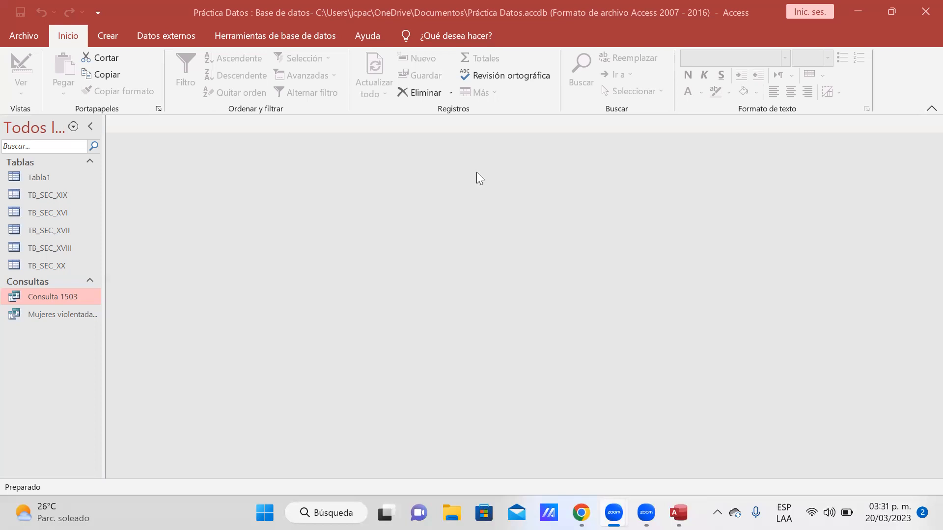
click(56, 298)
click(48, 250)
click(51, 233)
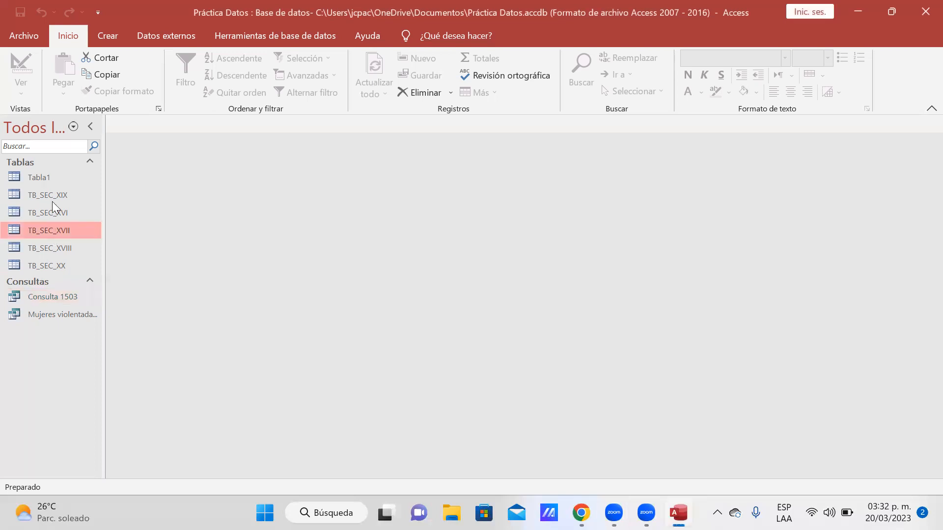
click(52, 202)
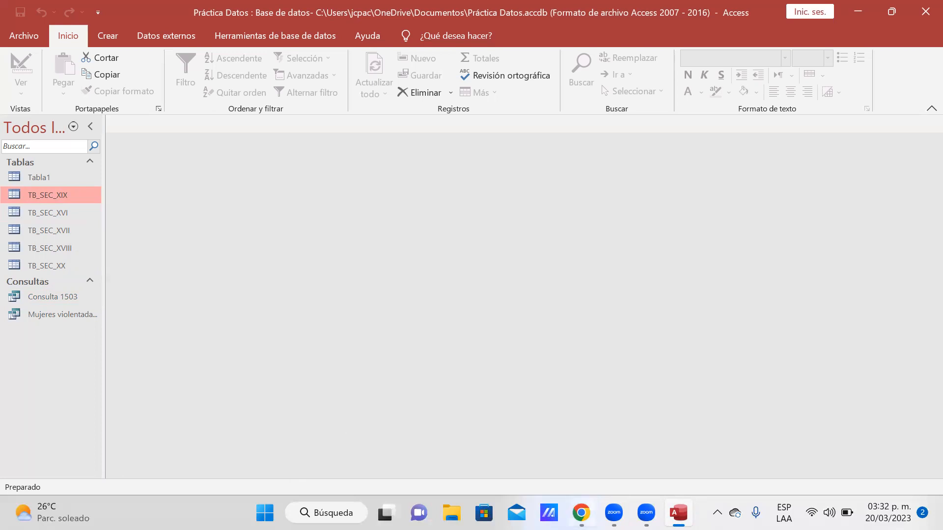
Switch to Chrome to look at the ENDIREH 2021 database structure PDF on inegi.org.mx, and return to Access
click(581, 513)
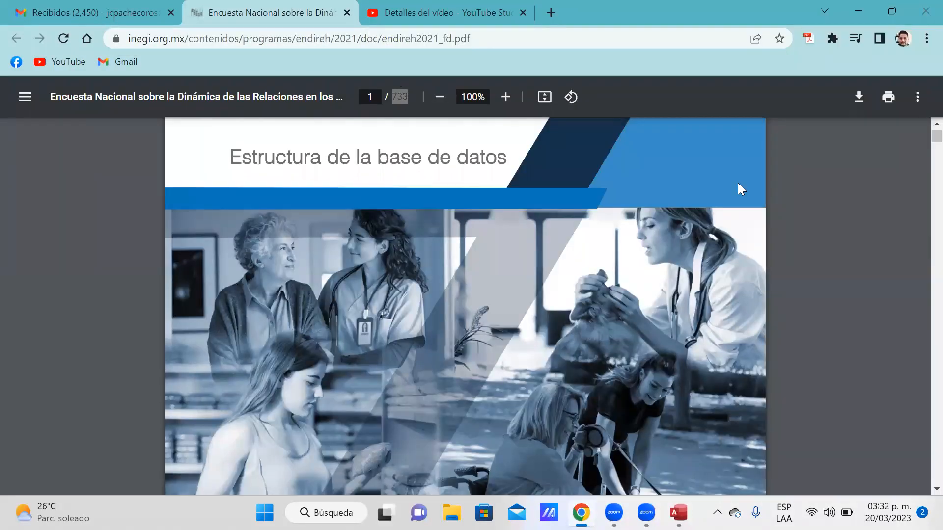
scroll(737, 183, down, 1)
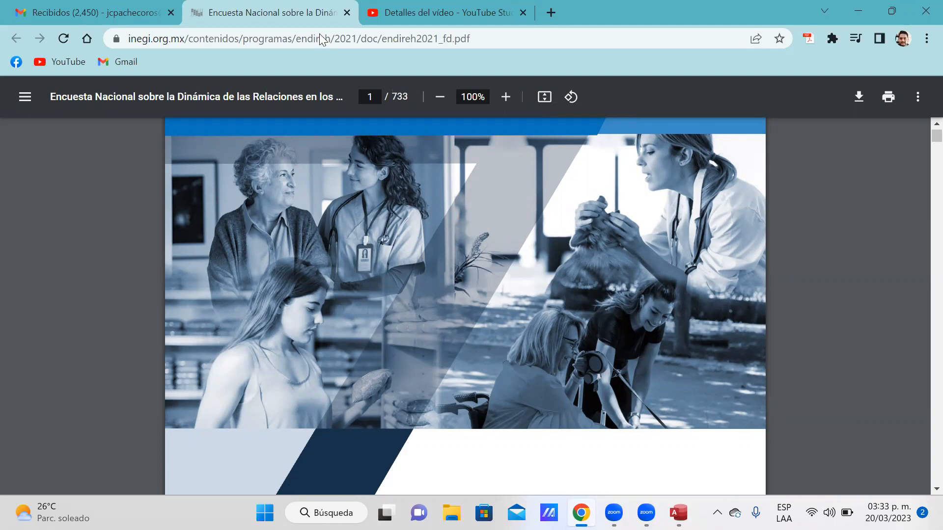
click(339, 40)
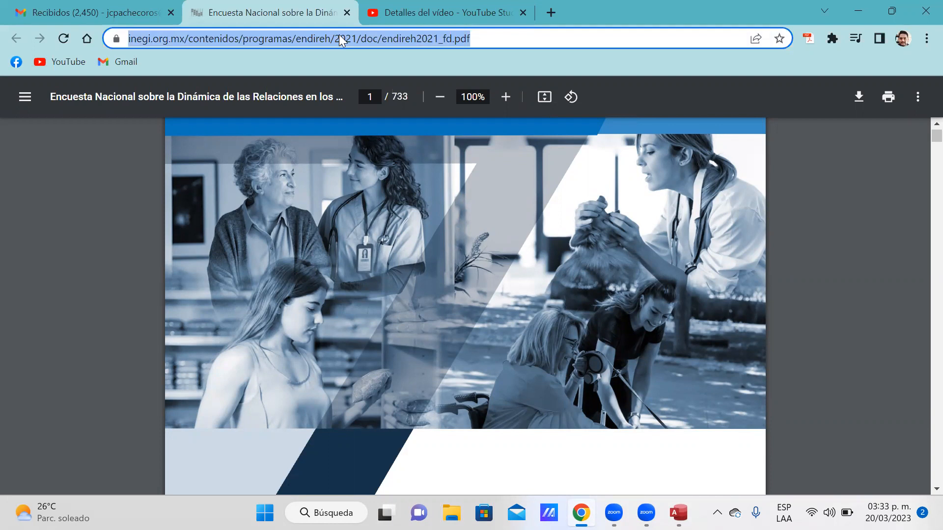
mouse_move(678, 513)
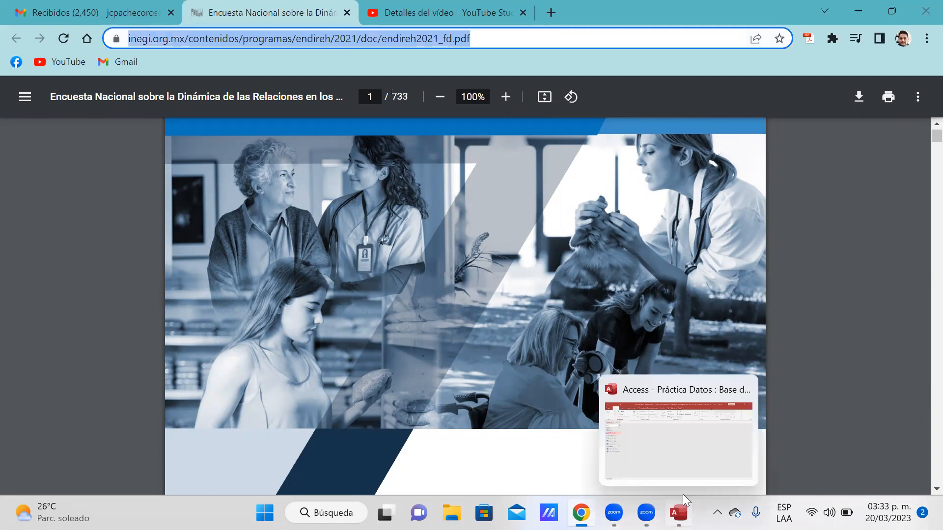
click(672, 460)
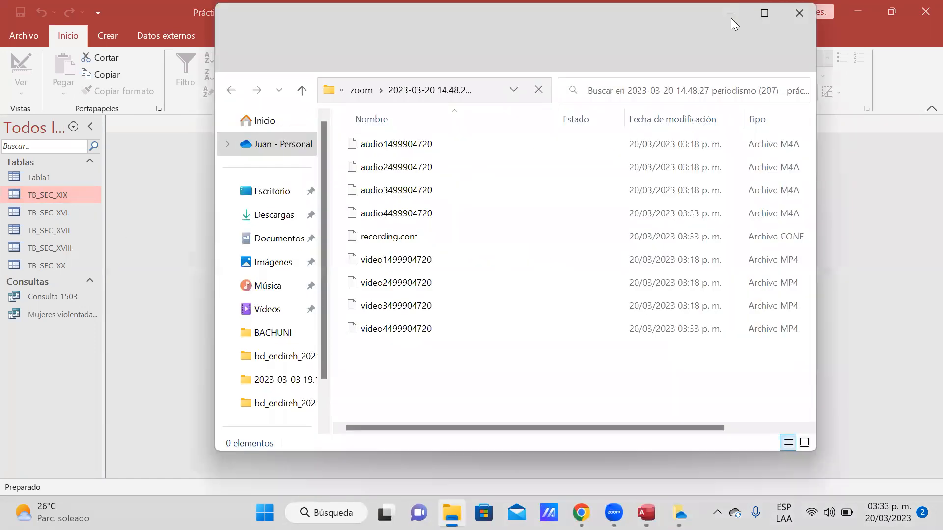
Minimize the File Explorer window and dismiss the OneDrive notice about deleted files
click(733, 12)
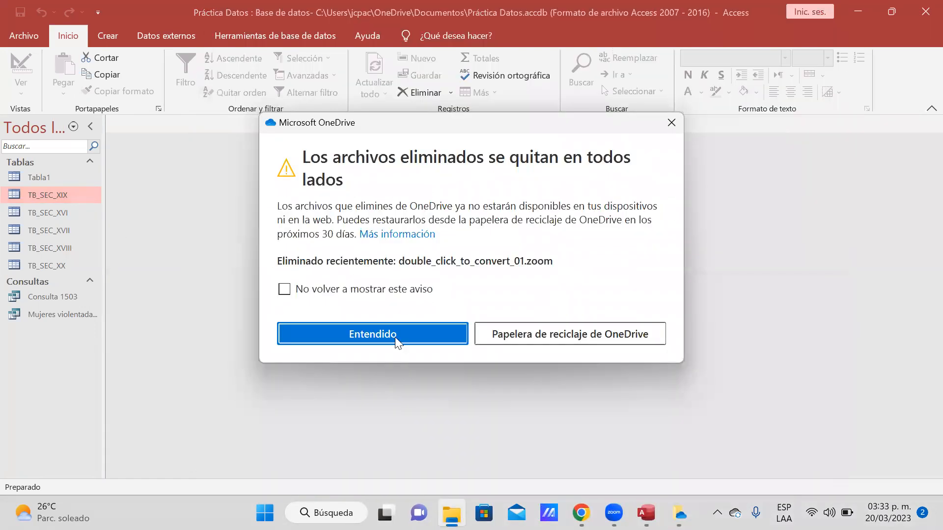
click(395, 339)
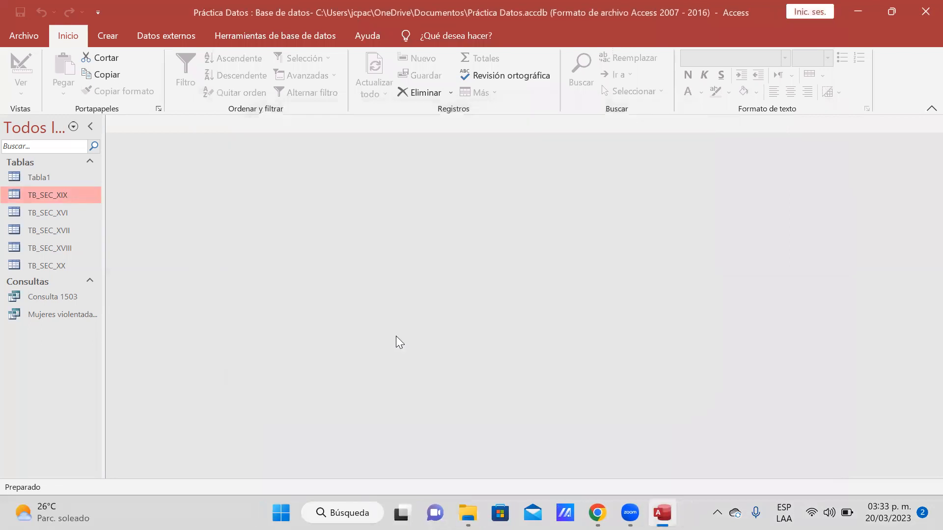
Open the tables TB_SEC_XVI, TB_SEC_XVII, TB_SEC_XVIII, TB_SEC_XIX and TB_SEC_XX in Datasheet view
click(57, 214)
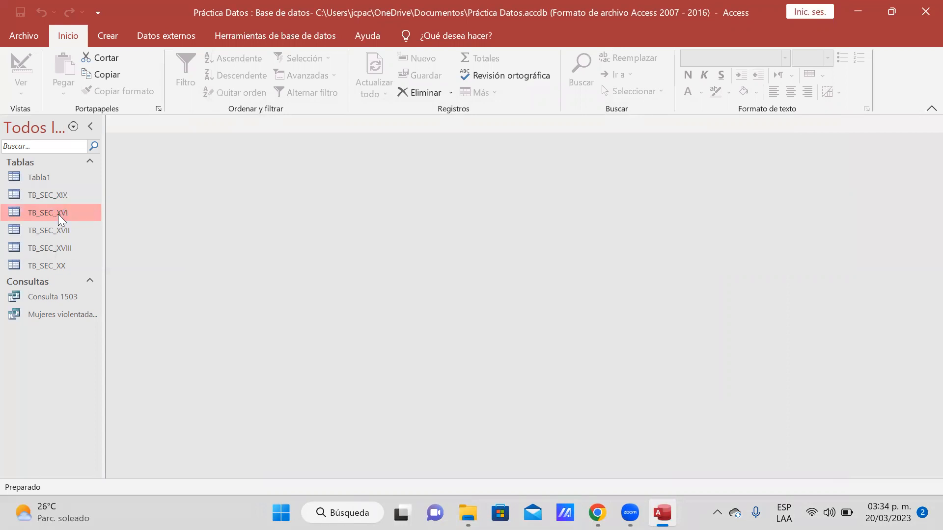
double_click(58, 214)
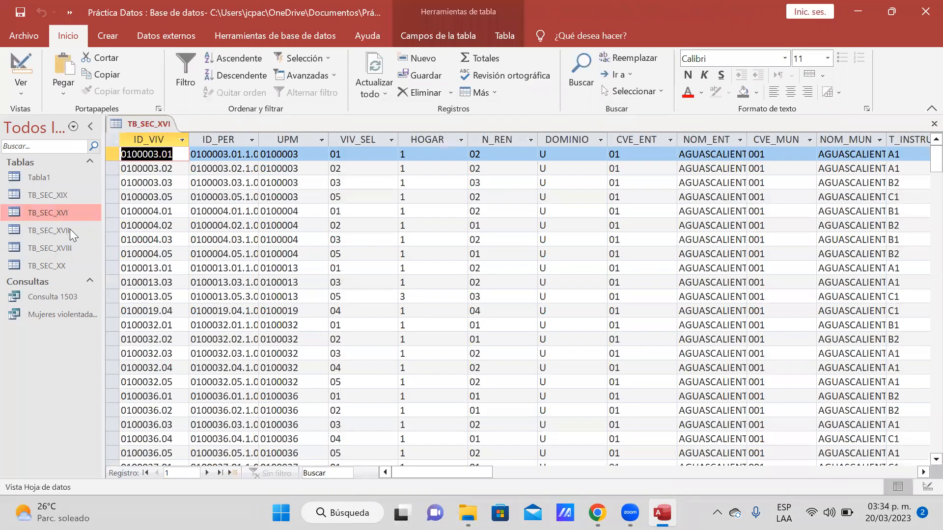
double_click(70, 229)
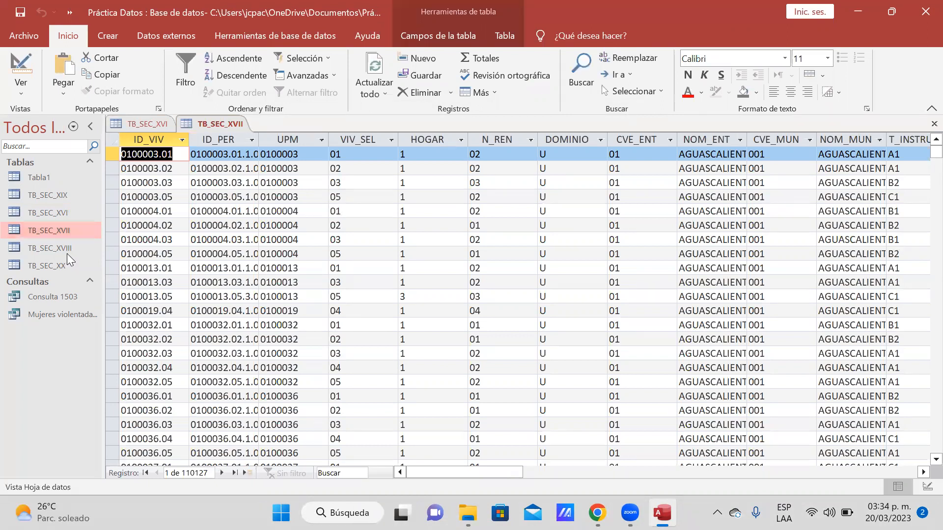
double_click(69, 248)
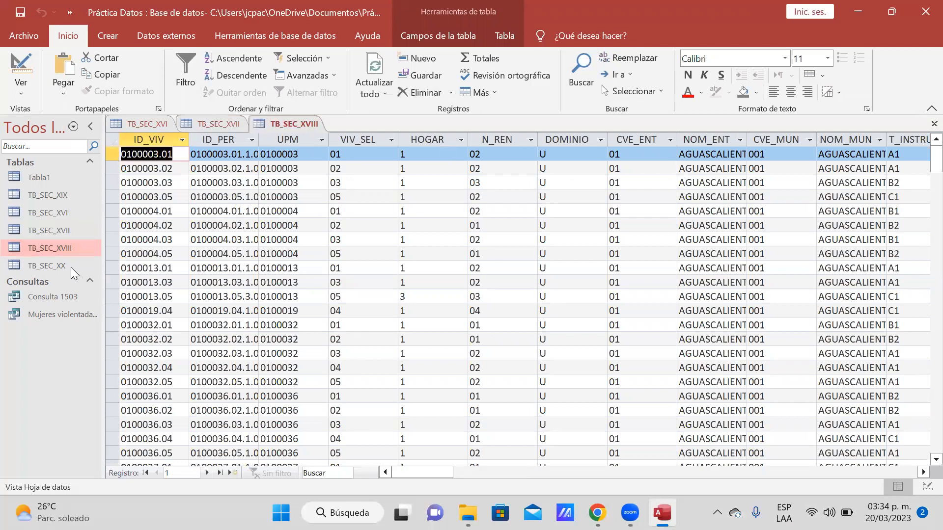
double_click(55, 197)
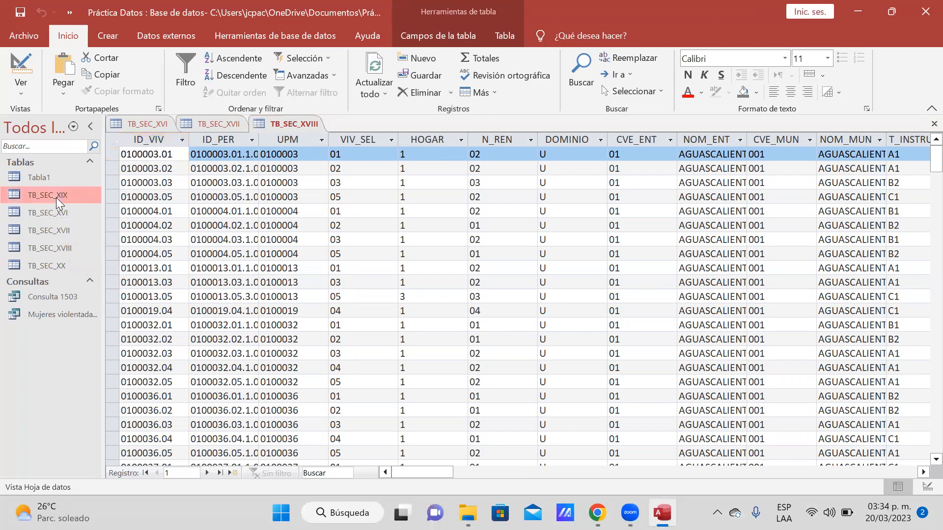
double_click(53, 264)
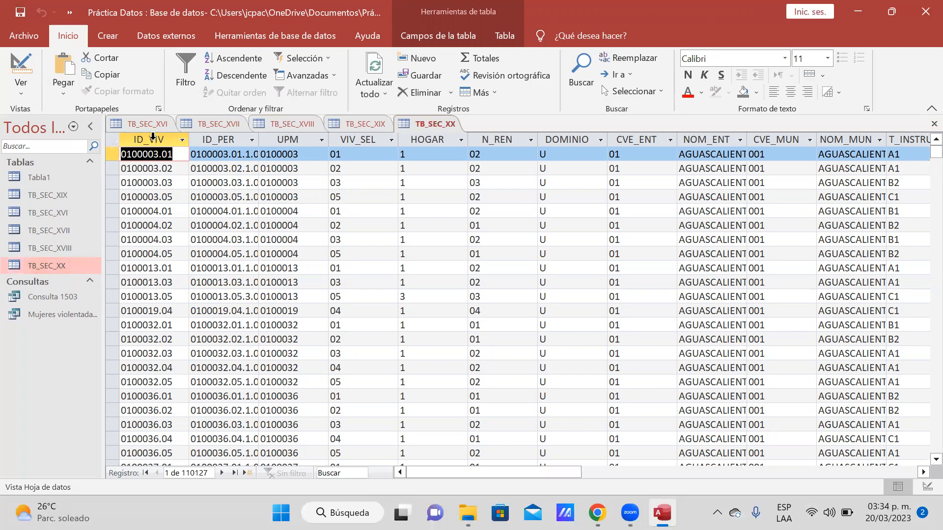
Bring up TB_SEC_XVI and compare its Design view, including the first fields, with its Datasheet view
click(158, 126)
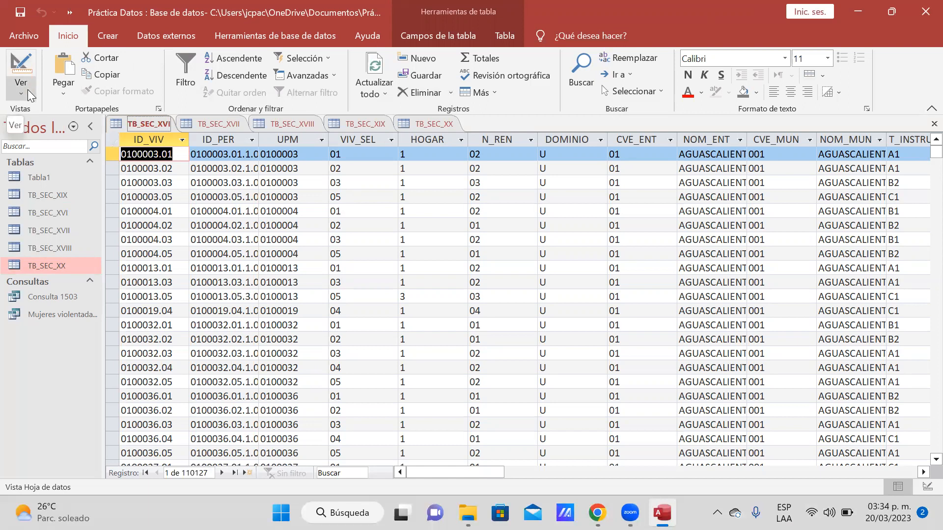
click(22, 64)
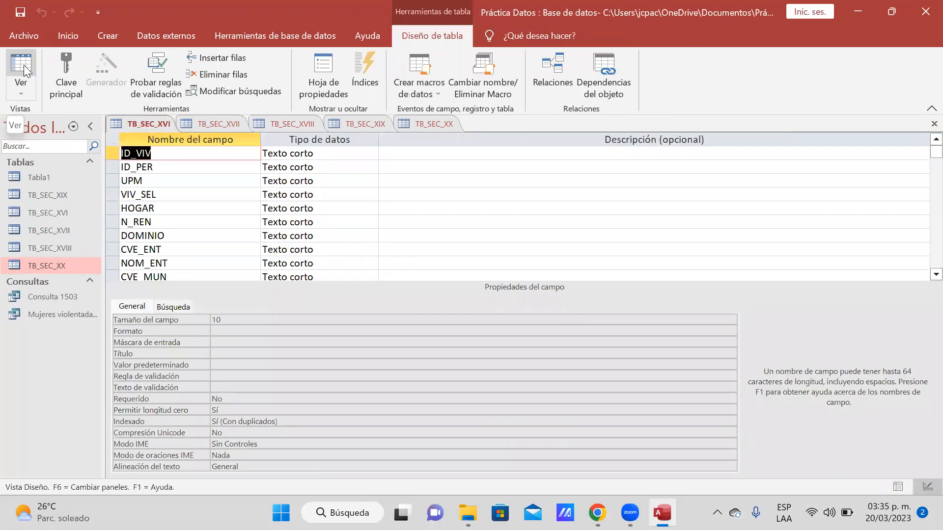
click(22, 64)
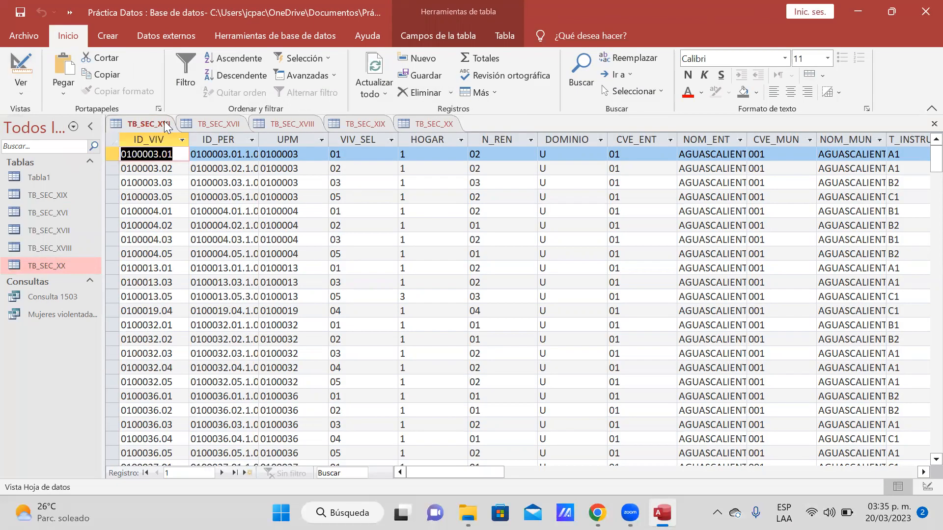
click(19, 72)
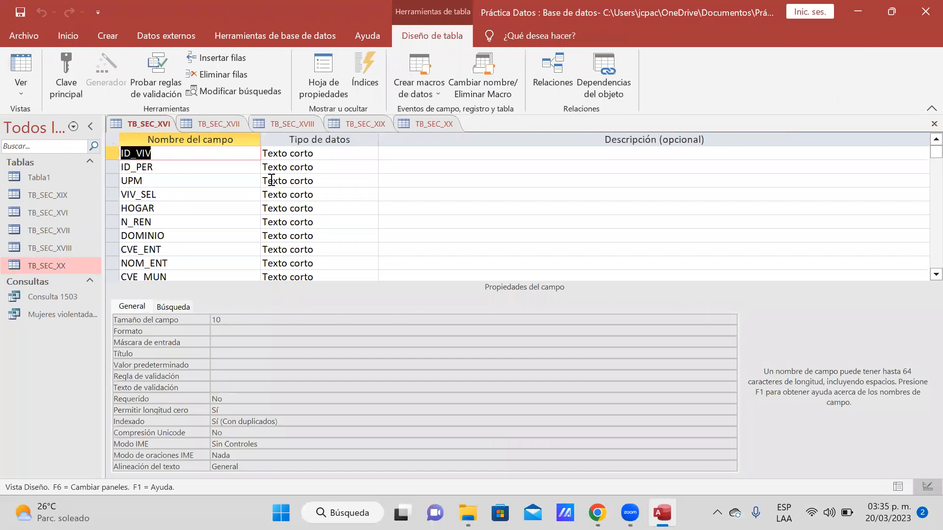
click(203, 165)
key(Down)
key(Down)
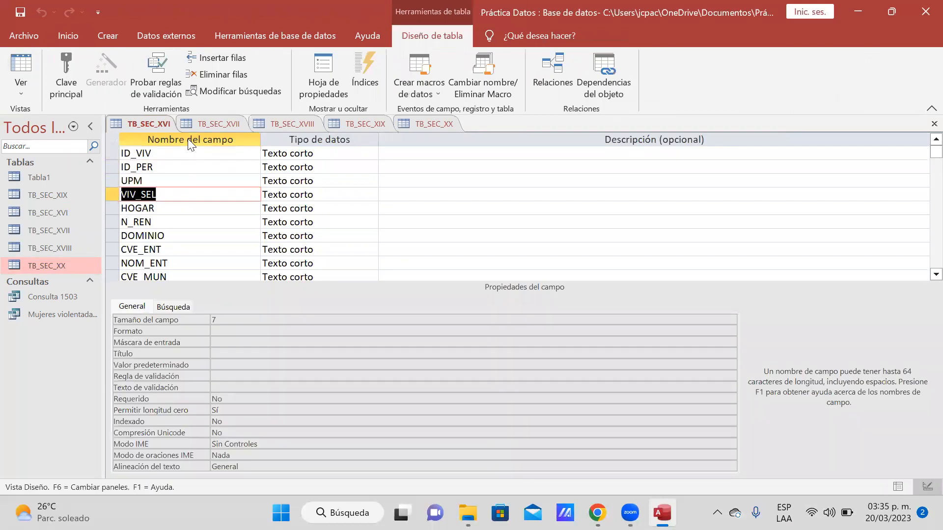
click(34, 54)
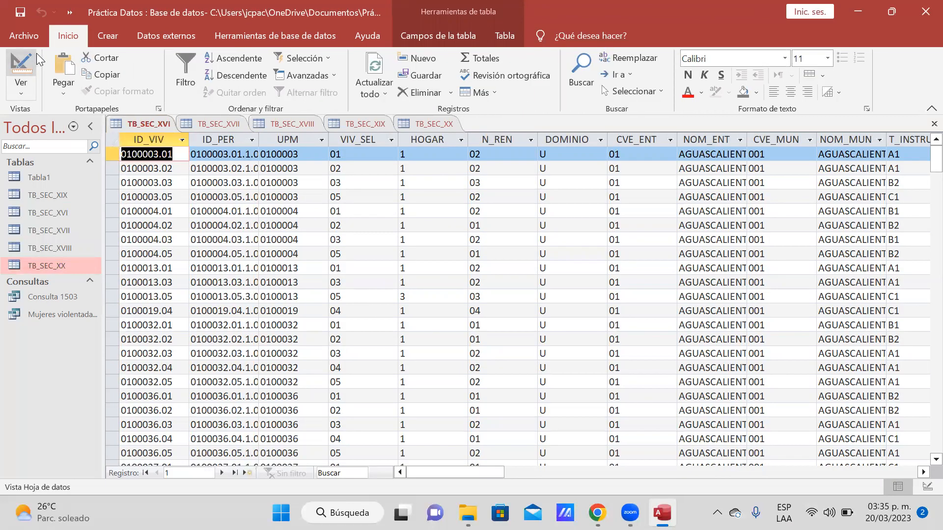
Examine the columns of the TB_SEC_XVI datasheet one by one, from ID_VIV to DOMINIO
click(141, 139)
click(216, 139)
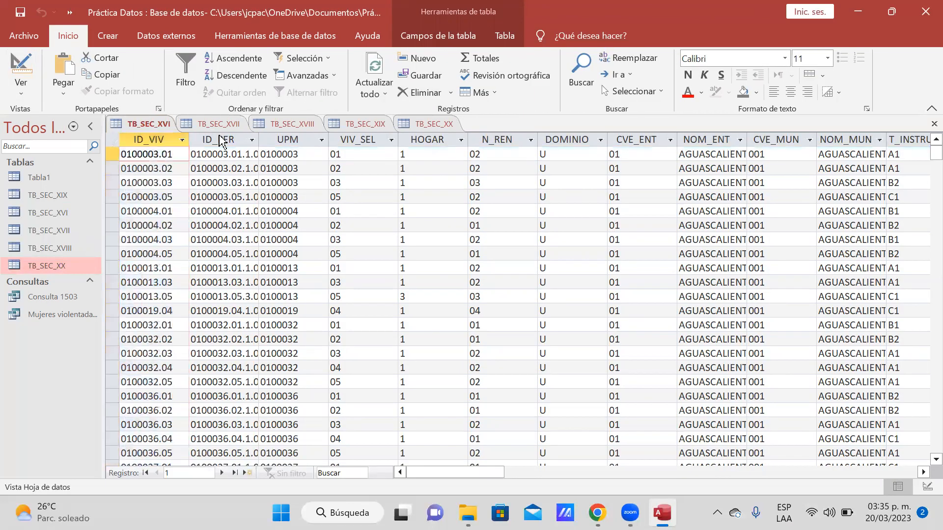
click(282, 140)
click(357, 140)
click(417, 139)
click(495, 141)
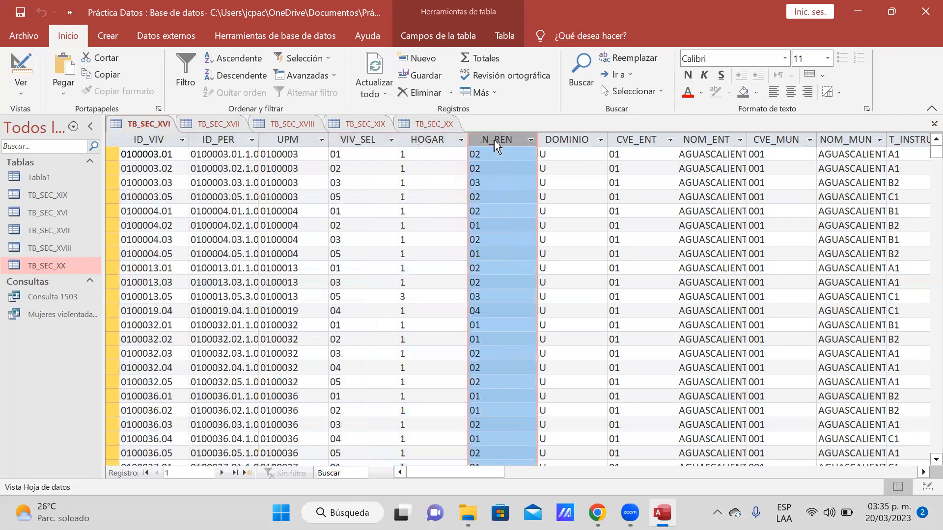
click(147, 141)
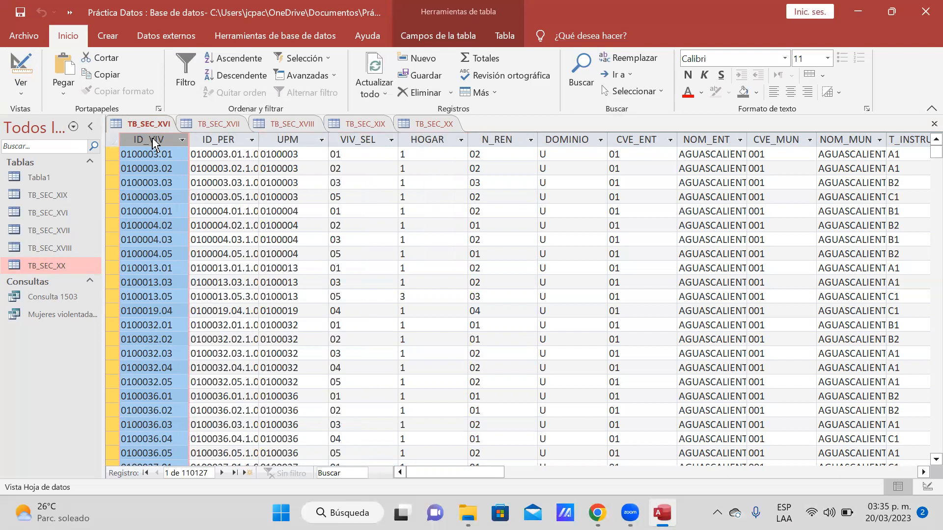
key(Tab)
key(Tab)
key(Tab)
key(Tab)
key(Tab)
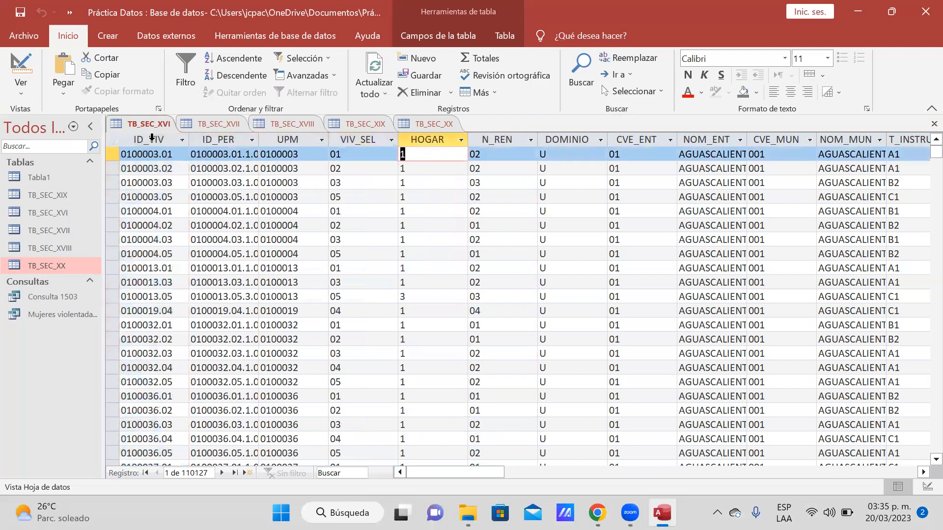
key(Tab)
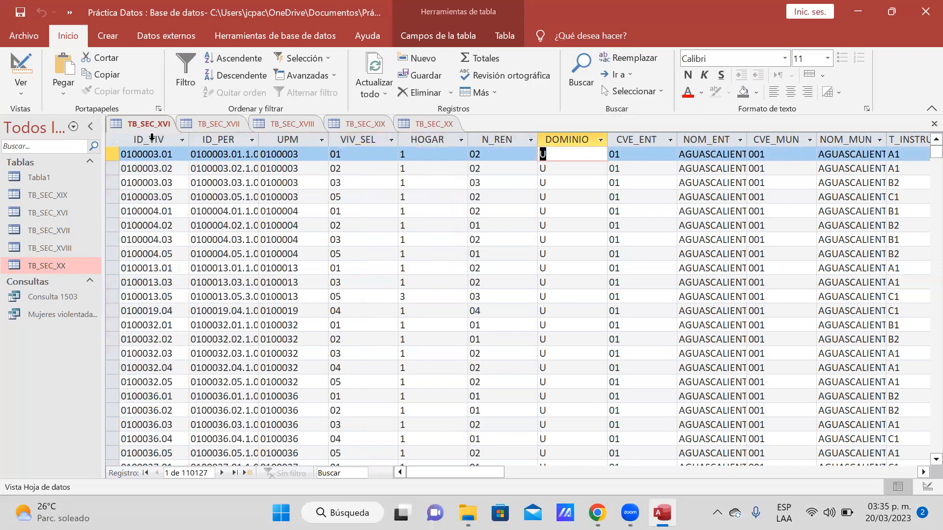
Show TB_SEC_XVI in Design view and examine its field names and data types down to the end of the list
click(25, 57)
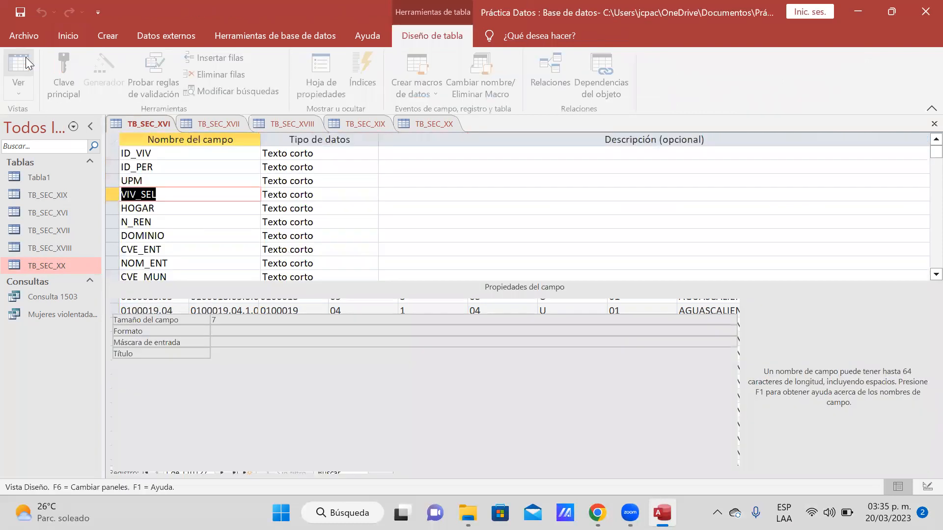
click(171, 157)
key(Down)
key(Down)
key(Down)
key(Down)
key(Down)
key(Down)
key(Down)
key(Down)
key(Down)
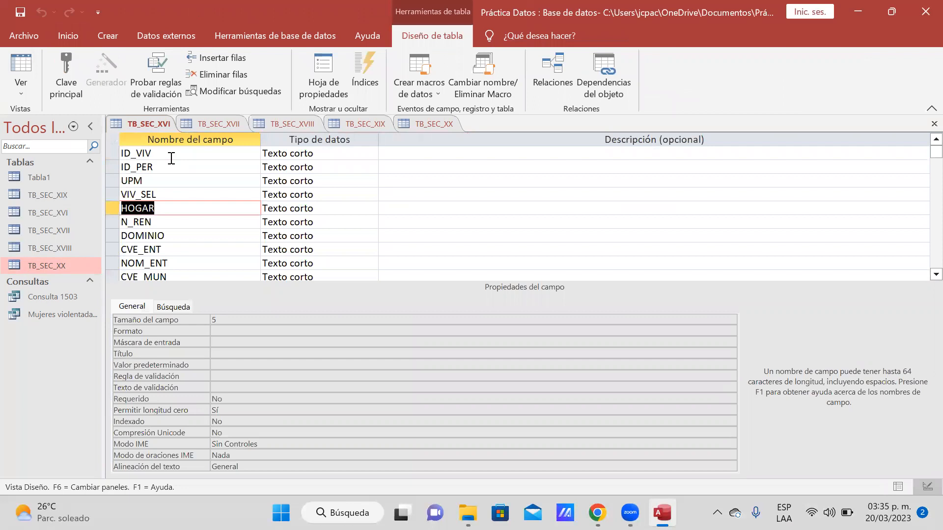
key(Down)
key(Down)
key(Down)
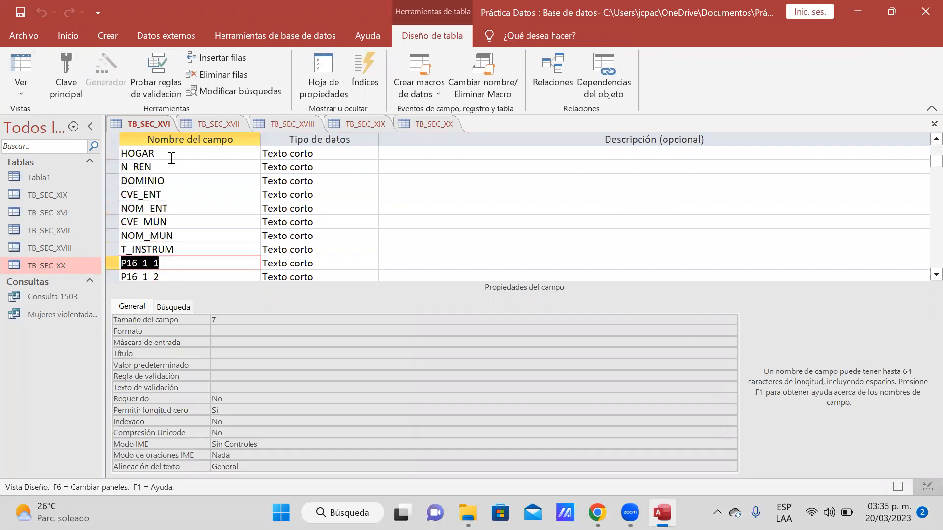
key(Down)
key(Down)
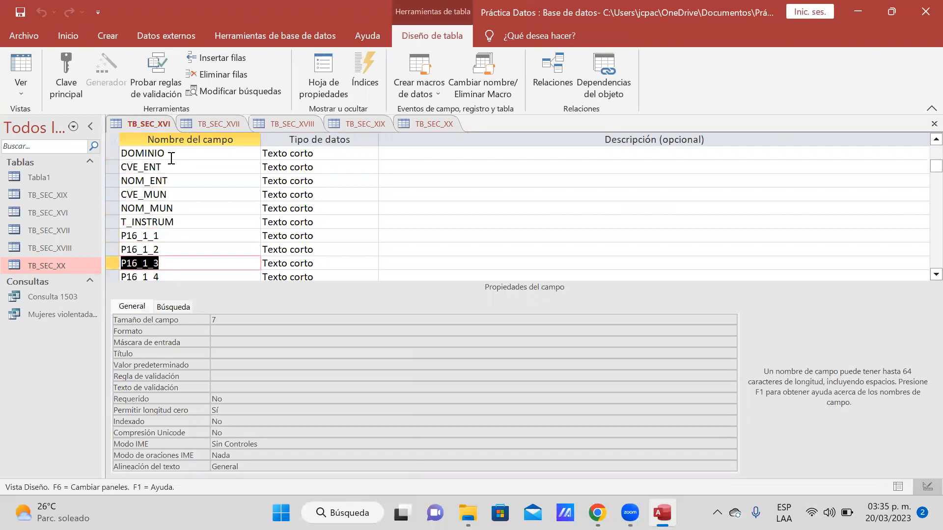
key(Down)
key(Down)
key(Down)
key(Down)
key(Down)
key(Down)
key(Down)
key(Down)
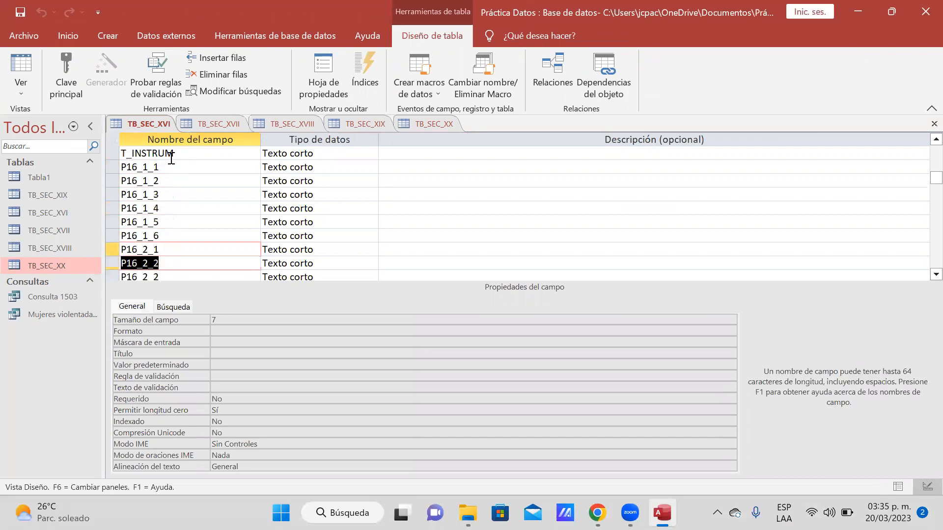
key(Down)
key(Down)
key(Down)
key(Down)
key(Down)
key(Down)
key(Down)
key(Down)
key(Down)
key(Down)
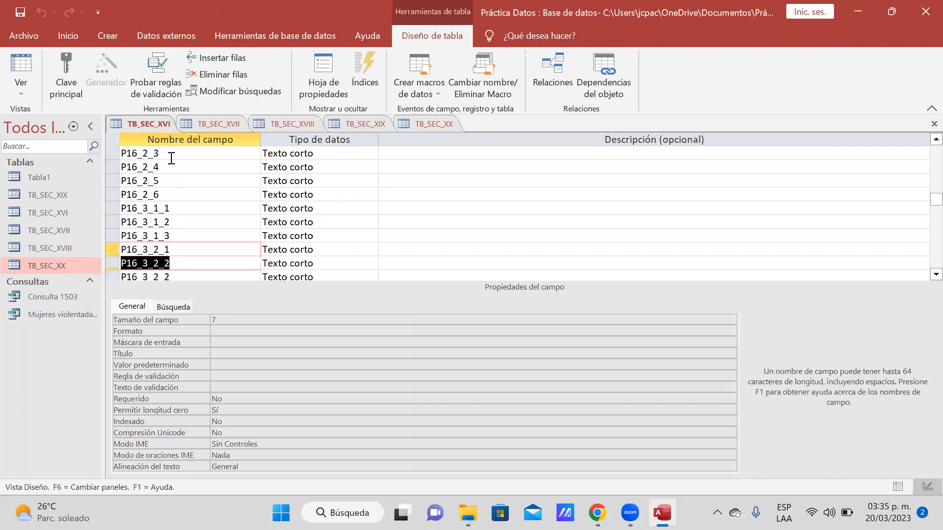
key(Down)
key(Down)
key(Down)
key(Down)
key(Down)
key(Down)
key(Down)
key(Down)
key(Down)
key(Down)
key(Down)
key(Down)
key(Down)
key(Down)
key(Down)
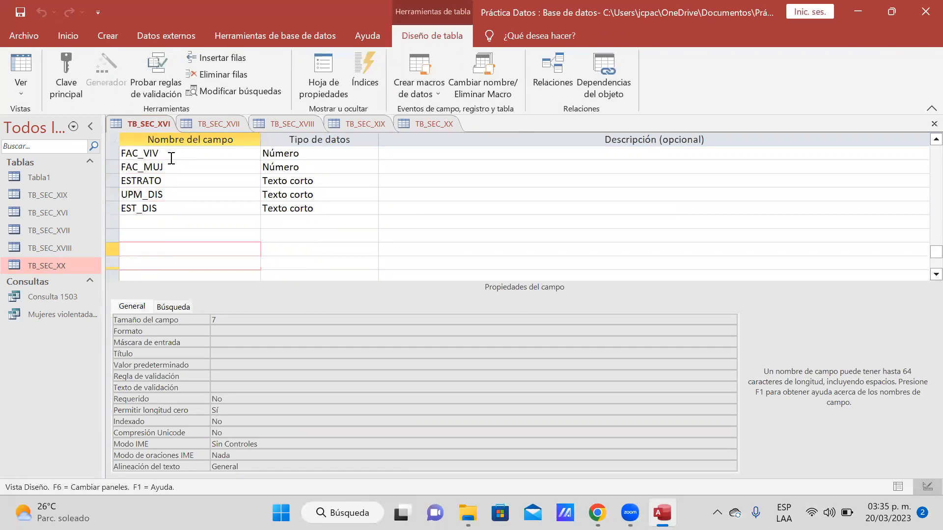
Go back up through the TB_SEC_XVI field names in Design view and select the field name P16_3_2_1
key(shift+Up)
key(shift+Up)
key(Up)
key(Up)
key(Up)
key(Up)
key(Up)
key(Up)
key(Up)
key(Up)
key(Up)
key(Up)
key(Up)
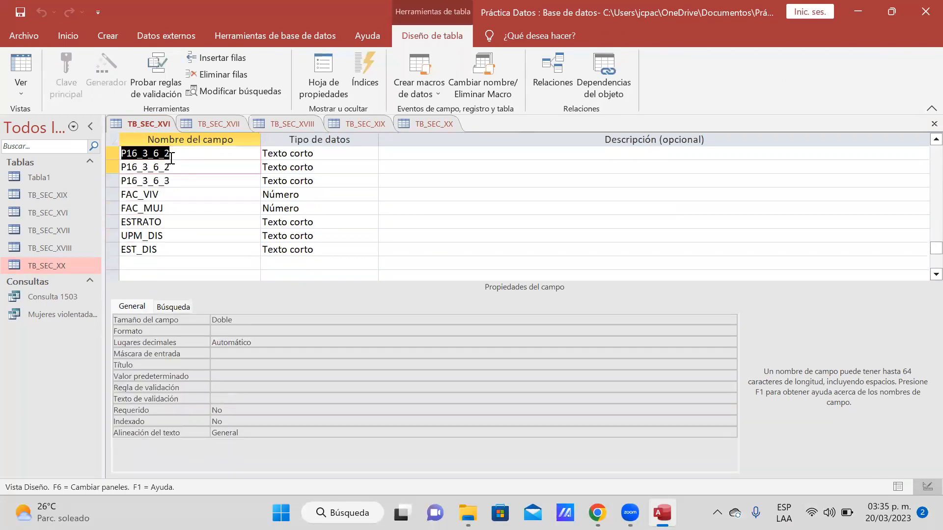
key(Up)
key(Up)
key(Up)
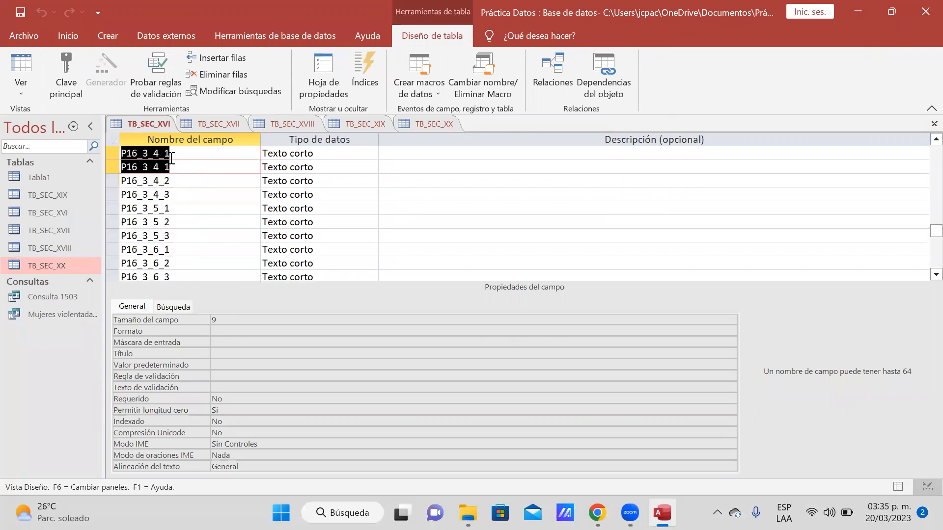
scroll(148, 223, up, 2)
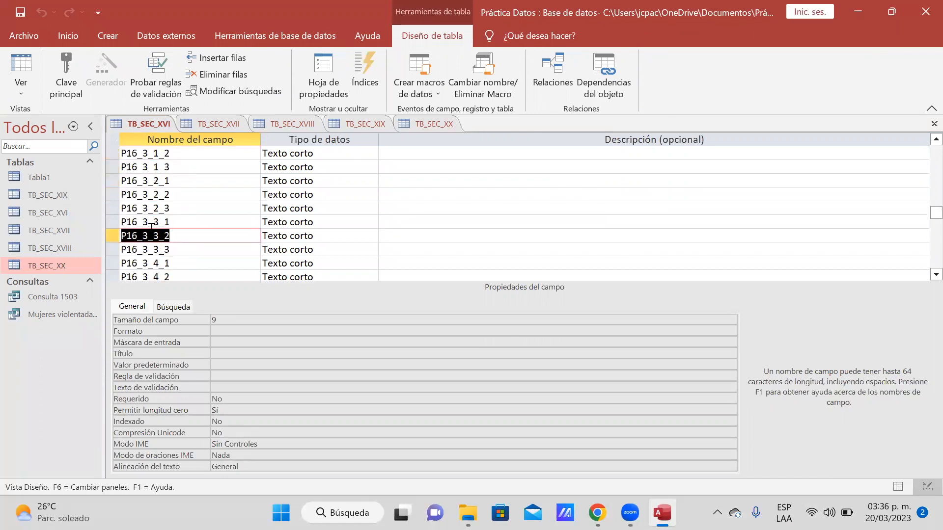
click(158, 181)
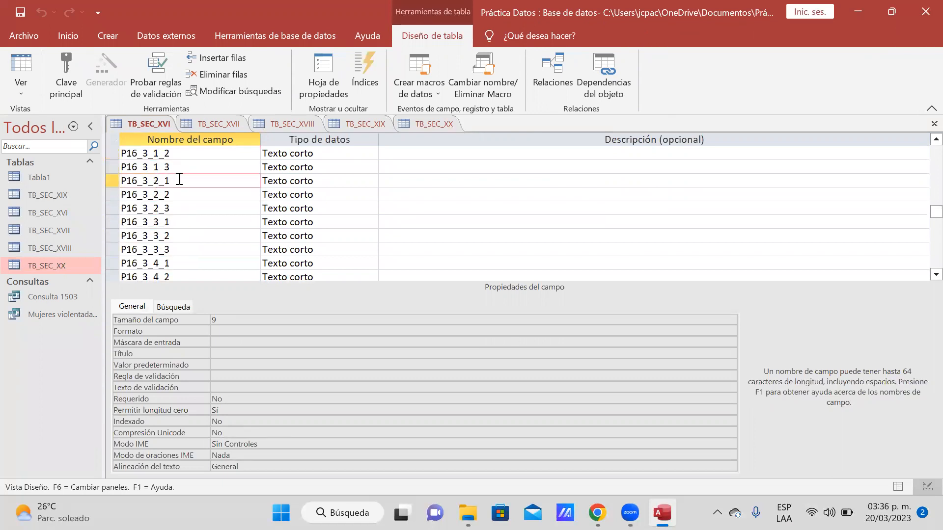
click(122, 180)
drag(161, 181, 179, 182)
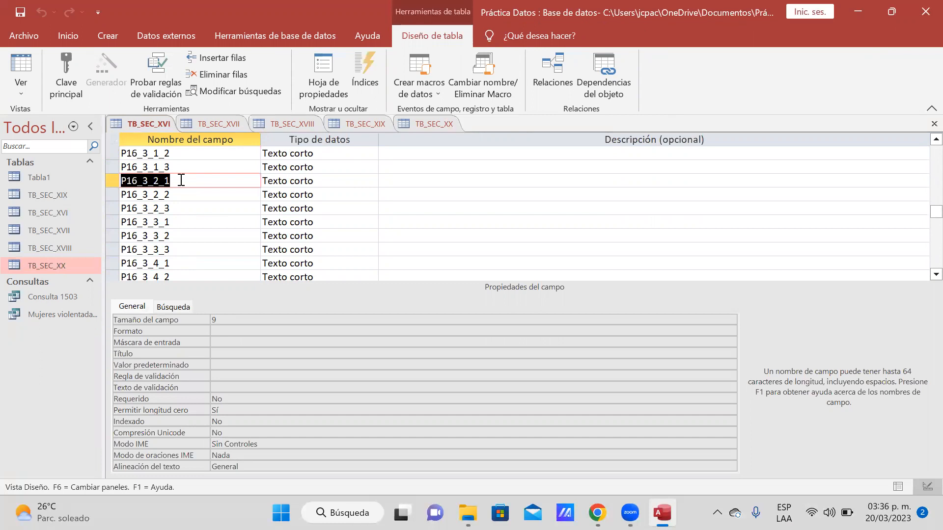
Show TB_SEC_XVI in Datasheet view, examine its columns through P16_2_6, and go to P16_2_1 in the first record
click(25, 60)
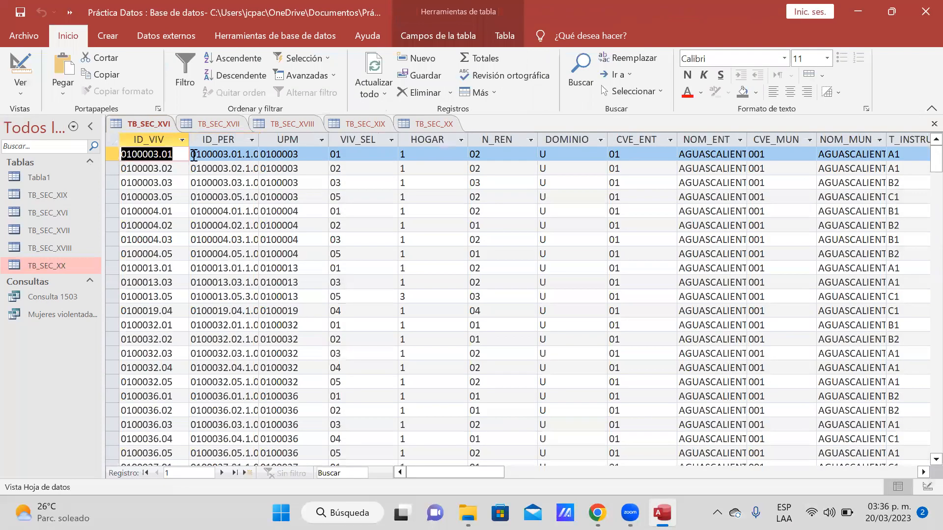
click(369, 139)
key(Tab)
key(Tab)
key(Tab)
key(Tab)
key(Tab)
key(Tab)
key(Tab)
key(Tab)
key(Tab)
key(Tab)
key(Tab)
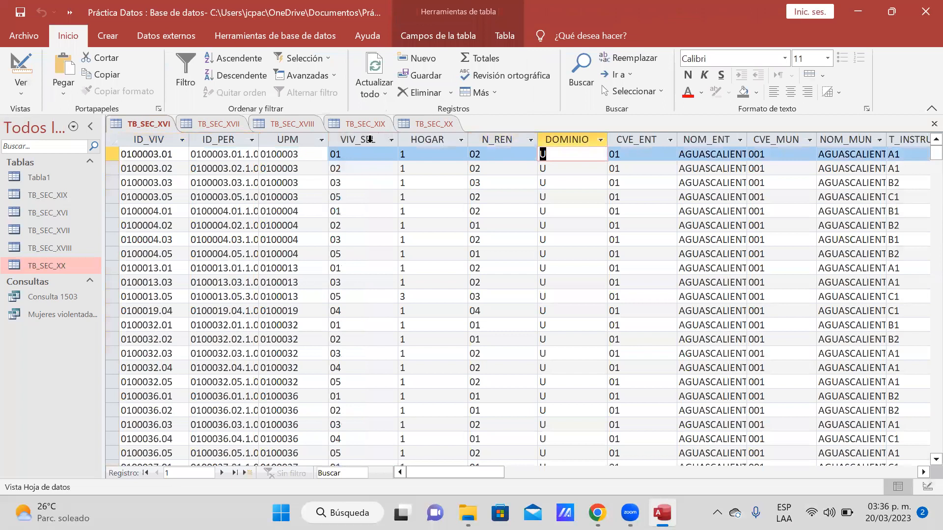
key(Tab)
key(Tab)
key(Tab)
key(Tab)
key(Tab)
key(Tab)
key(Tab)
key(Tab)
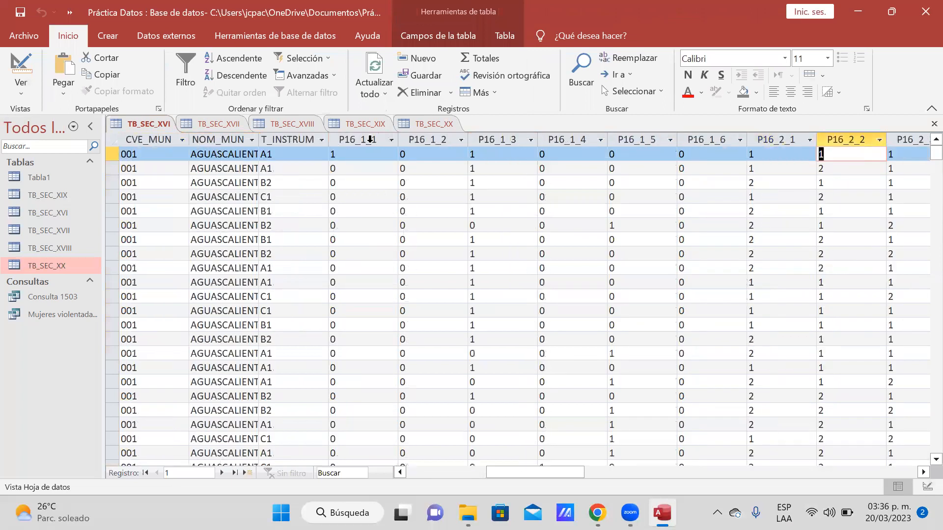
key(Tab)
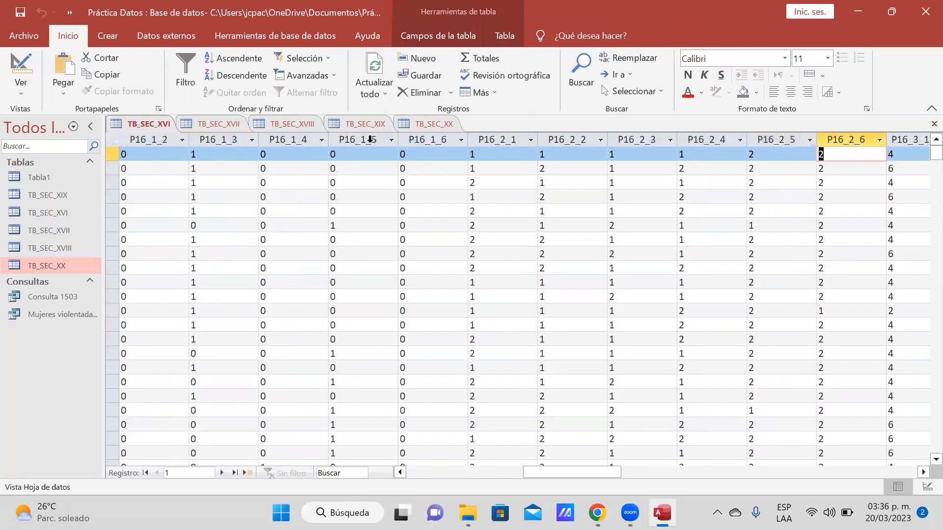
click(321, 201)
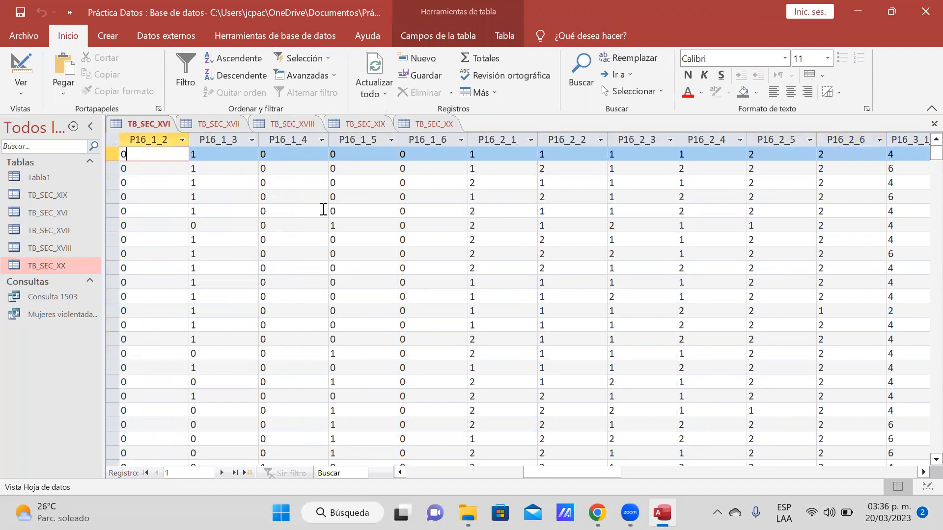
click(497, 158)
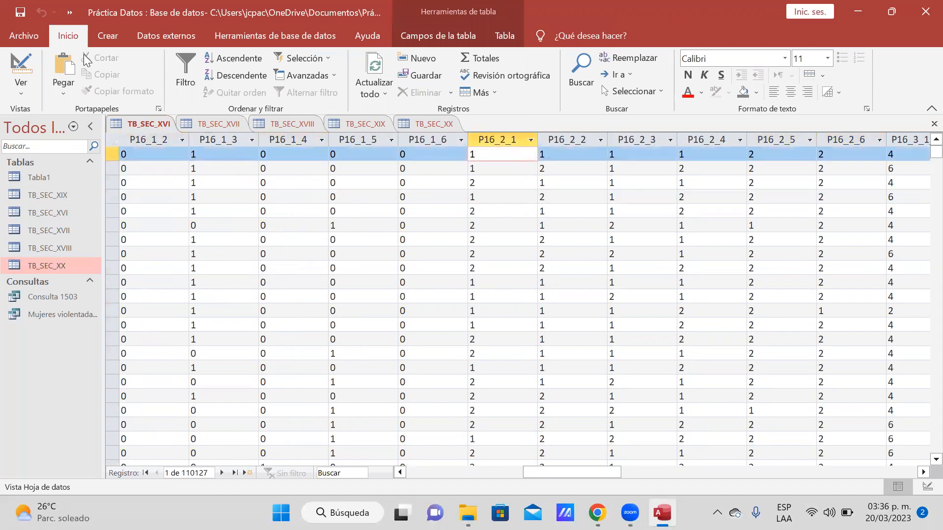
Return TB_SEC_XVI to Design view and select the field name P16_3_2_1 again
click(21, 69)
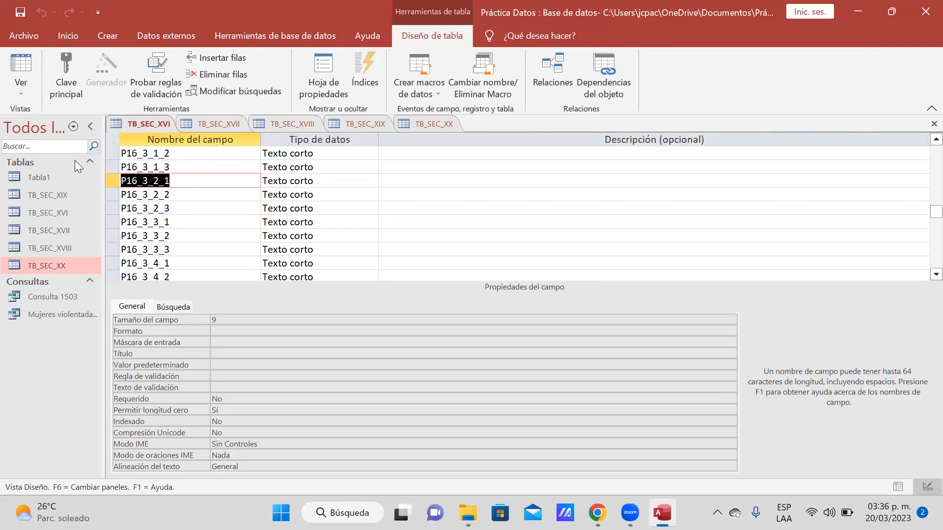
click(153, 198)
double_click(178, 181)
Switch to Chrome and view the cover page of the INEGI document endireh2021_fd.pdf
key(alt+Tab)
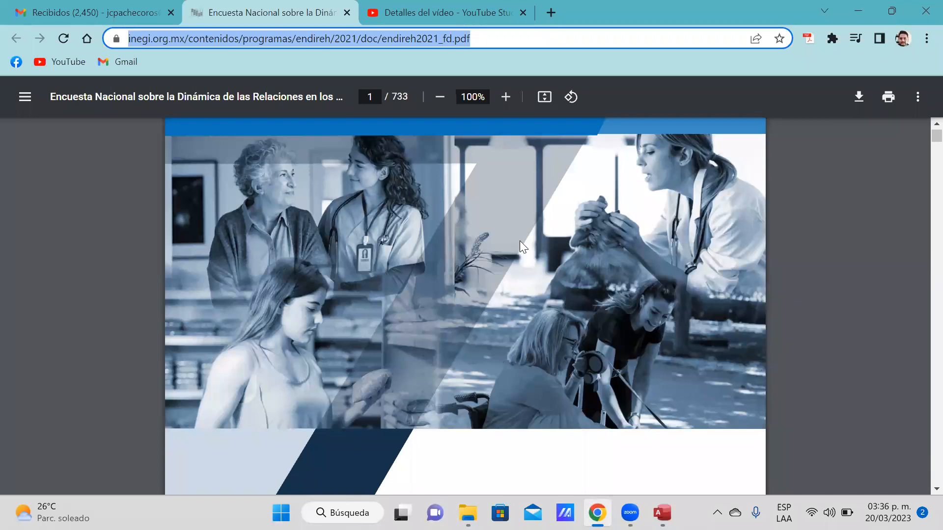
scroll(522, 240, down, 3)
scroll(542, 232, up, 1)
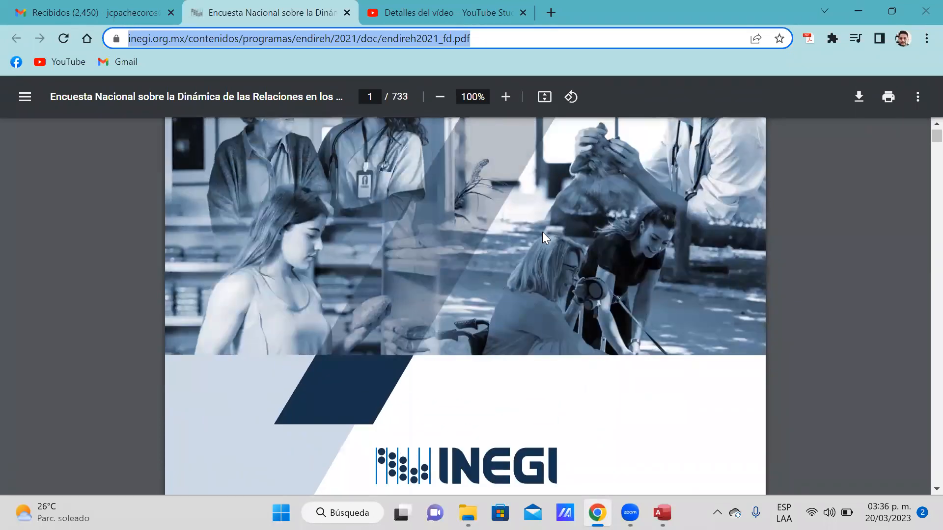
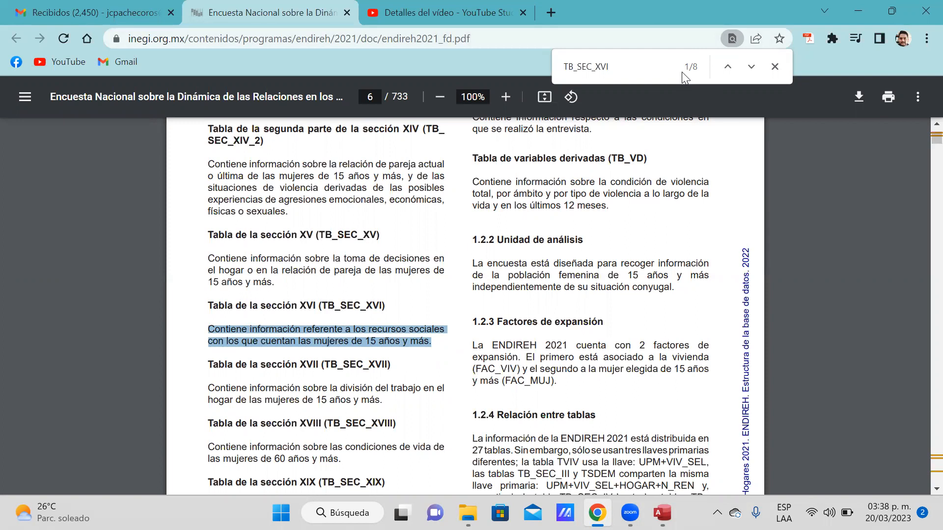
Go through the document's matches for TB_SEC_XVI until its variable table on page 675
click(754, 66)
click(754, 66)
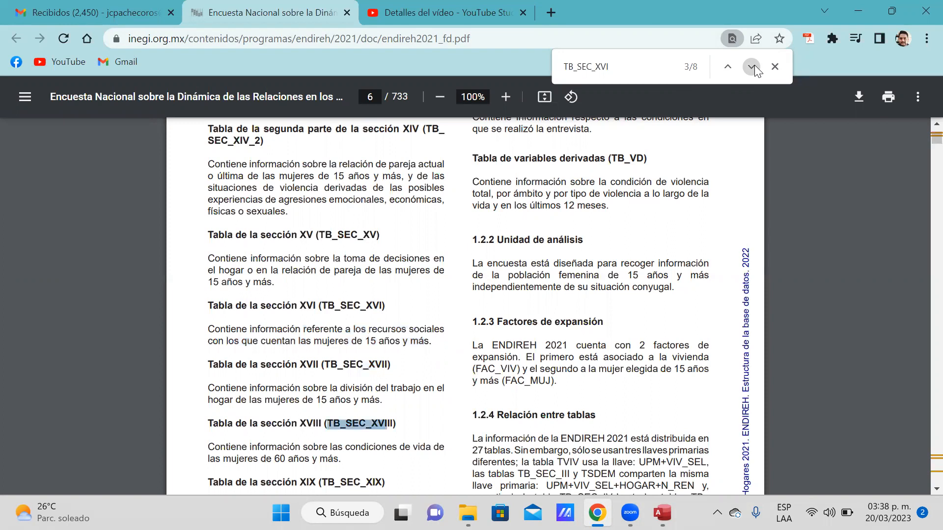
click(754, 65)
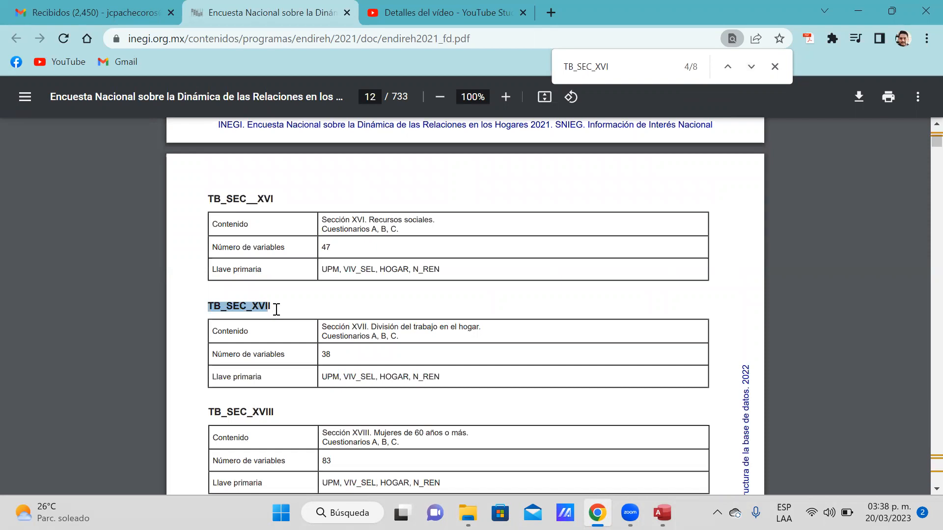
drag(276, 309, 200, 305)
click(751, 67)
click(751, 67)
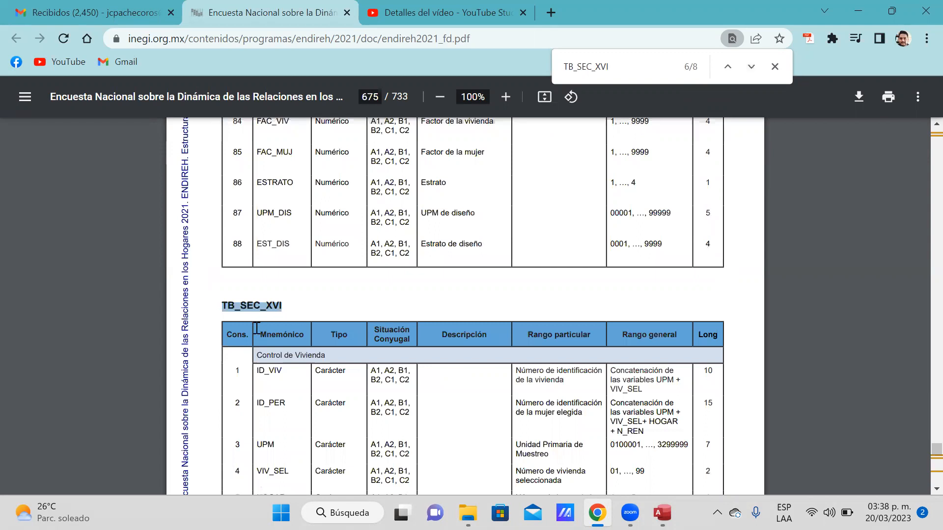
Examine the first variables in the document's TB_SEC_XVI table, from ID_VIV to HOGAR
scroll(232, 244, down, 2)
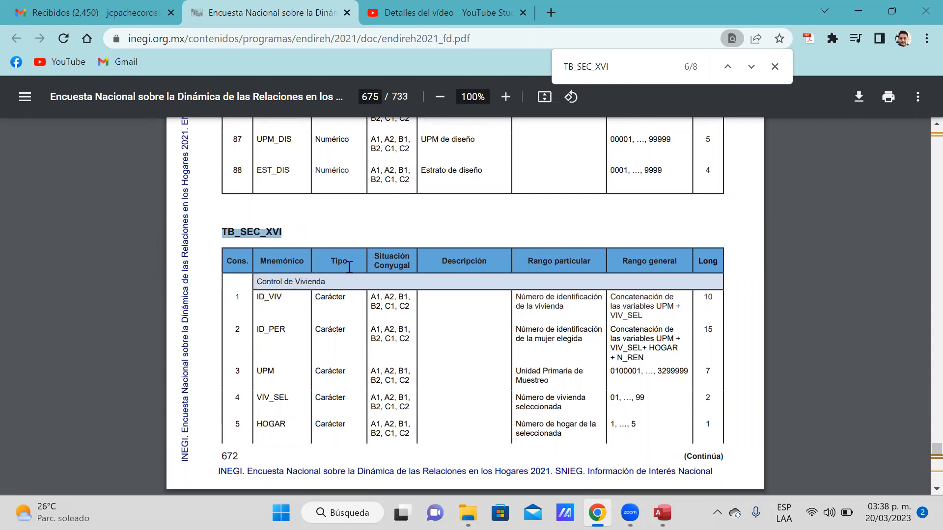
scroll(344, 266, down, 2)
mouse_move(266, 224)
mouse_down()
mouse_move(278, 321)
mouse_move(281, 229)
mouse_up()
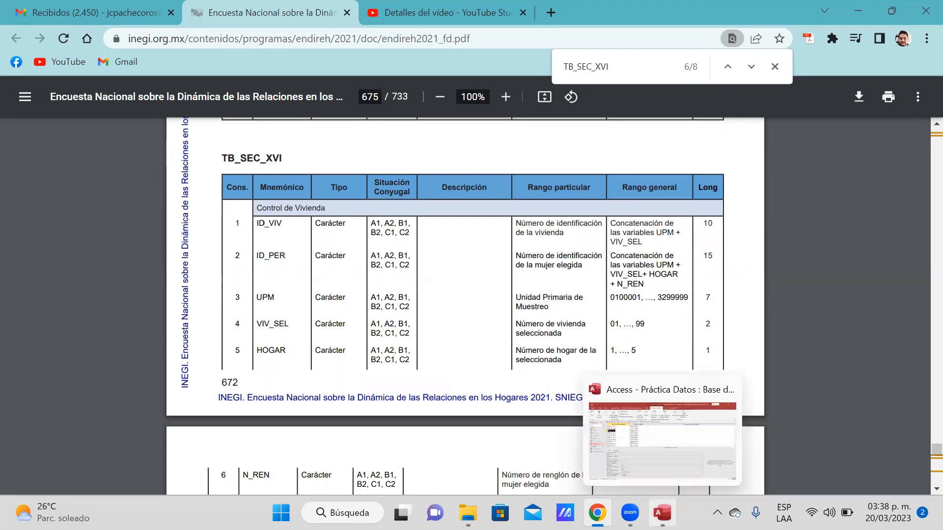
Switch to Access and select the field name P16_1_1 in the Design view of TB_SEC_XVI
click(662, 512)
scroll(206, 191, up, 10)
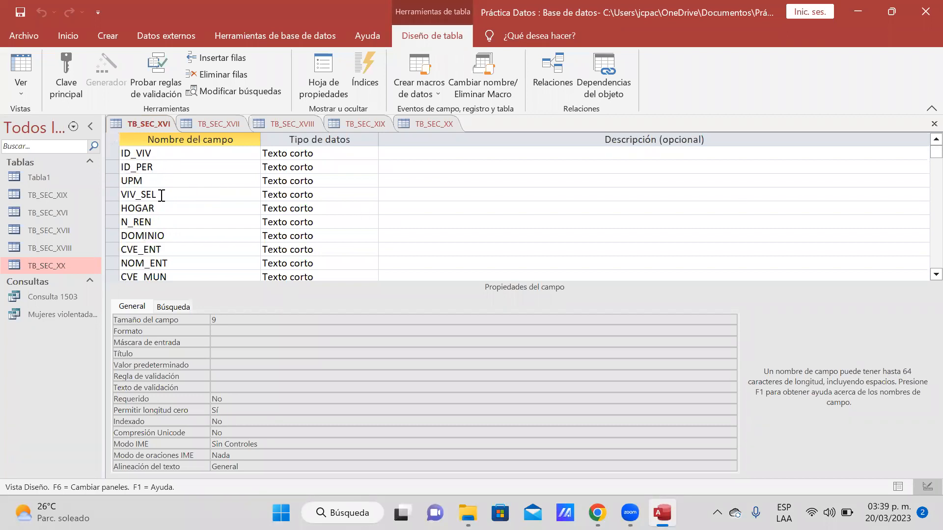
scroll(161, 195, down, 2)
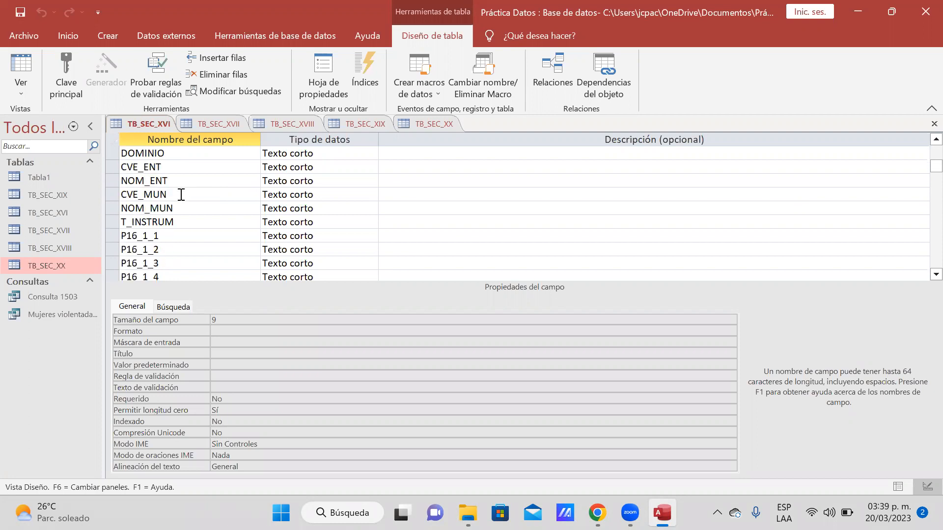
double_click(168, 236)
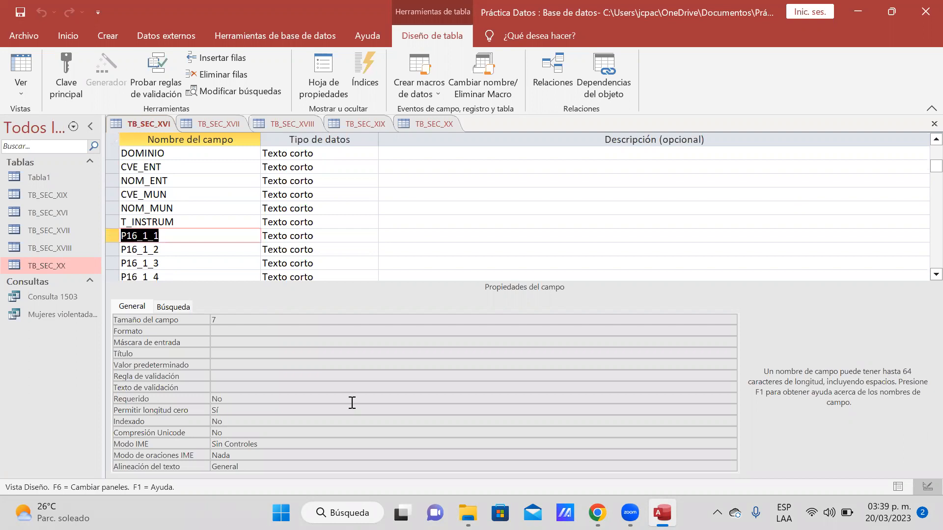
Switch back to the PDF in Chrome, find section XVI on page 676, and highlight its heading RECURSOS SOCIALES
key(alt+Tab)
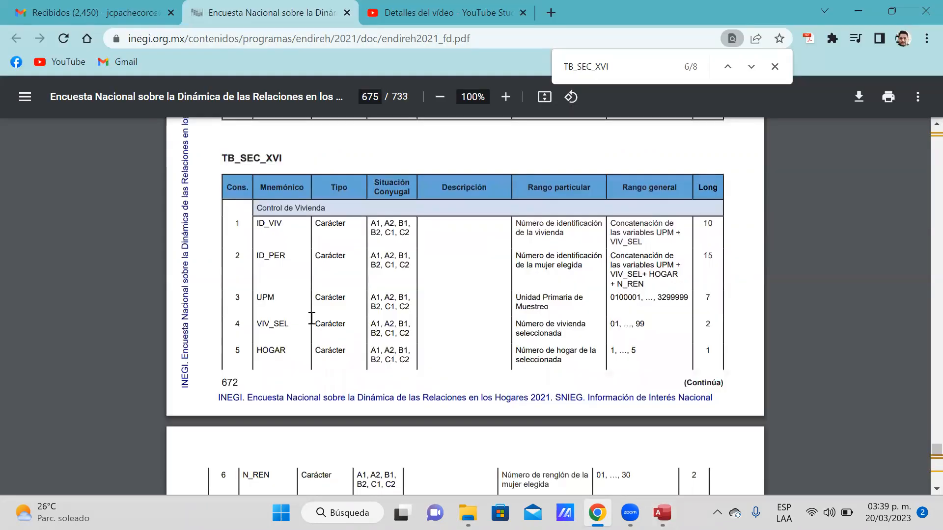
scroll(311, 318, down, 5)
scroll(312, 311, down, 5)
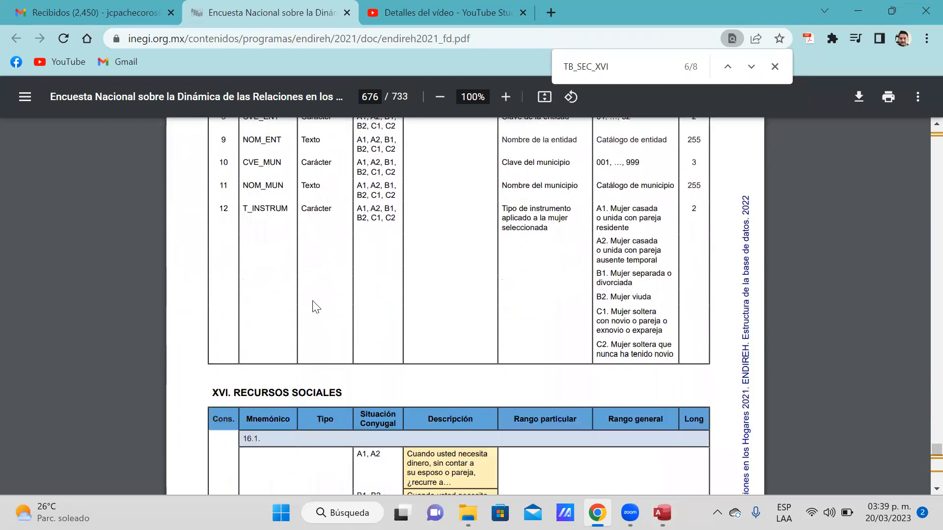
scroll(316, 307, down, 2)
scroll(269, 284, down, 2)
drag(231, 244, 352, 245)
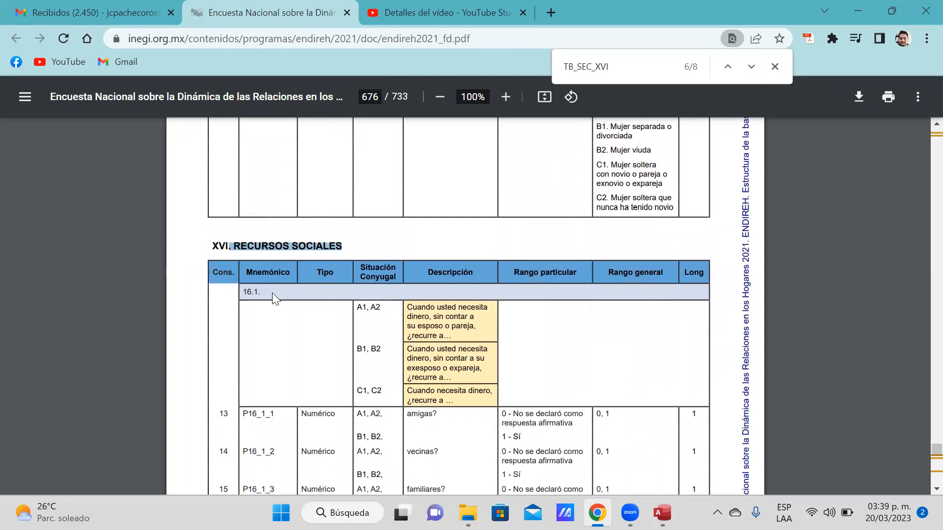
Highlight the mnemonic P16_1_1 under question 16.1 and examine the rows P16_1_1 to P16_1_4
scroll(274, 300, down, 2)
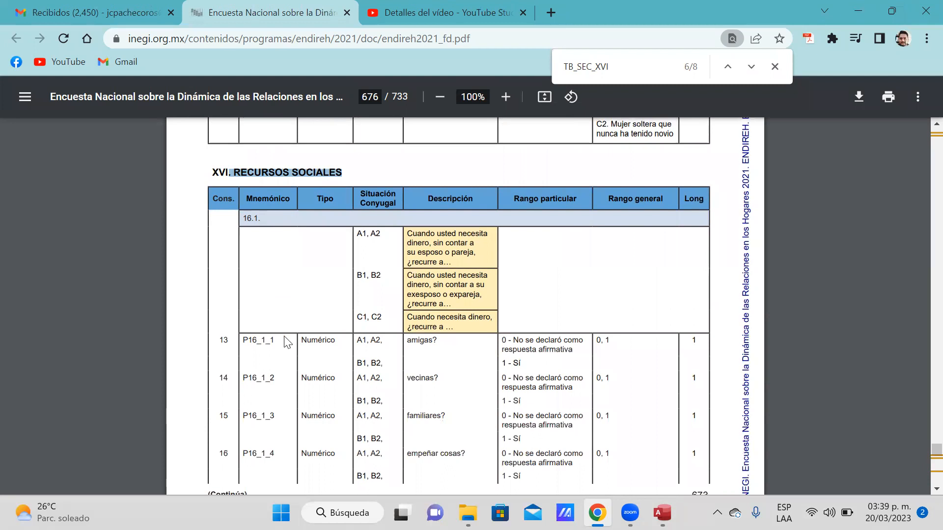
click(279, 339)
drag(244, 341, 283, 341)
scroll(283, 341, down, 2)
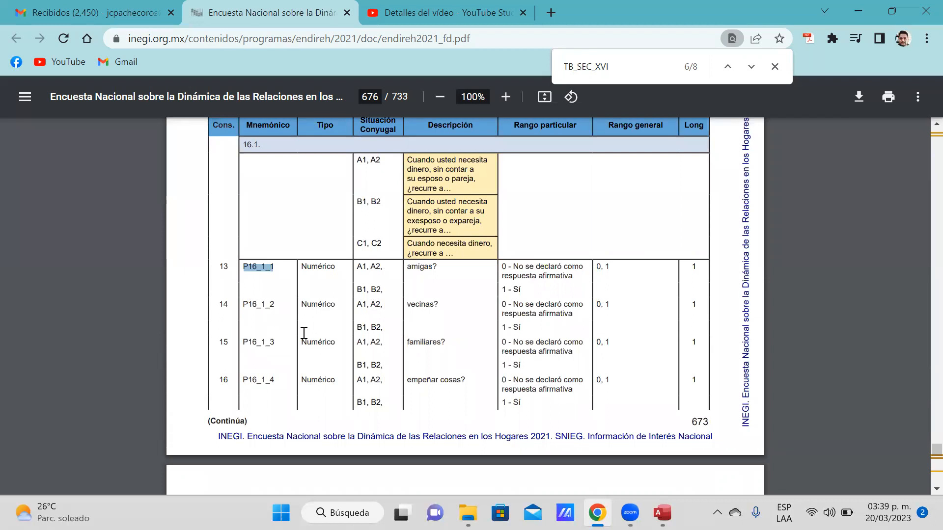
scroll(308, 312, up, 2)
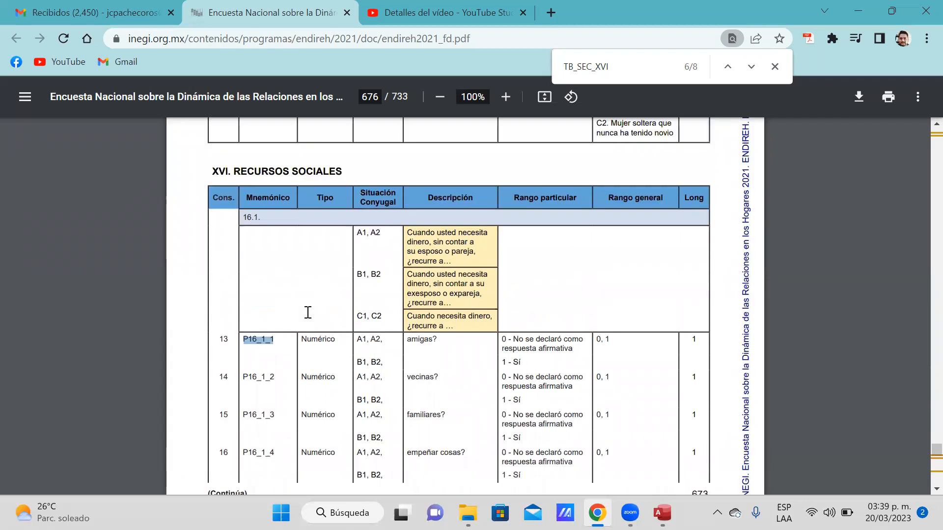
scroll(307, 312, down, 2)
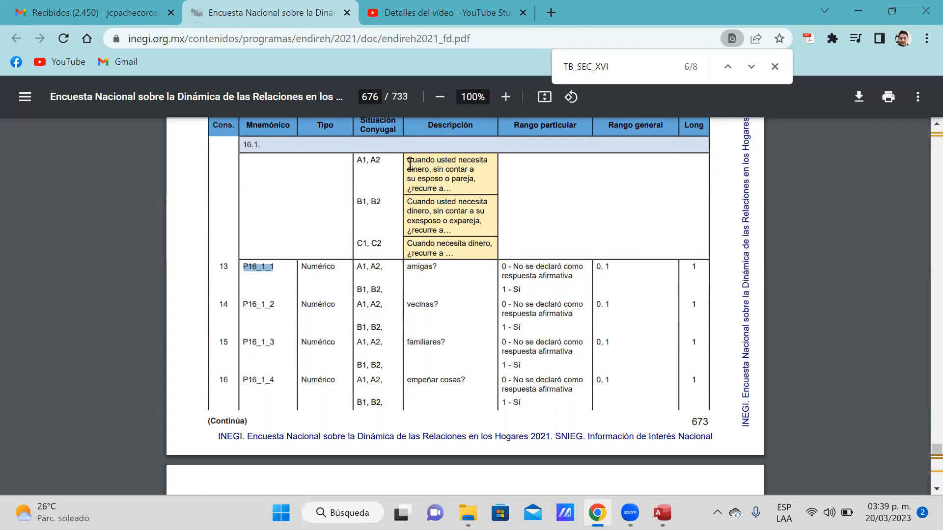
Read the question wording for A1, A2 and highlight P16_1_1's mnemonic, its description "amigas?" and its answer codes 0 and 1
drag(462, 181, 398, 197)
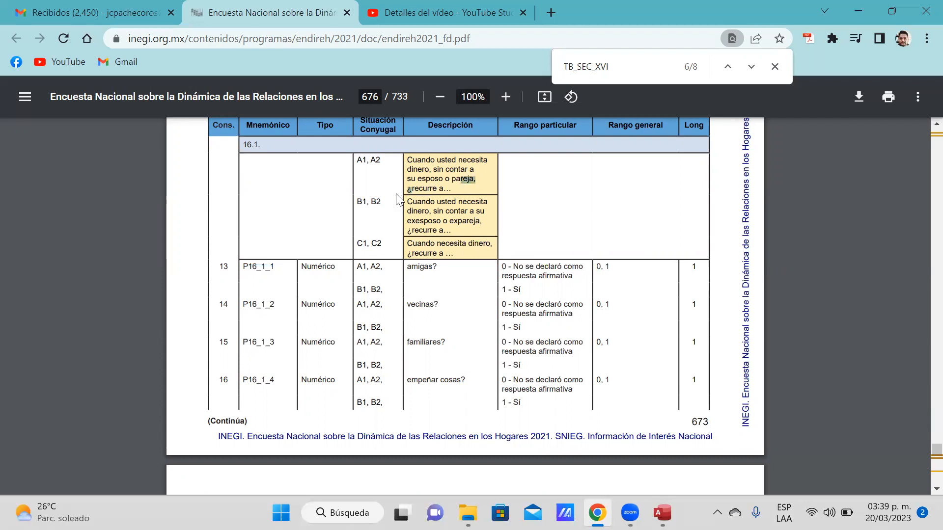
drag(275, 266, 240, 267)
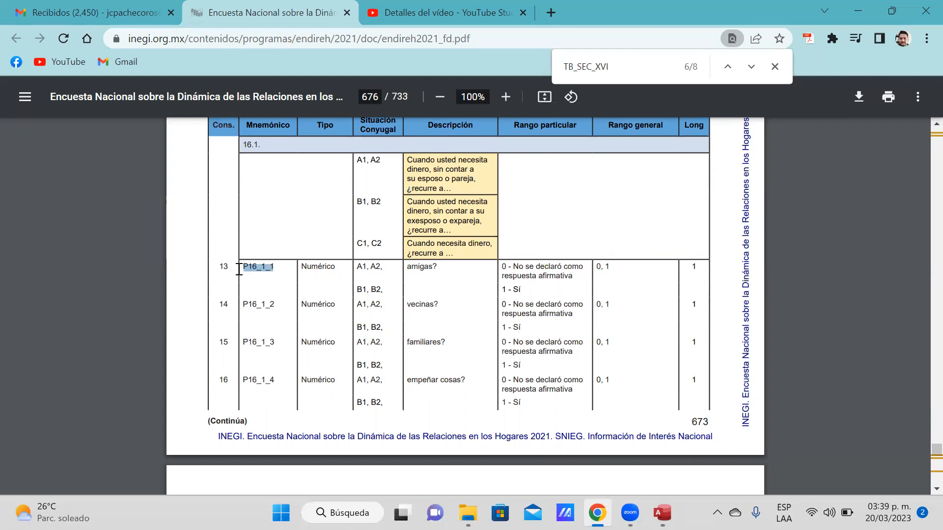
drag(440, 269, 408, 270)
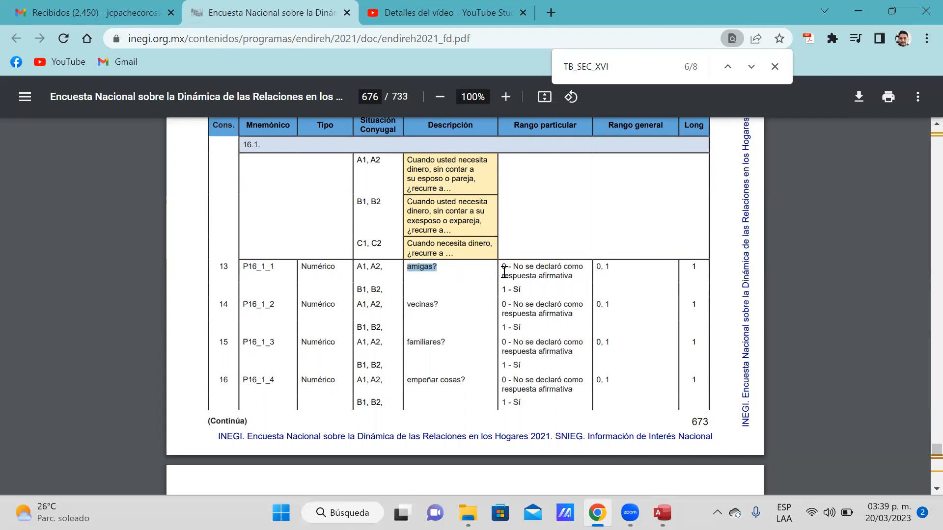
click(572, 268)
drag(573, 268, 580, 281)
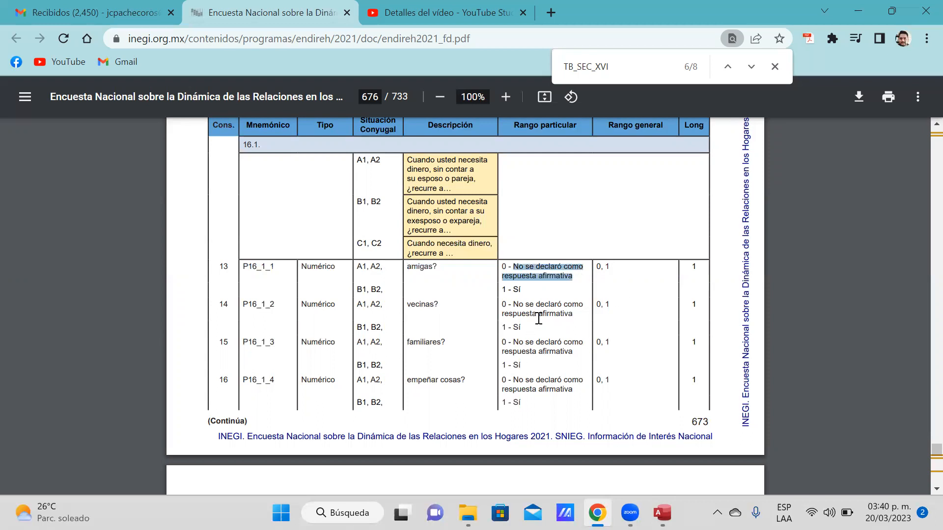
drag(523, 290, 498, 295)
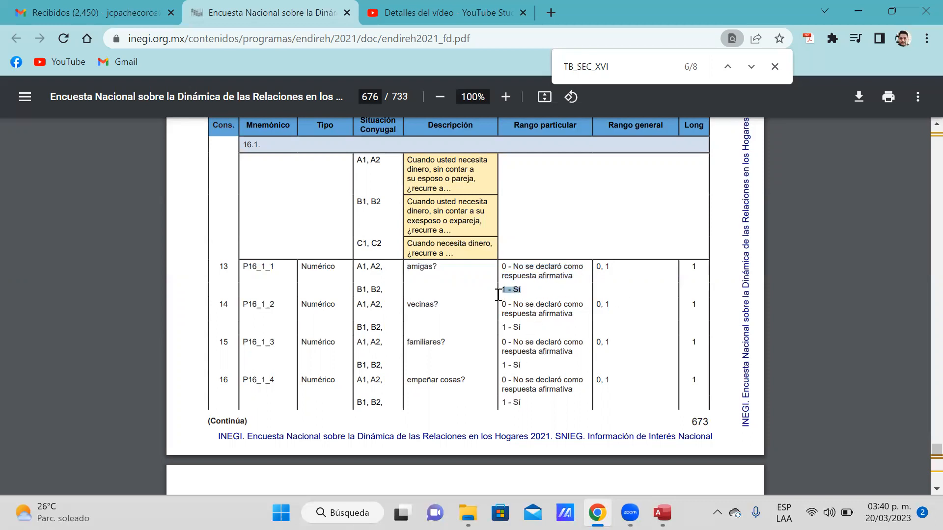
Review the answer codes of P16_1_1 in the PDF again and highlight its mnemonic
click(605, 289)
drag(506, 264, 502, 290)
double_click(252, 268)
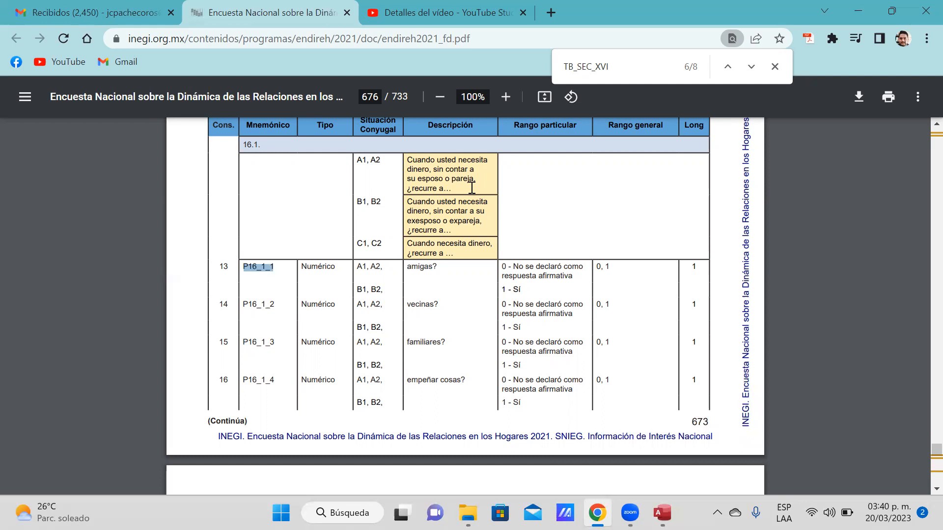
click(445, 273)
Switch to Access, show TB_SEC_XVI in Datasheet view and select the P16_1_1 column
click(662, 512)
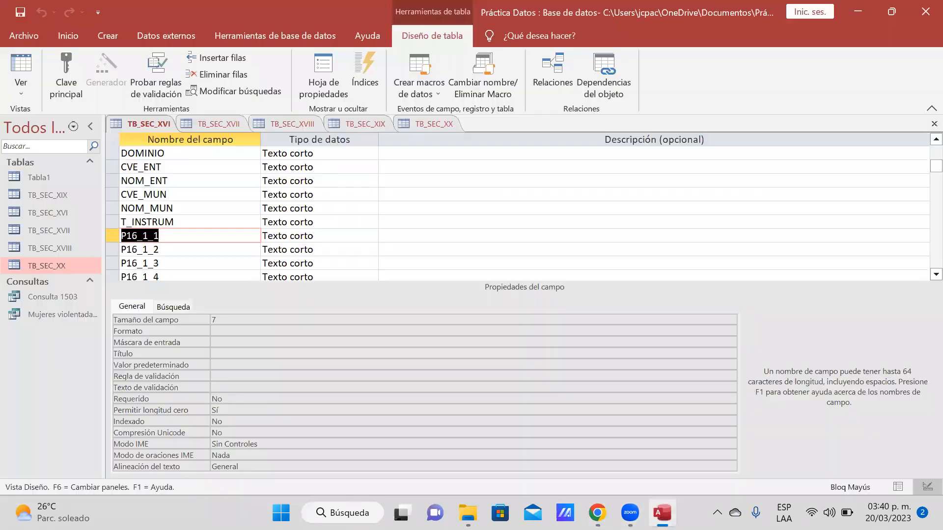
click(18, 69)
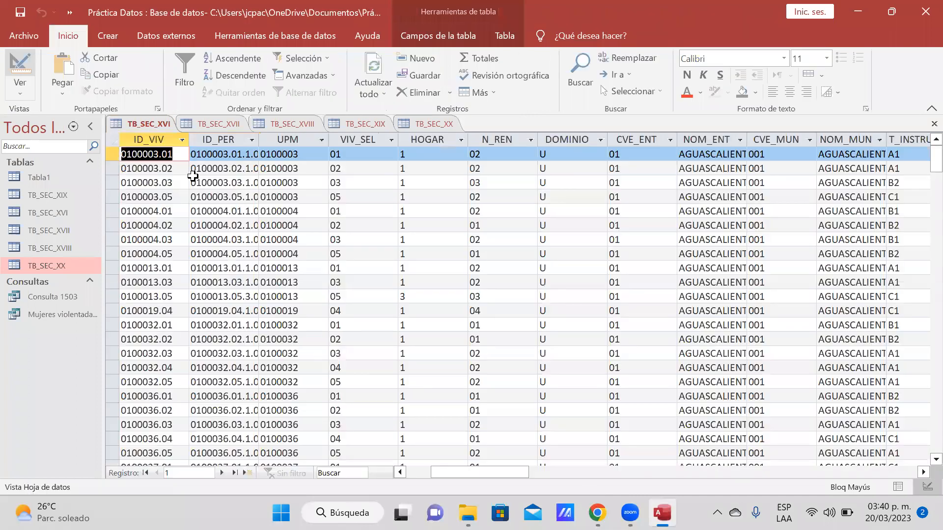
click(367, 137)
key(Tab)
key(Tab)
key(Tab)
key(Tab)
key(Tab)
key(Tab)
key(Tab)
key(Tab)
key(Tab)
key(Tab)
key(Tab)
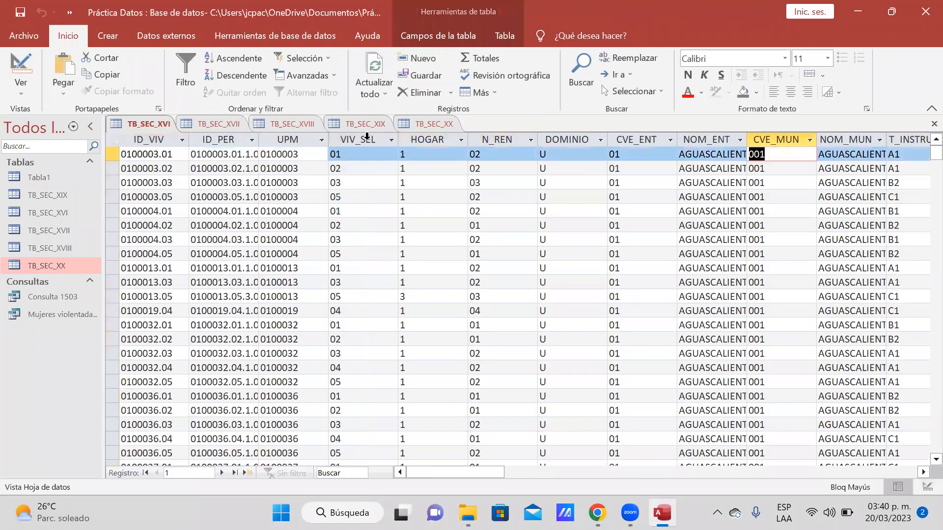
key(Tab)
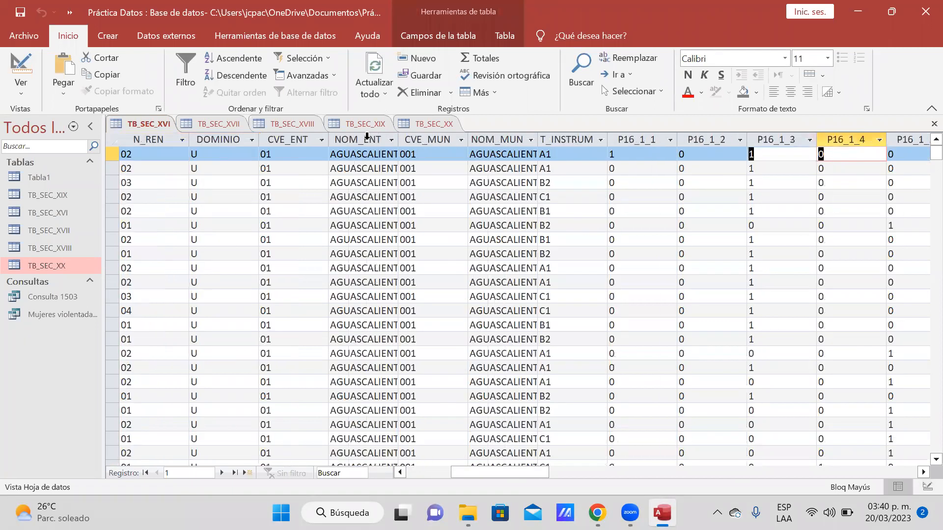
key(shift+Tab)
key(shift+Tab)
key(shift+Tab)
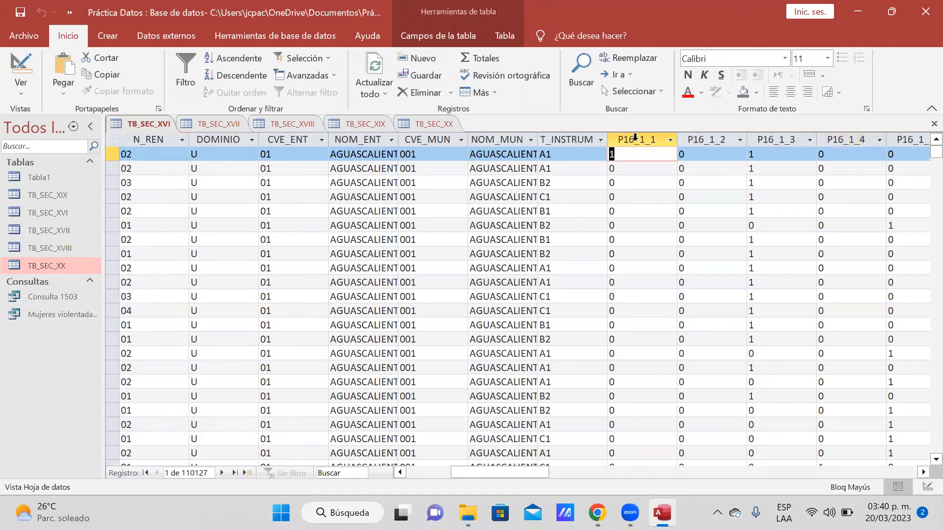
click(637, 140)
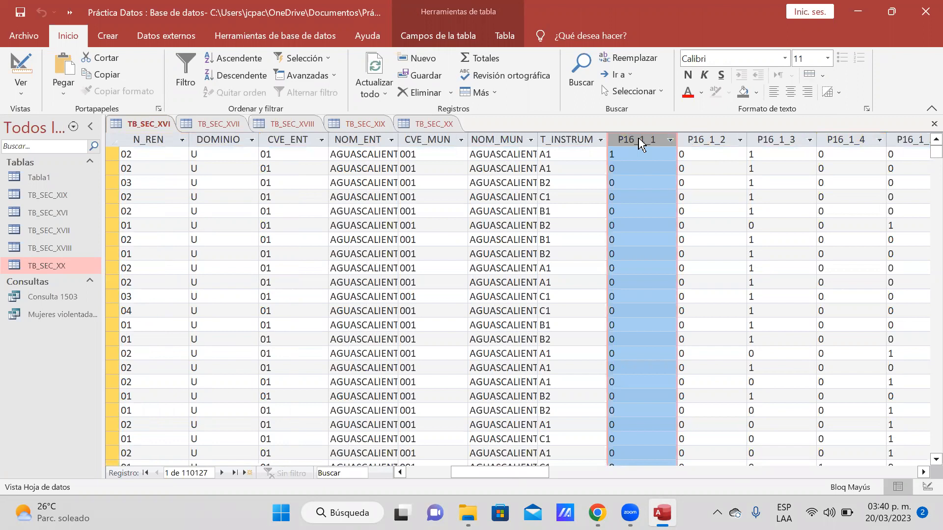
Check the table's record count and examine the values offered in the P16_1_1 filter list, leaving it unfiltered
click(192, 476)
click(508, 269)
click(647, 140)
click(668, 140)
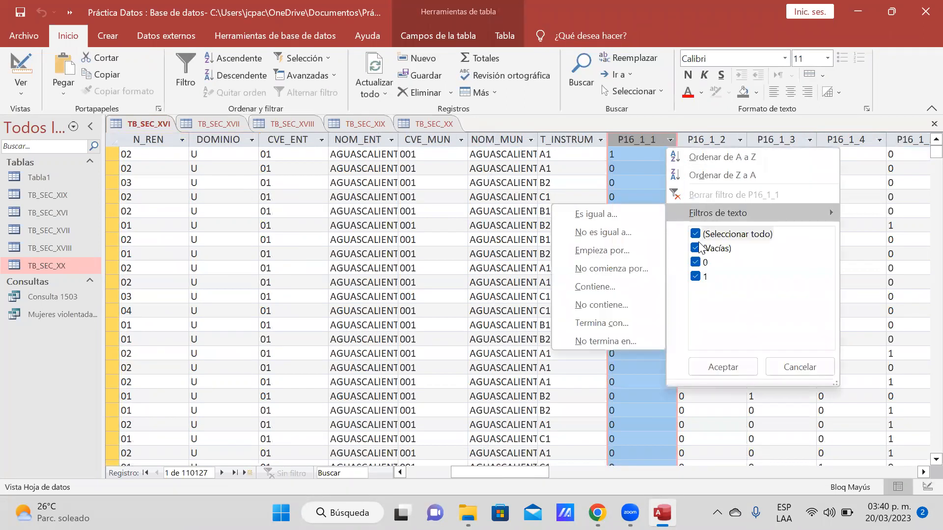
click(671, 142)
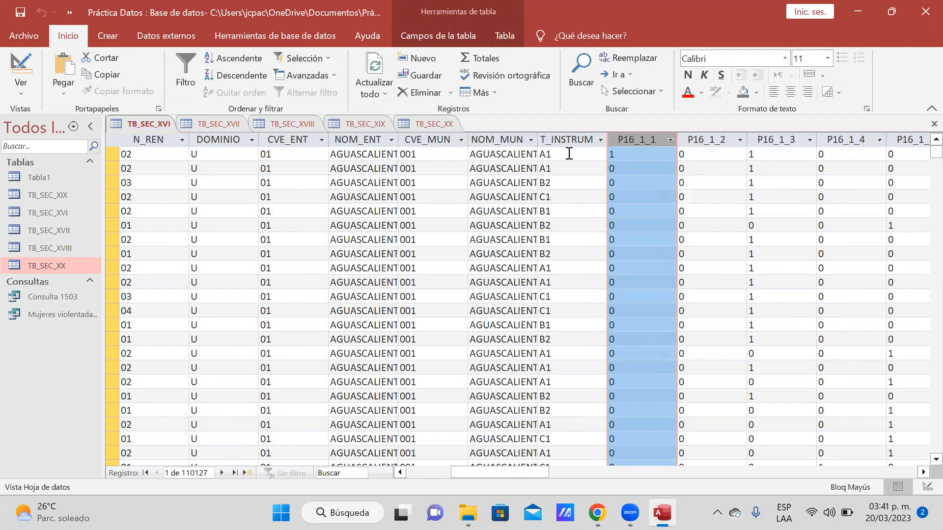
click(671, 142)
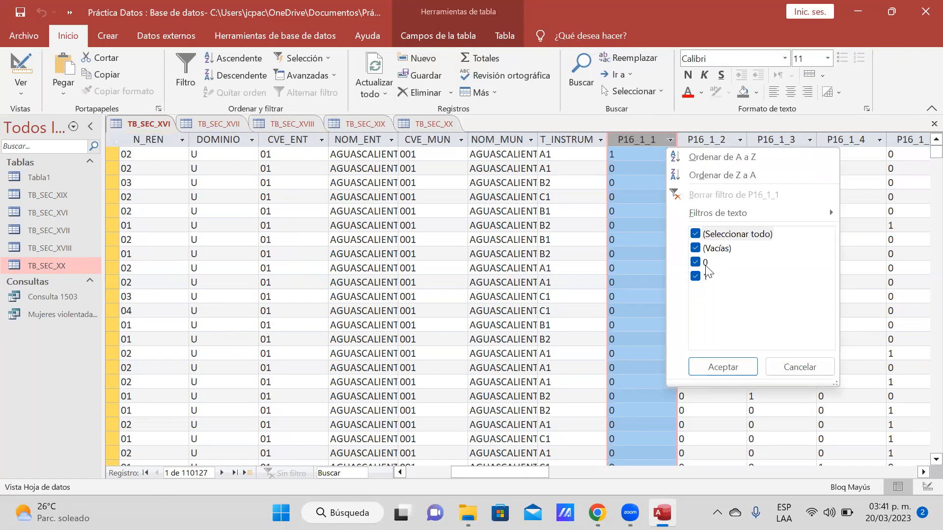
click(675, 140)
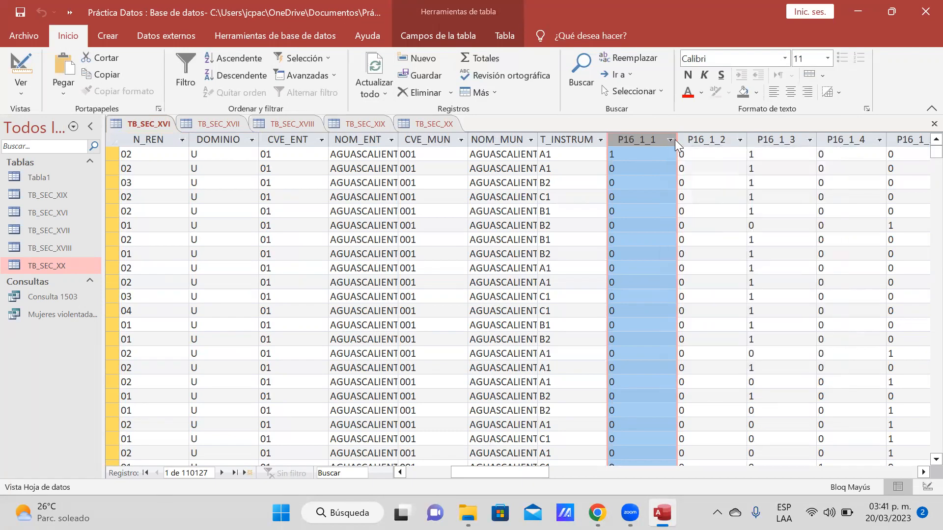
Review the states in the NOM_ENT column's filter list and filter the table to BAJA CALIFORNIA only
click(389, 140)
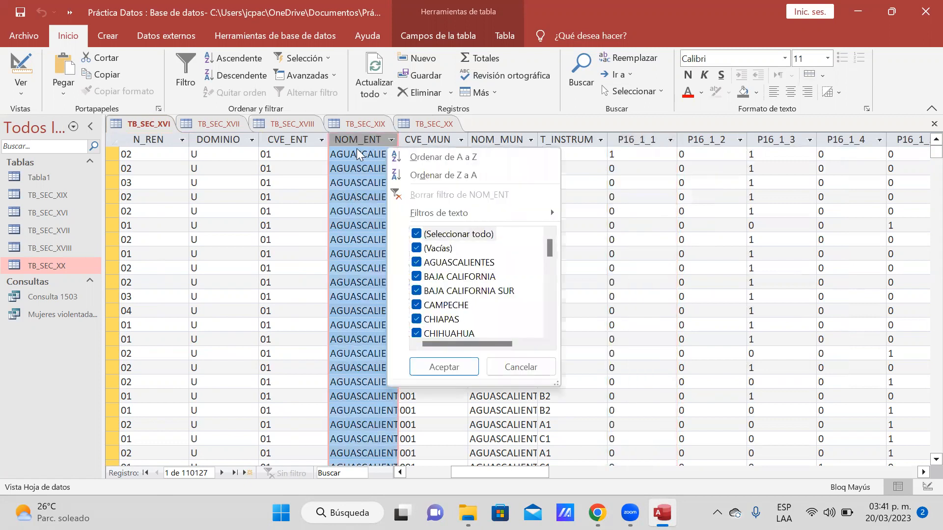
key(Escape)
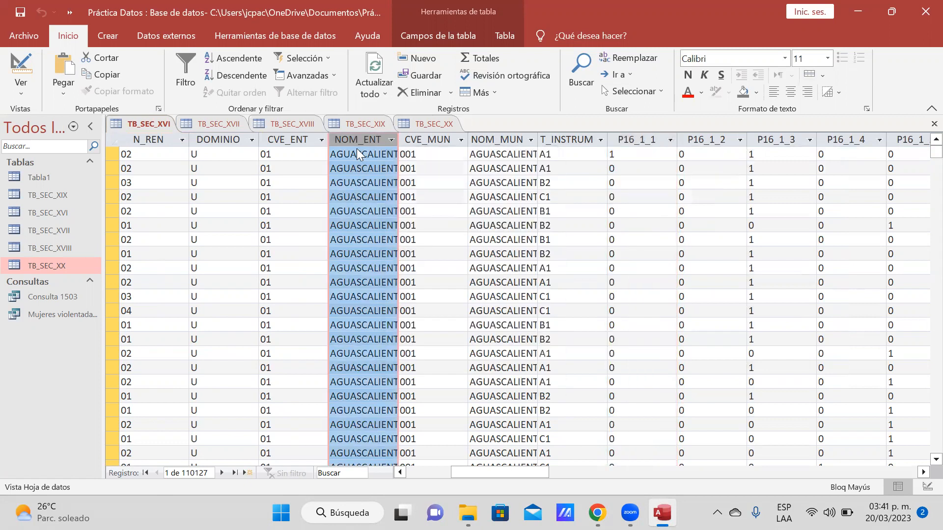
click(391, 140)
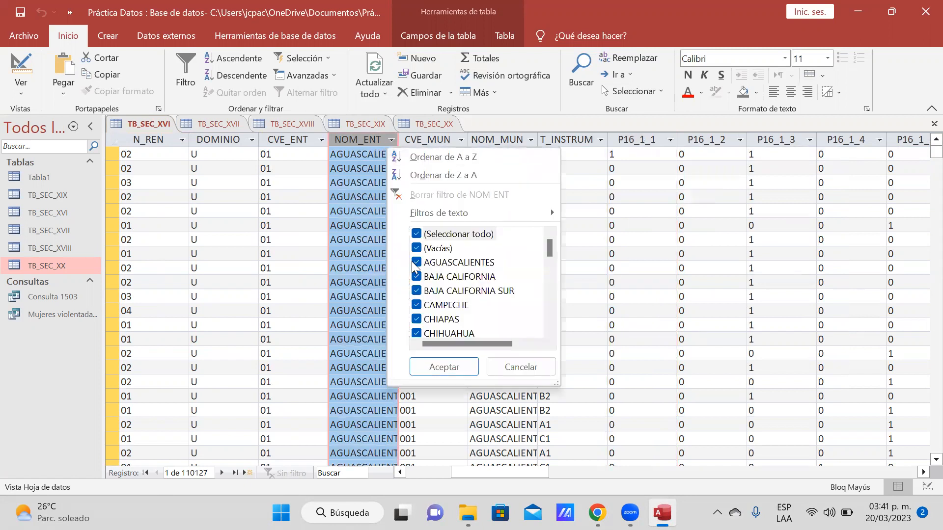
drag(550, 246, 545, 327)
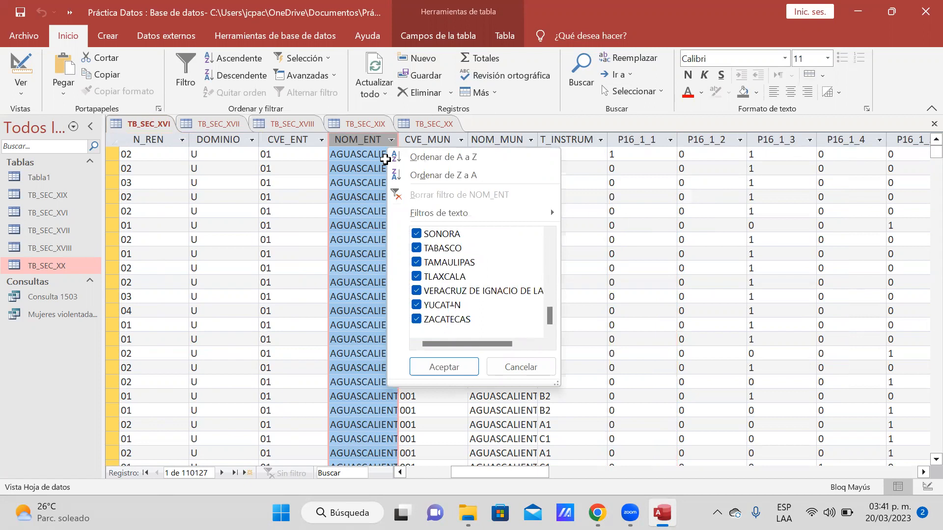
drag(544, 320, 553, 246)
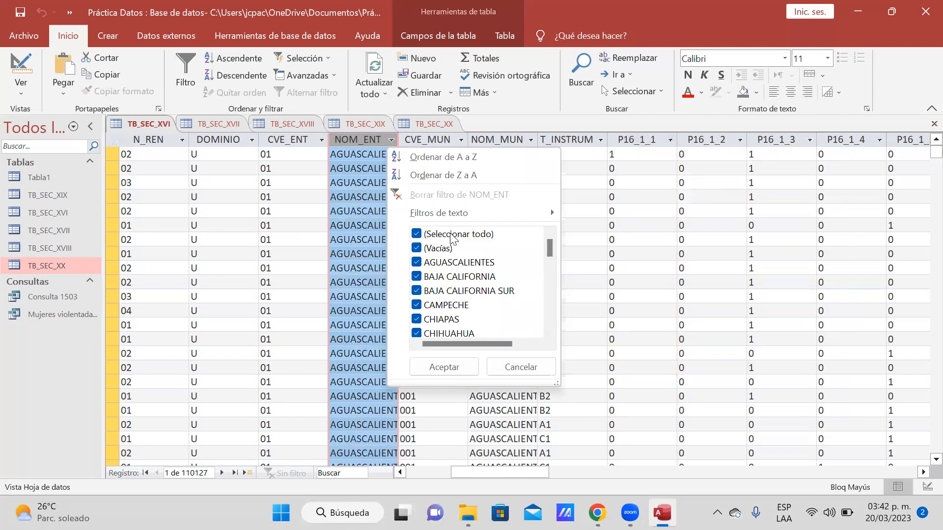
click(416, 234)
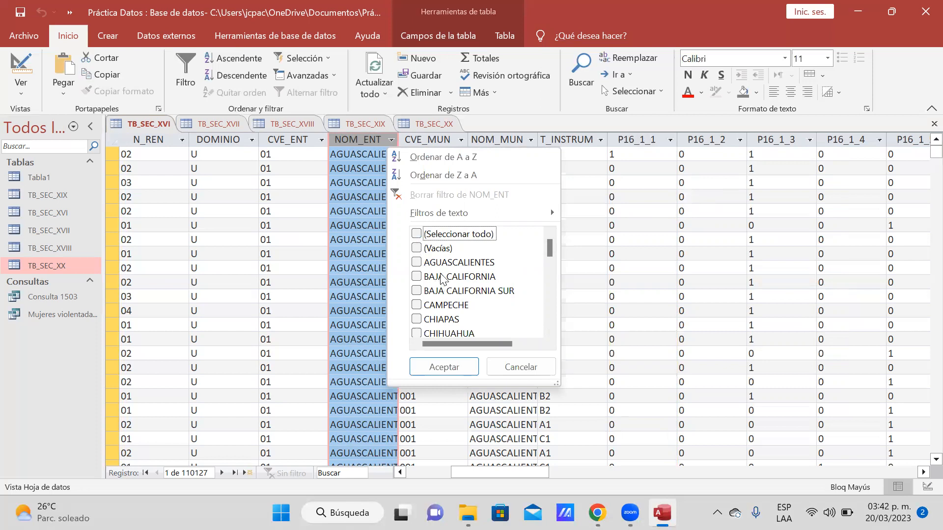
click(417, 278)
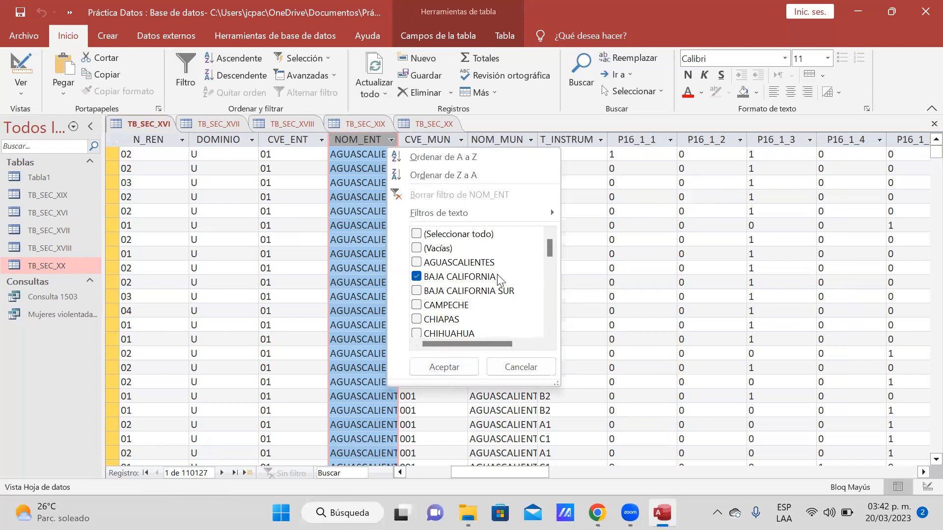
click(457, 369)
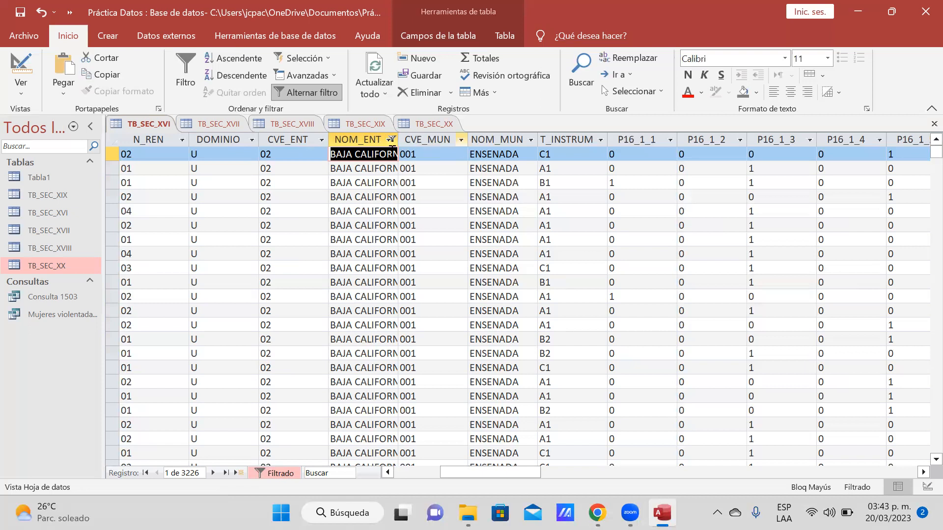
Examine the filtered NOM_ENT entries and the answer columns P16_1_4, P16_1_3 and P16_1_2
drag(346, 166, 362, 408)
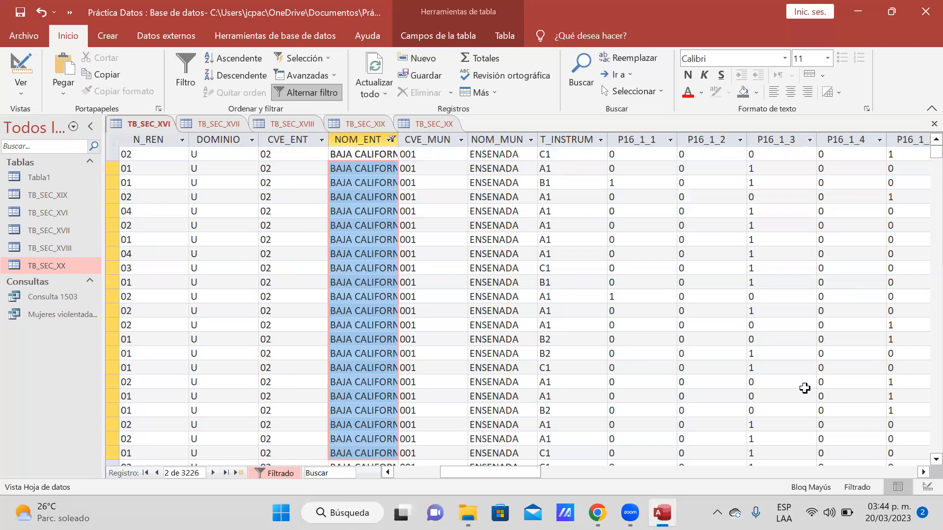
click(859, 142)
click(783, 140)
click(723, 138)
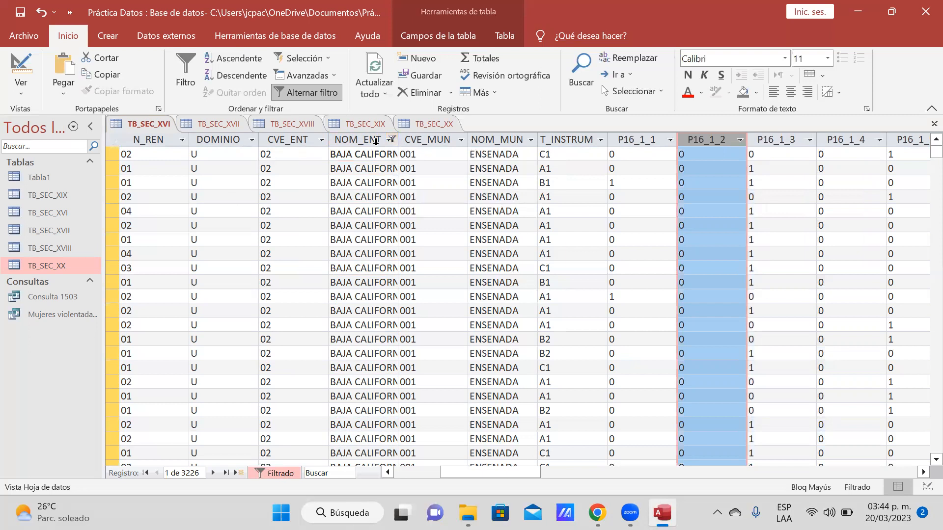
double_click(362, 154)
click(362, 211)
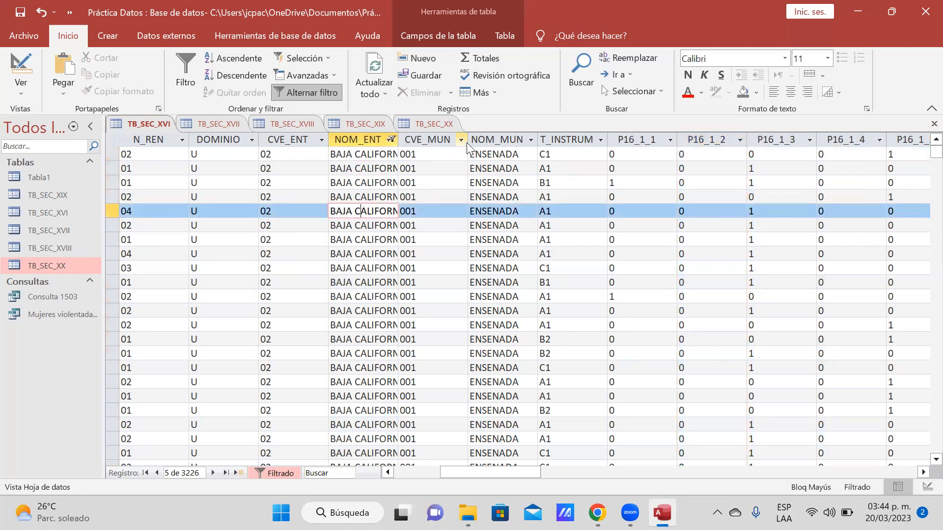
Filter the NOM_MUN column to show only the municipality MEXICALI
click(495, 139)
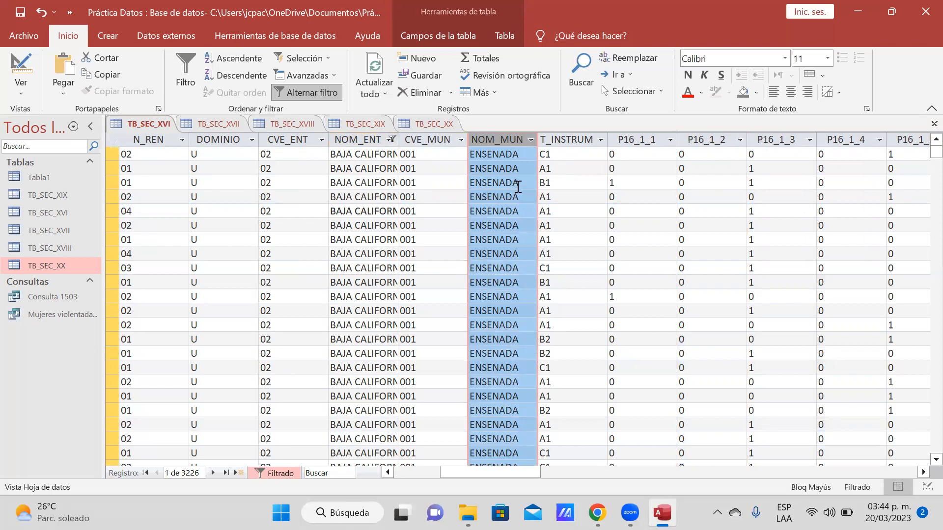
click(531, 140)
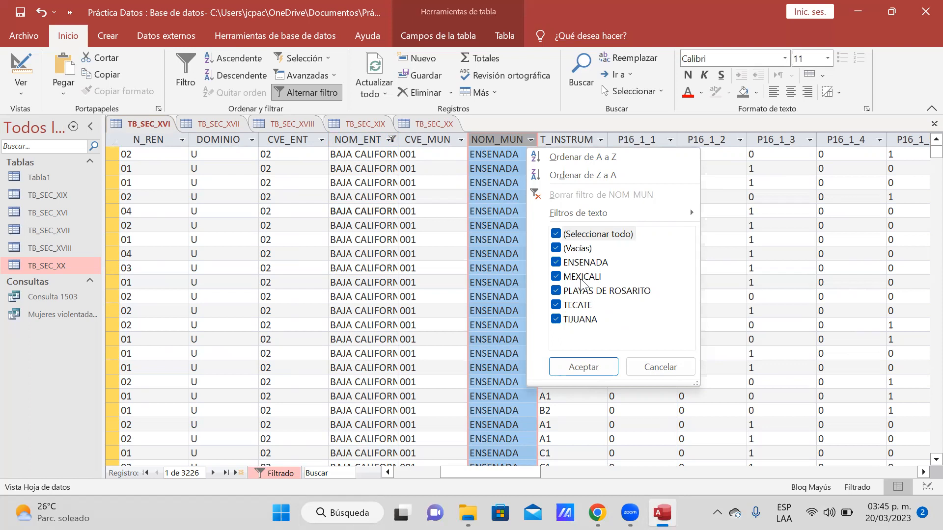
click(556, 234)
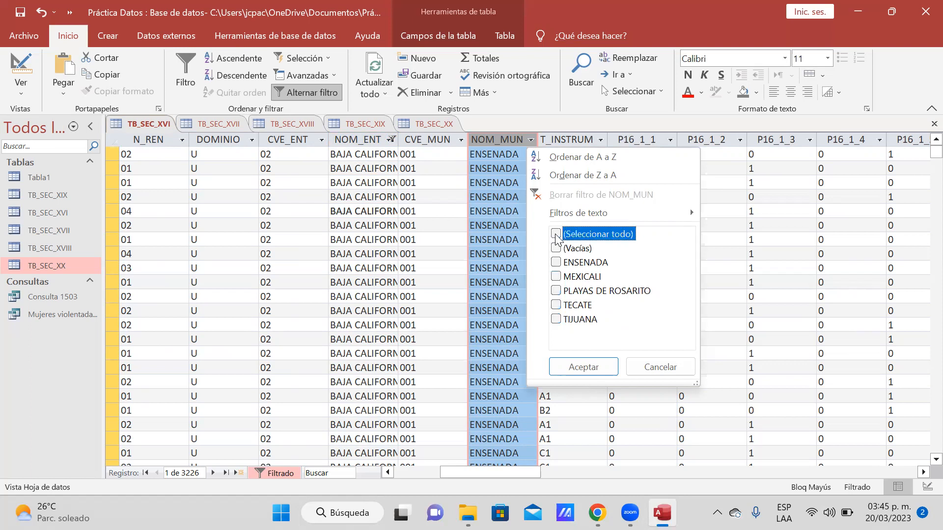
click(560, 278)
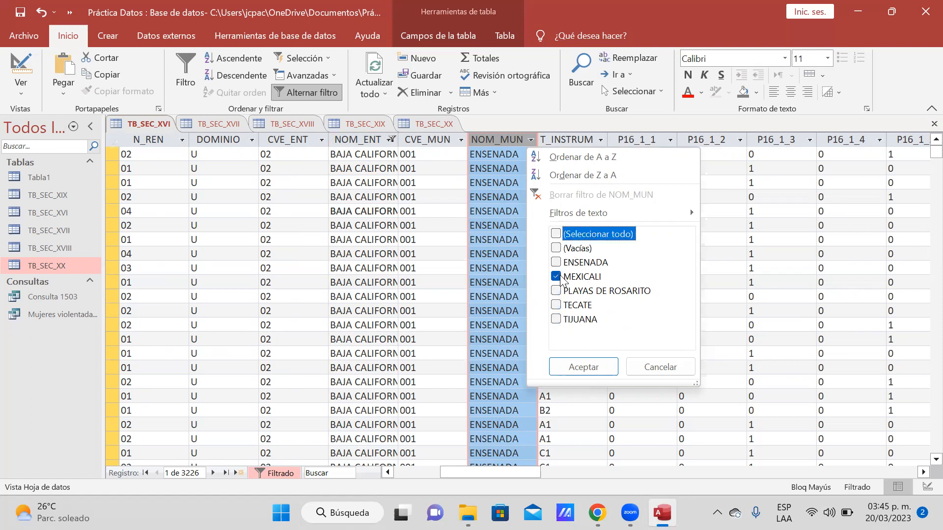
click(581, 369)
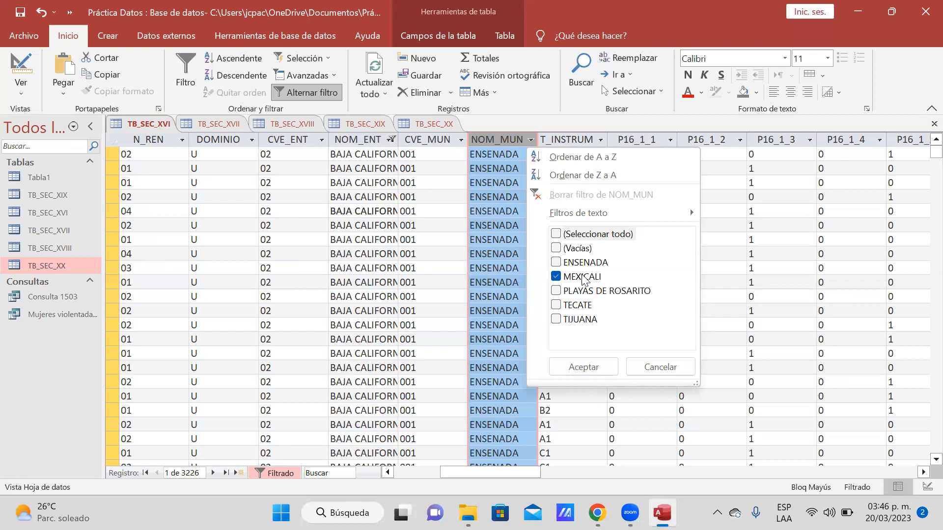
click(587, 366)
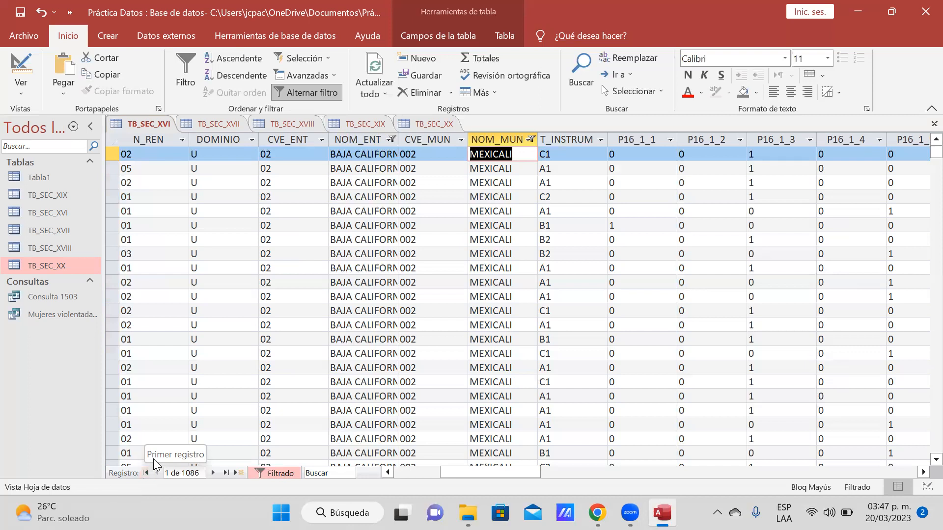
Check the number of filtered records and open the filter options of the P16_1_1 column
click(182, 473)
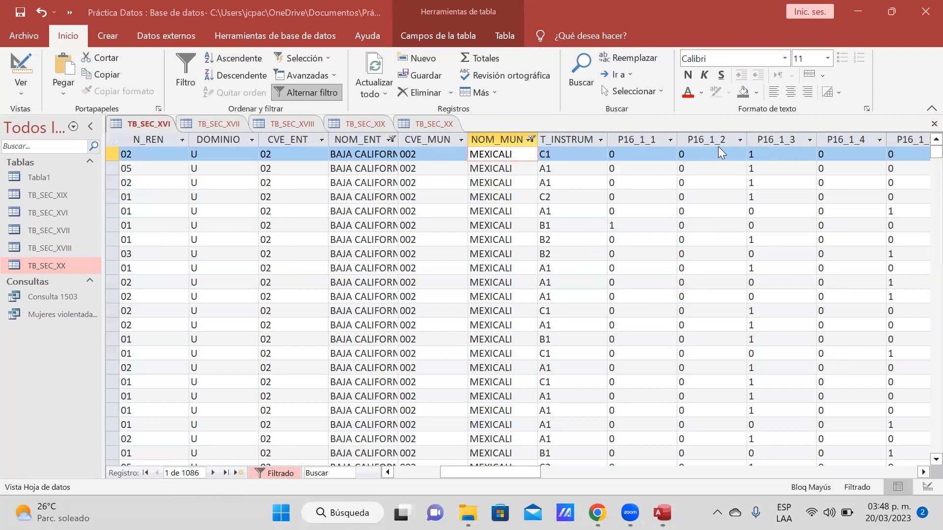
click(670, 140)
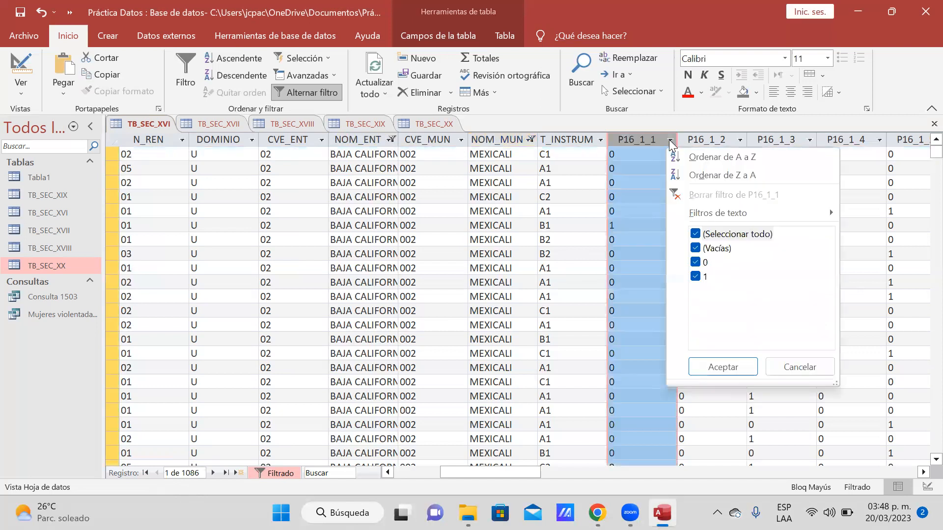
mouse_move(677, 215)
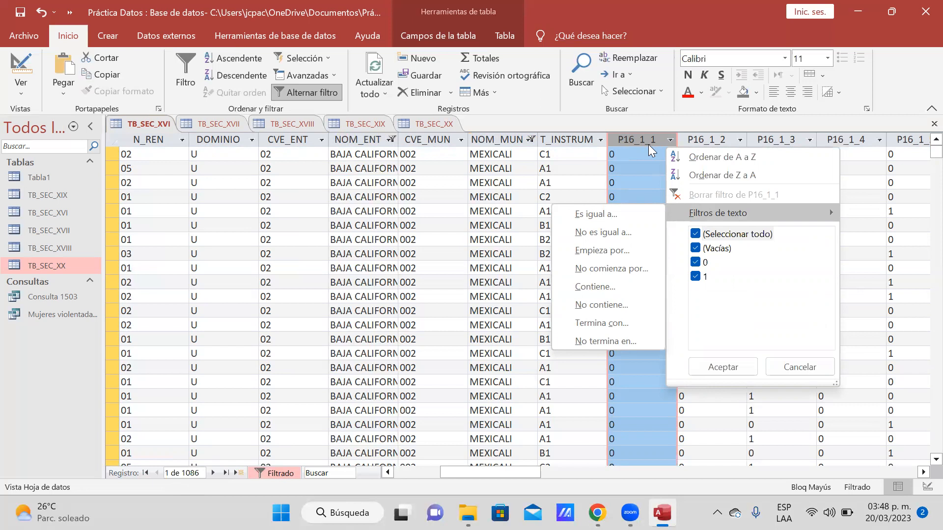
Switch to the PDF in Chrome and highlight P16_1_1's description "amigas?" and the meanings of its codes 0 and 1
click(597, 512)
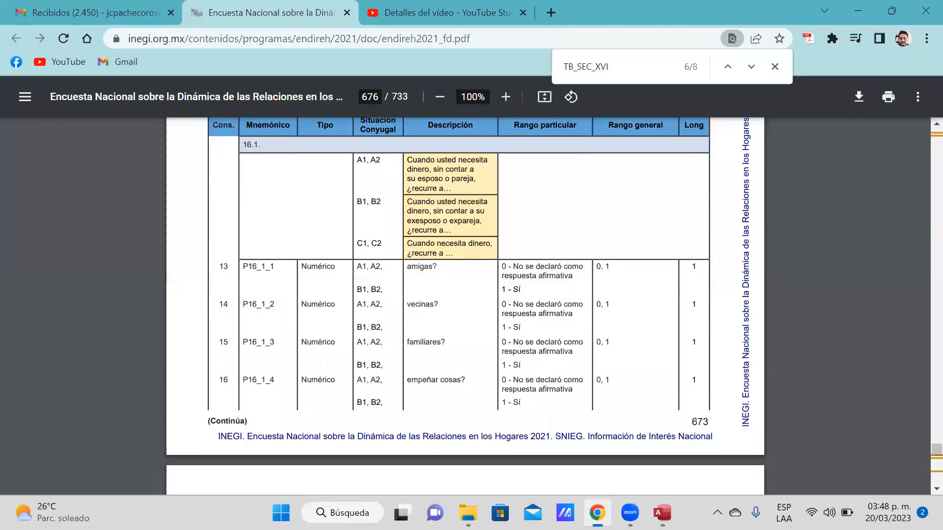
drag(412, 160, 422, 270)
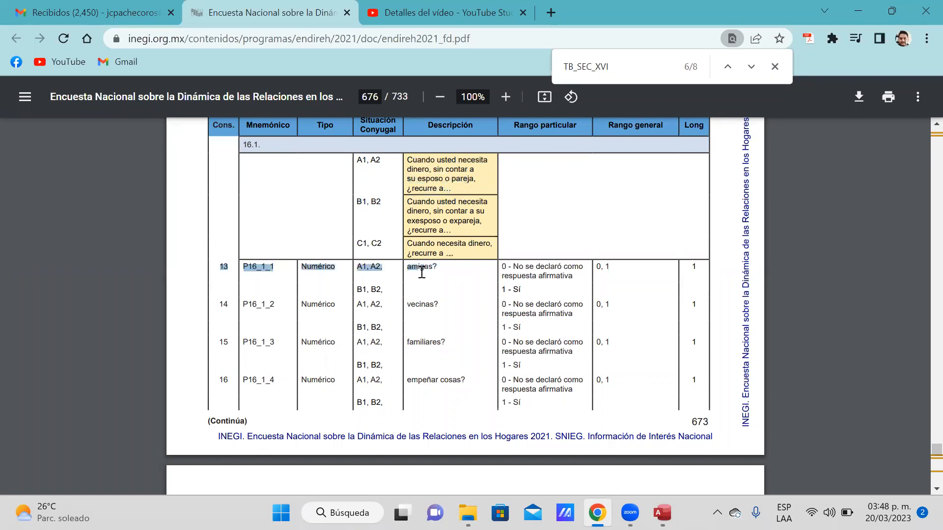
click(500, 275)
drag(511, 268, 574, 278)
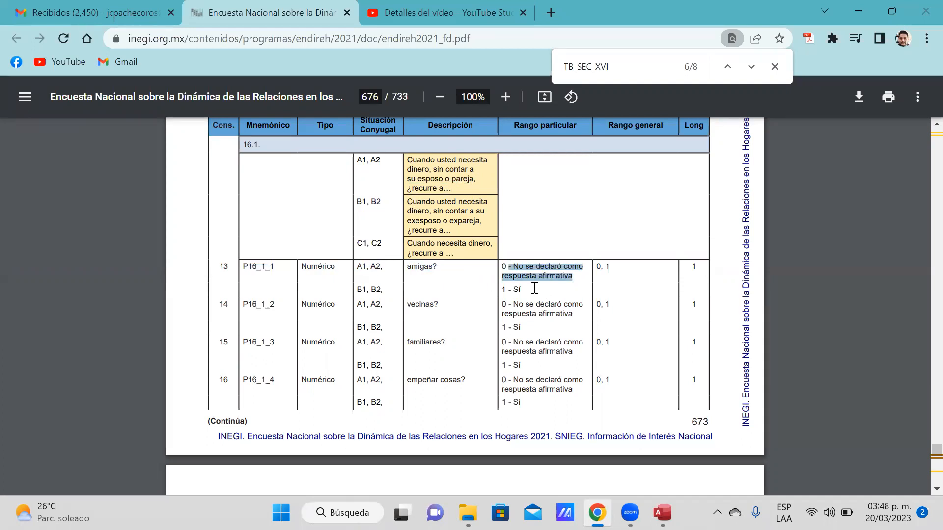
click(512, 289)
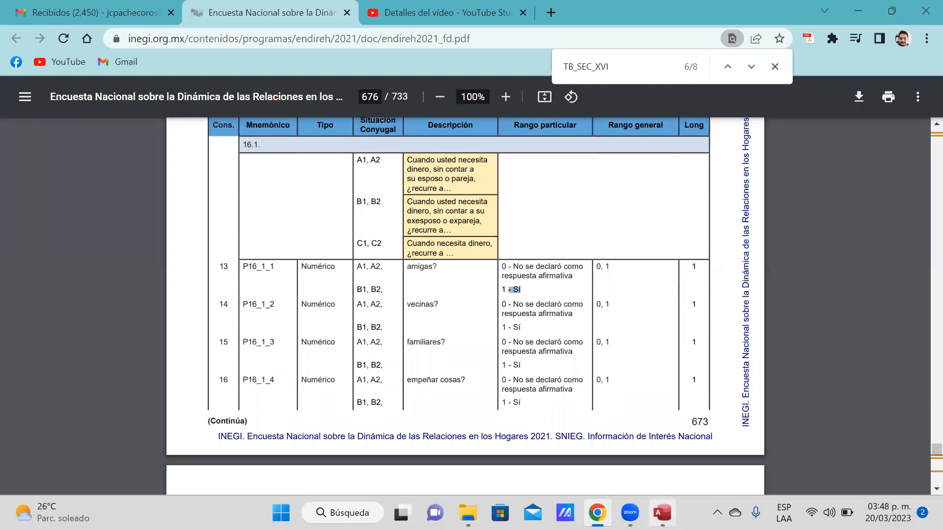
Switch back to Access and filter the P16_1_1 column to show only records with value 1
click(662, 513)
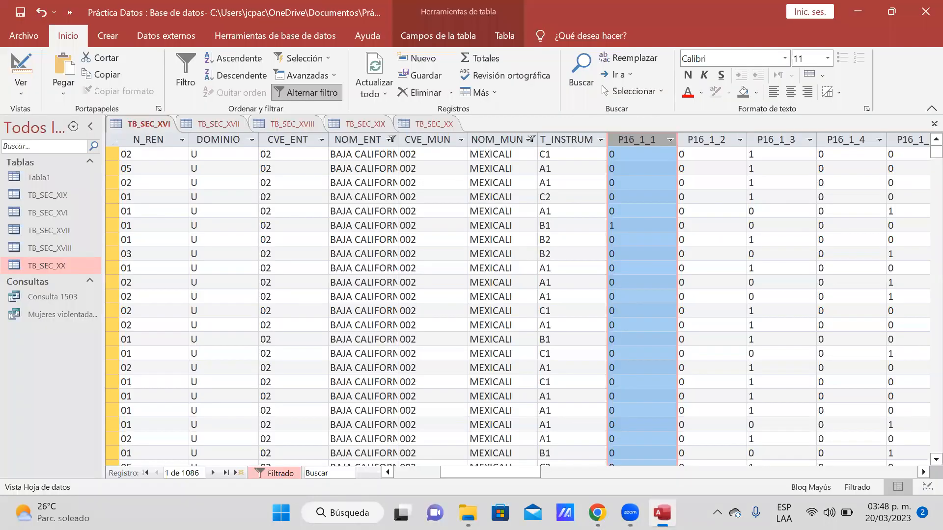
click(671, 142)
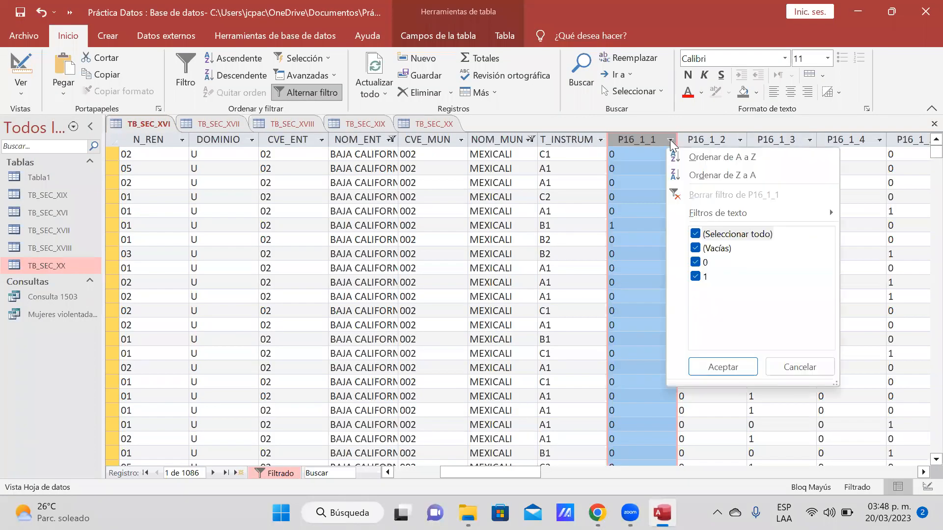
click(695, 234)
click(697, 277)
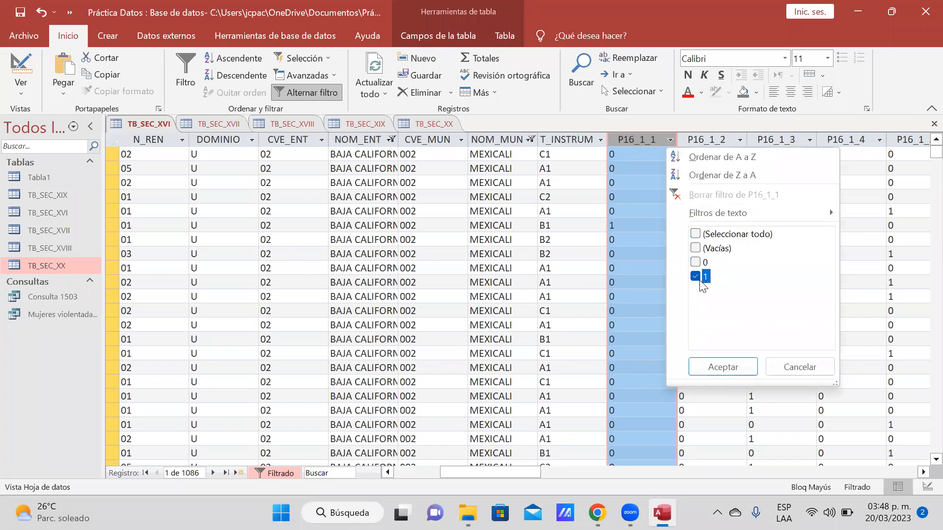
click(721, 374)
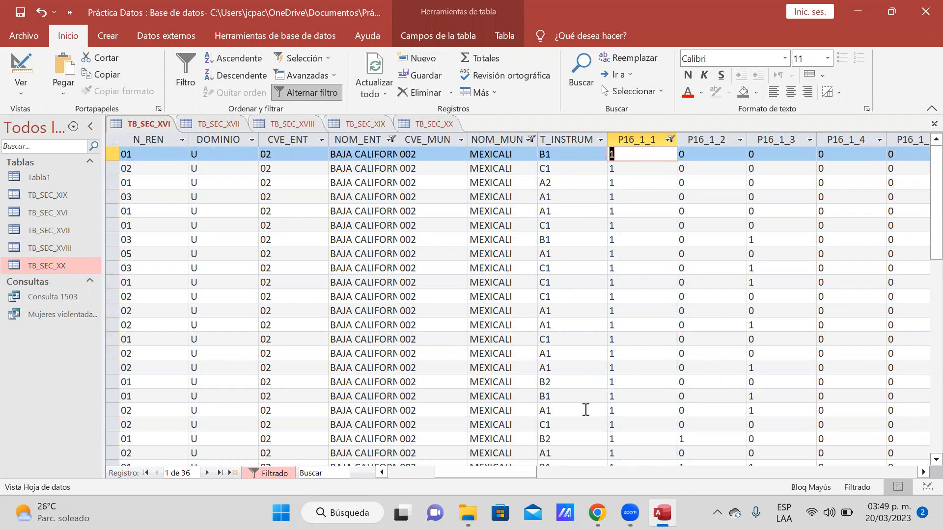
Check question 16.1's wording in the Chrome PDF, highlighting the words "sin contar a", and return to Access
click(597, 513)
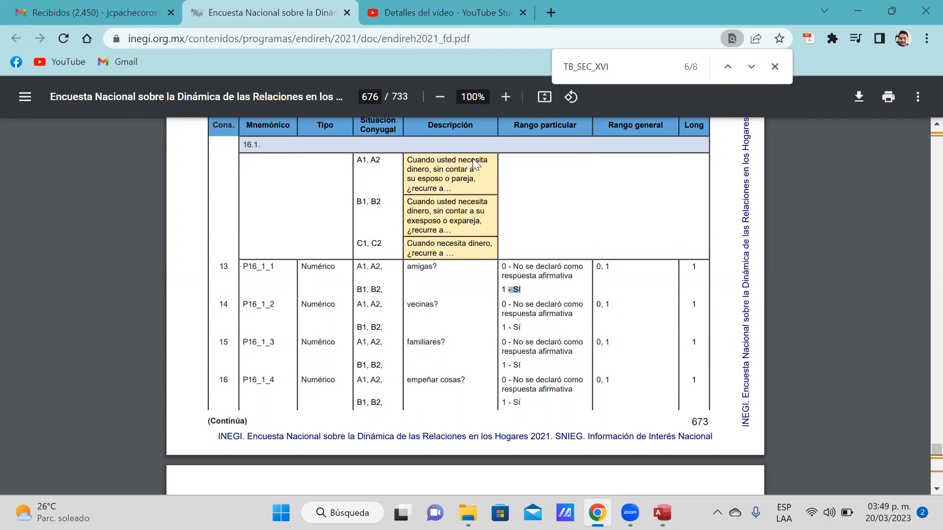
drag(472, 166, 430, 168)
key(alt+Tab)
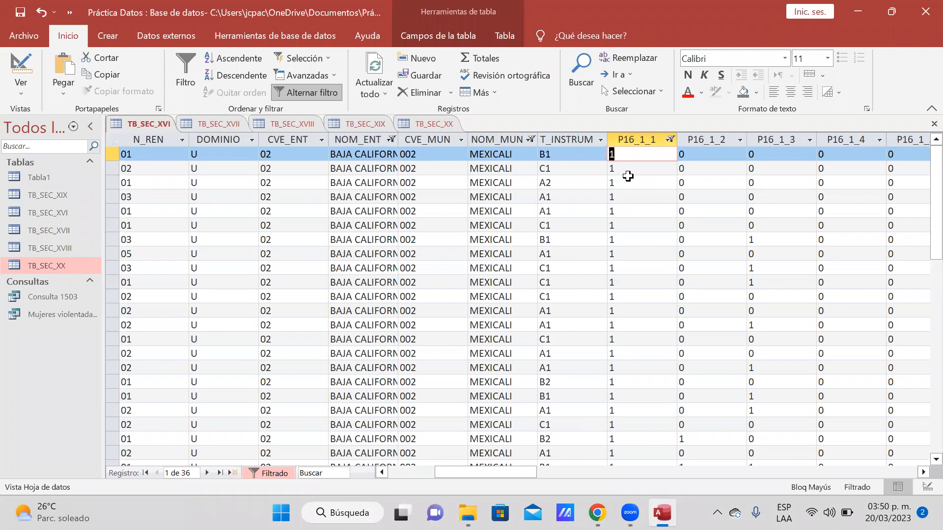
Change the P16_1_1 filter to show only records with value 0
click(668, 141)
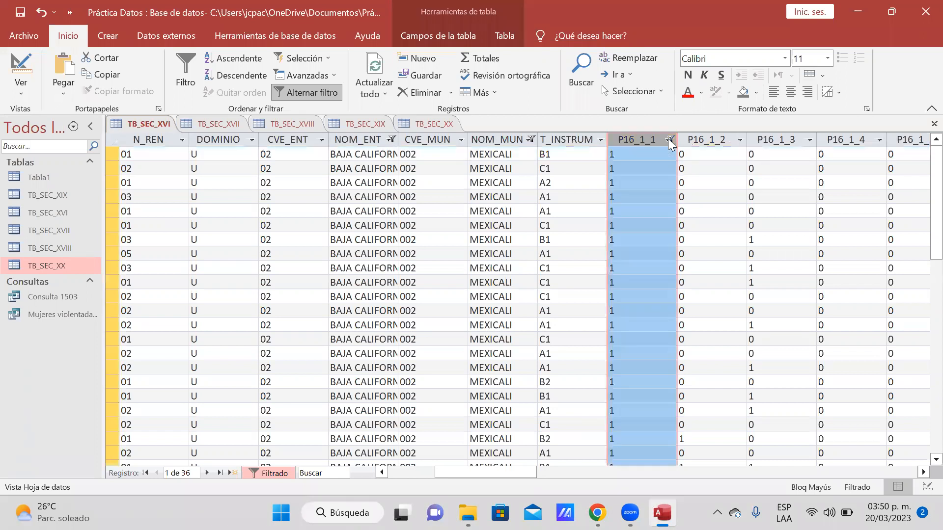
click(695, 262)
click(696, 276)
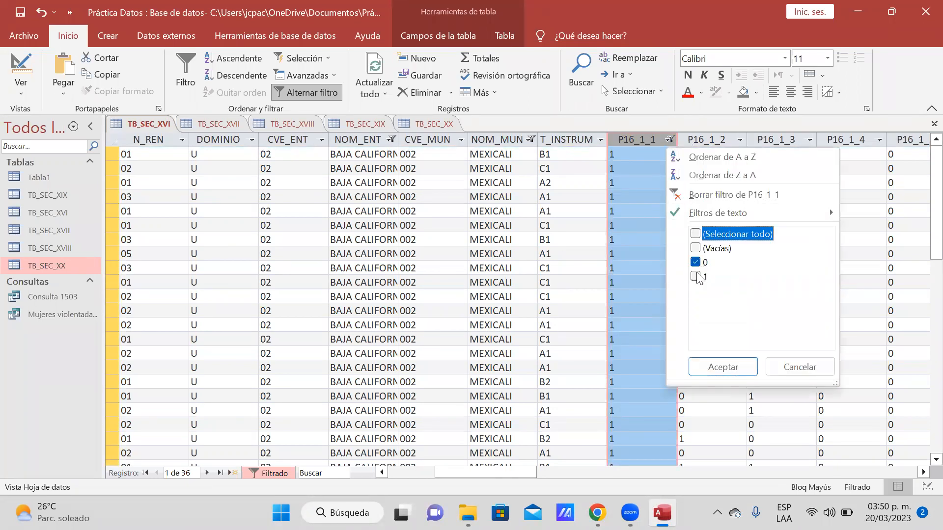
click(722, 368)
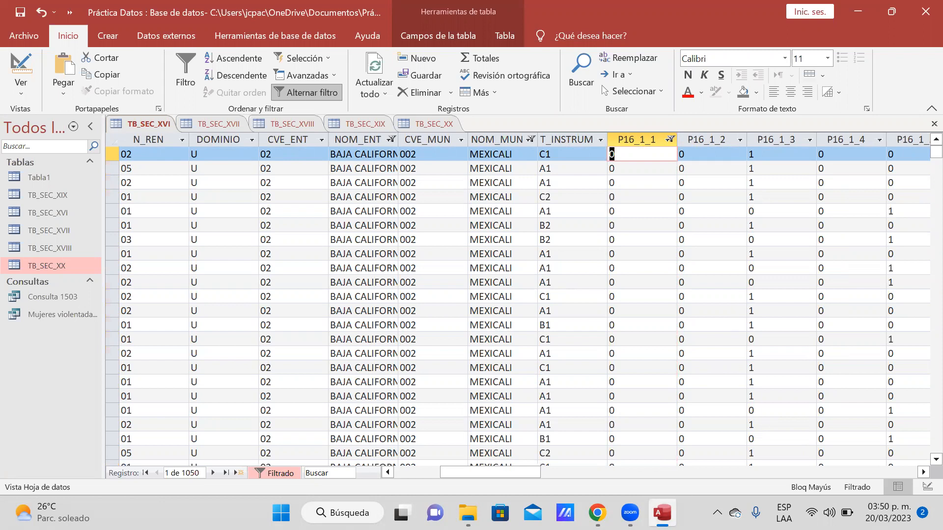
Switch to the PDF in Chrome and review the descriptions of P16_1_1 to P16_1_6, highlighting "vecinas?", "familiares?" and "cosas?"
click(597, 513)
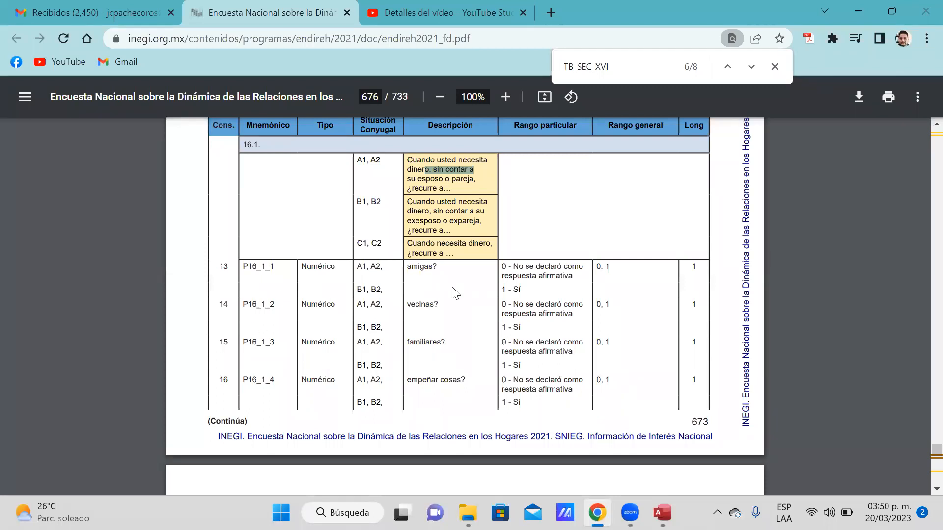
scroll(467, 300, down, 1)
scroll(470, 305, down, 2)
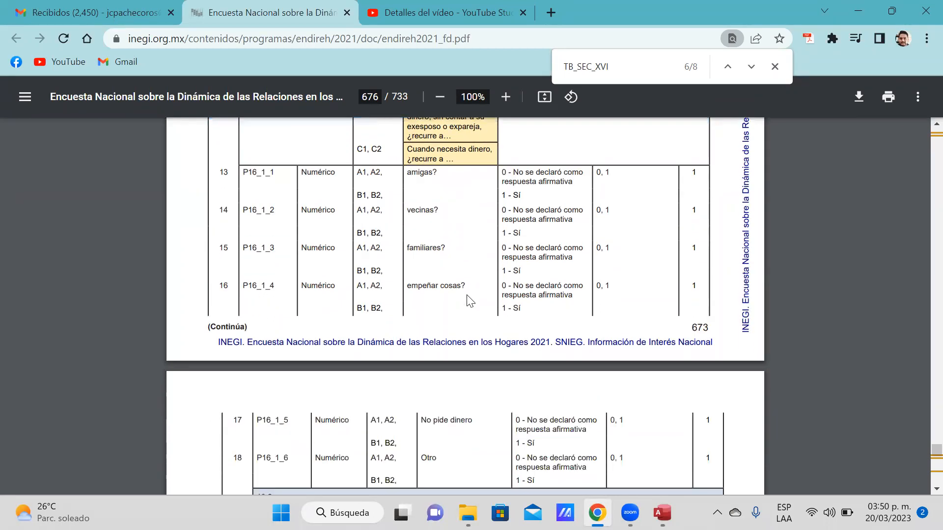
scroll(466, 299, down, 2)
scroll(462, 294, up, 3)
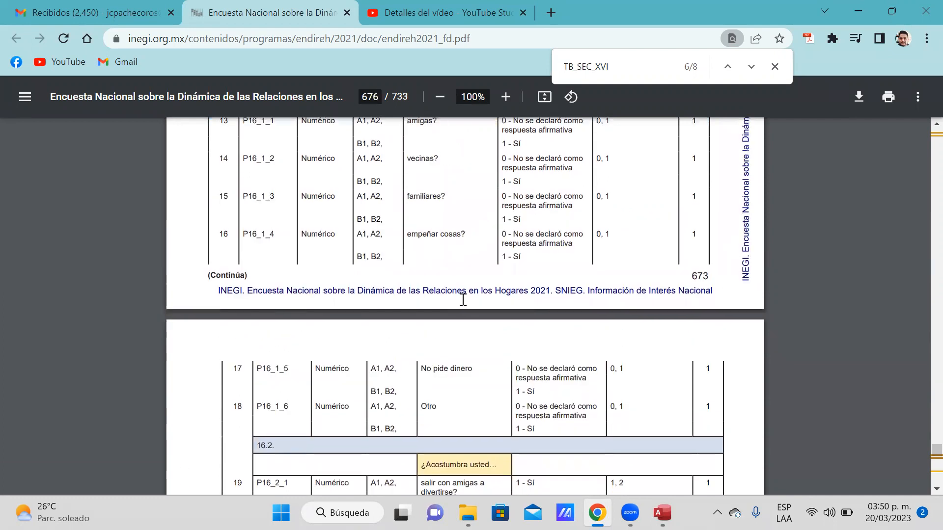
double_click(410, 194)
double_click(417, 232)
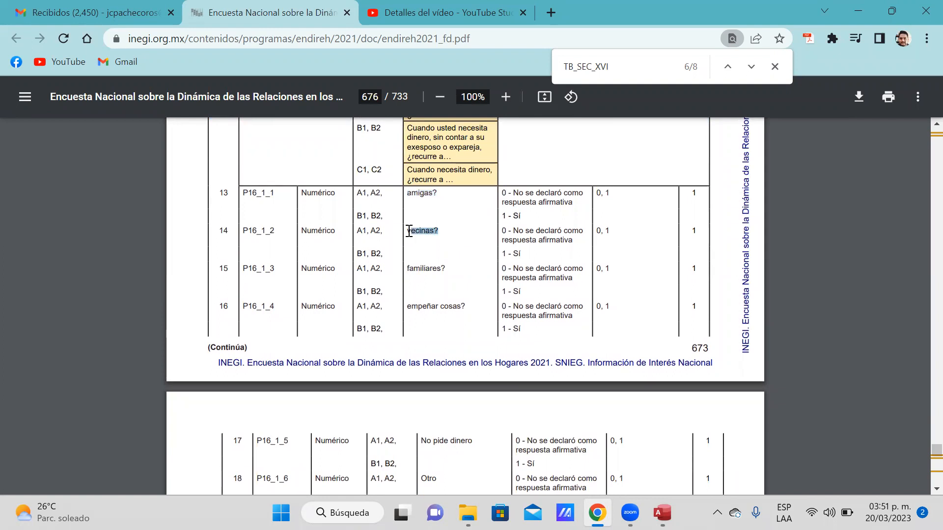
double_click(426, 269)
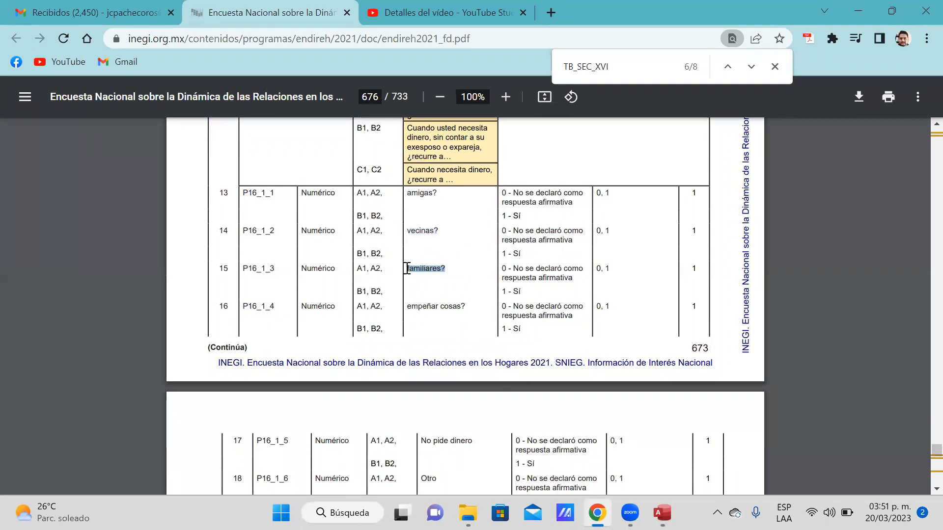
double_click(454, 307)
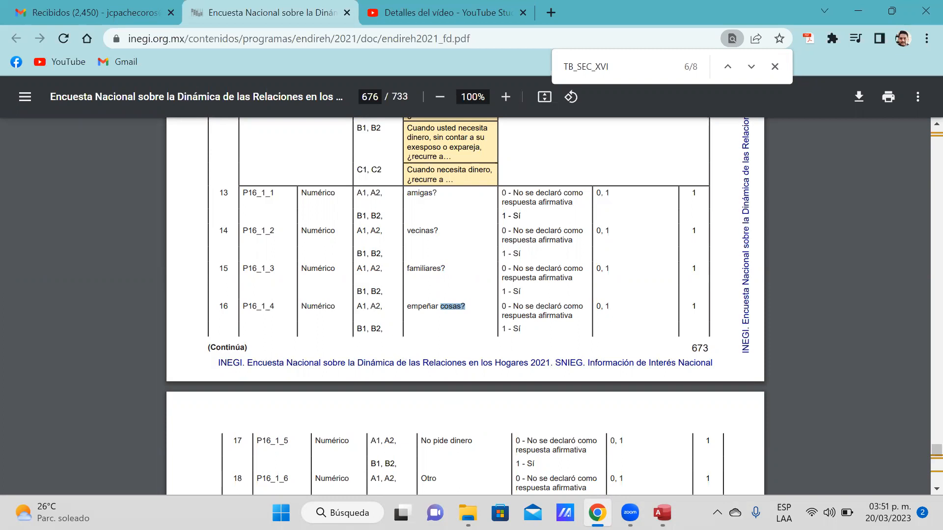
Return to Access and check the filter options of the T_INSTRUM column without changing them
click(662, 512)
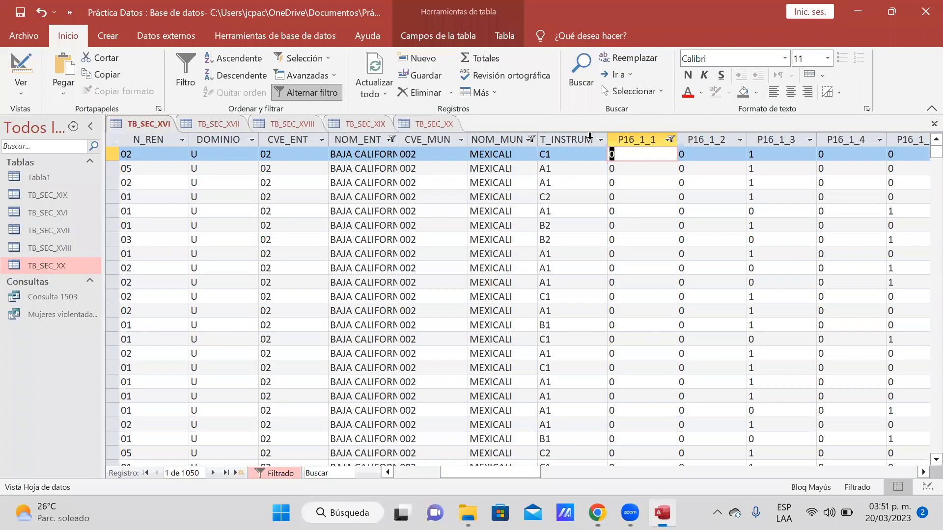
click(601, 140)
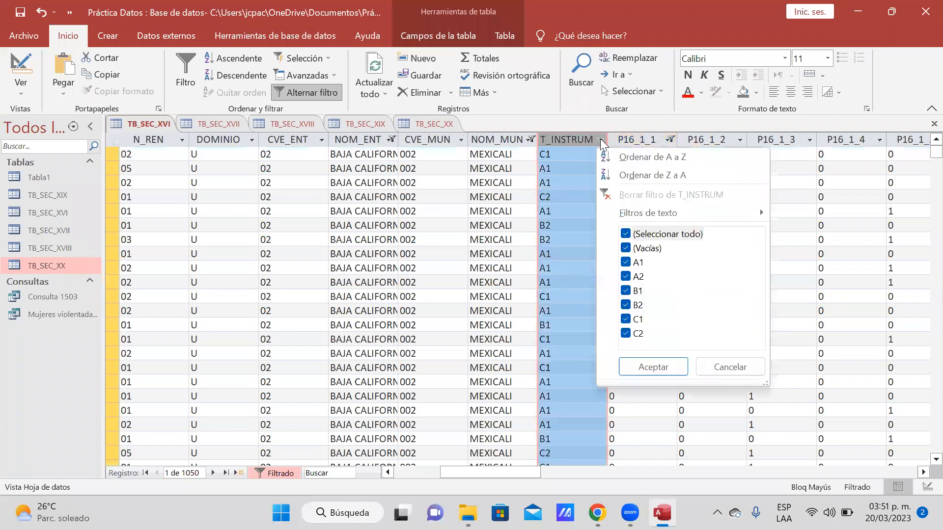
click(600, 139)
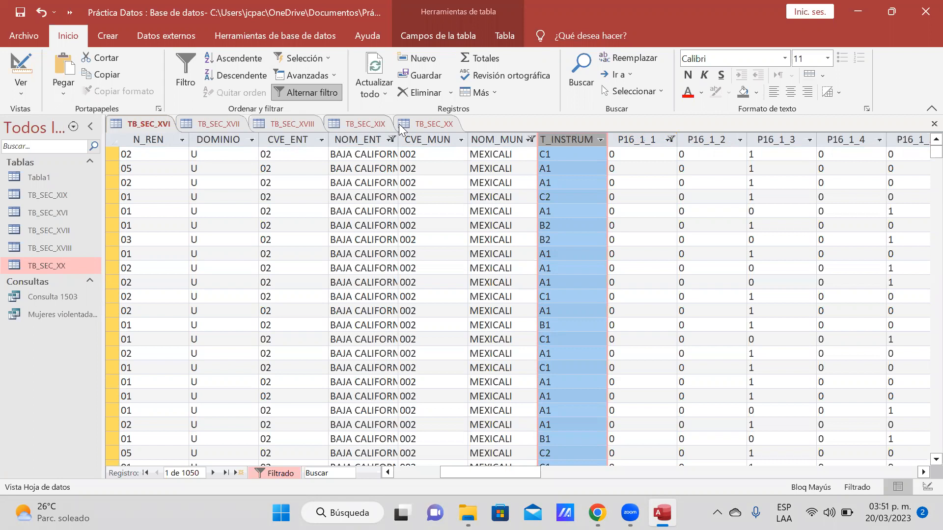
Switch the P16_1_1 filter from value 0 to only value 1
click(671, 143)
click(670, 141)
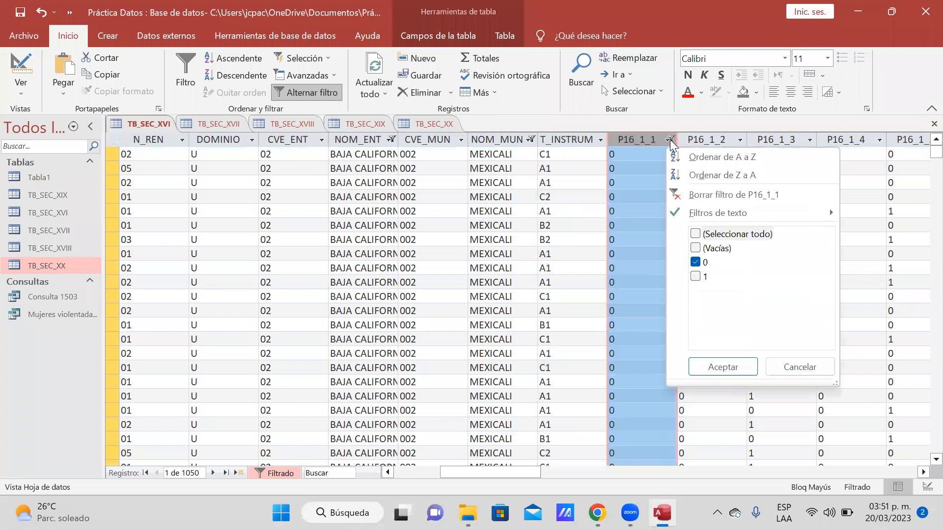
click(698, 277)
click(698, 263)
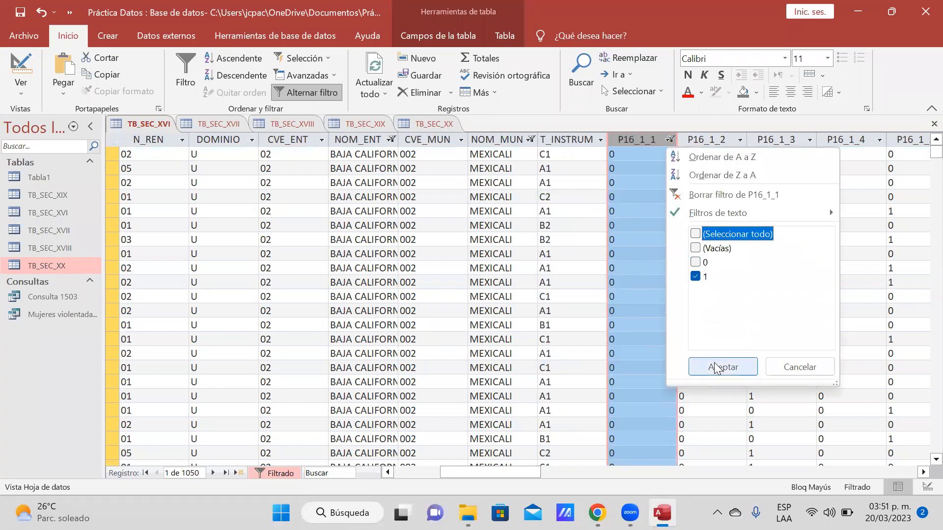
click(717, 365)
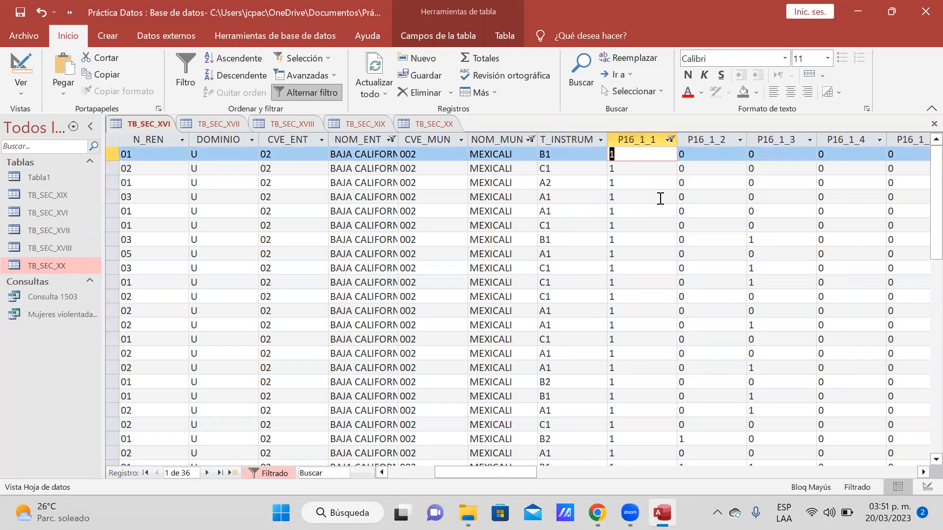
Examine P16_1_1's filter options and highlight the P16_1_2 and P16_1_1 columns in turn
click(671, 139)
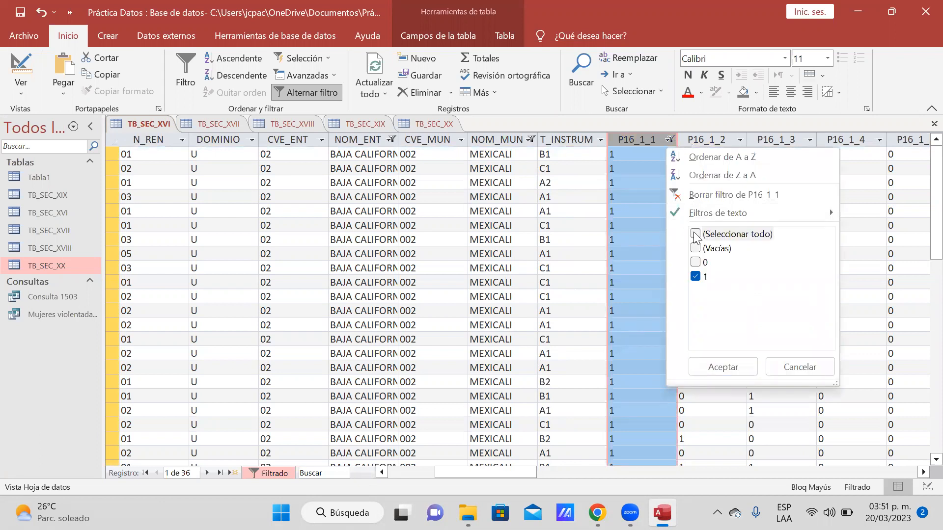
click(706, 120)
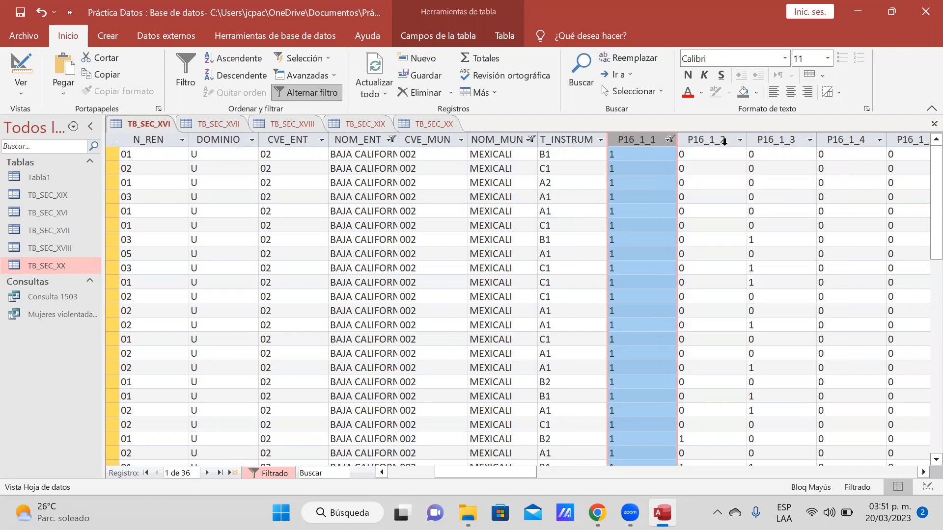
click(723, 142)
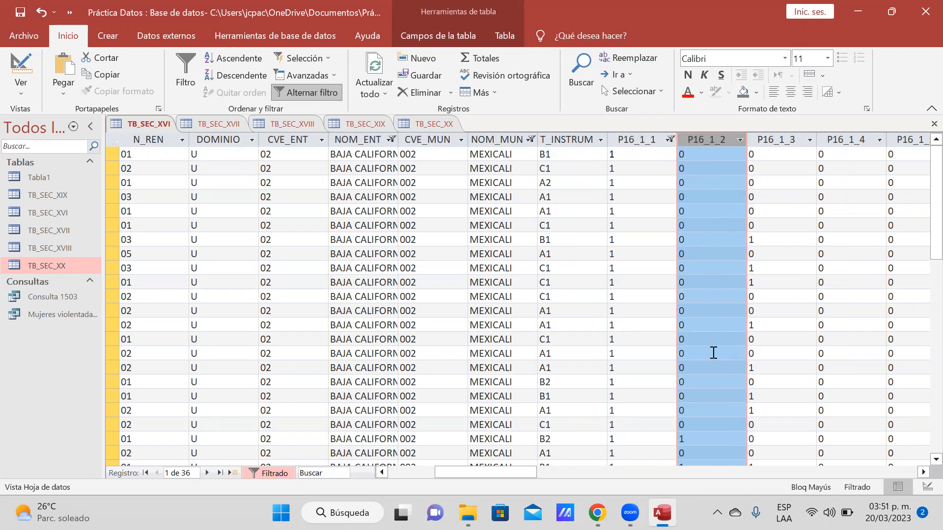
click(640, 138)
click(641, 141)
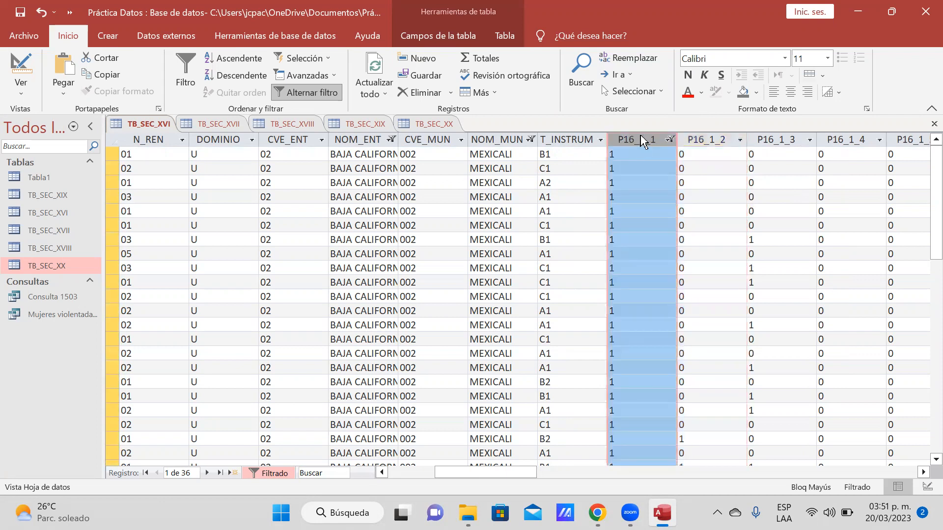
Reselect all values in the P16_1_1 filter so the column is unfiltered
click(671, 139)
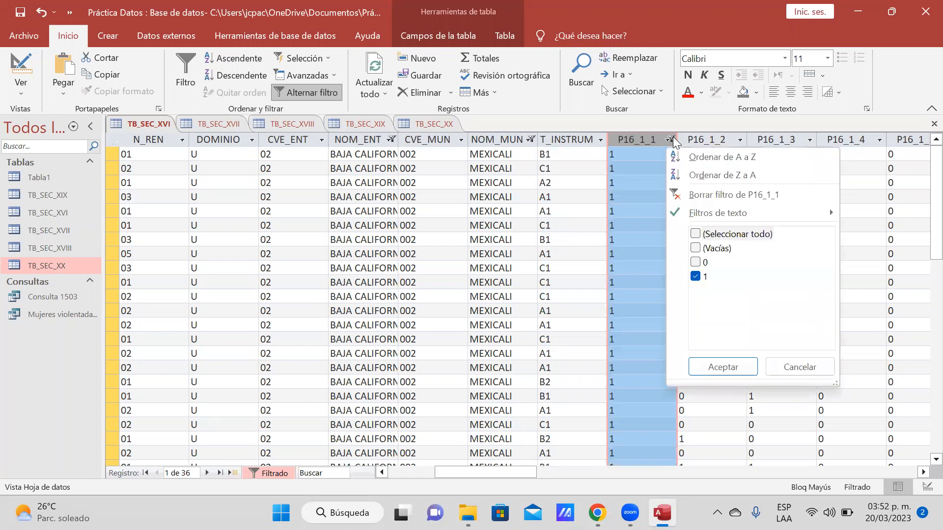
click(697, 234)
click(720, 366)
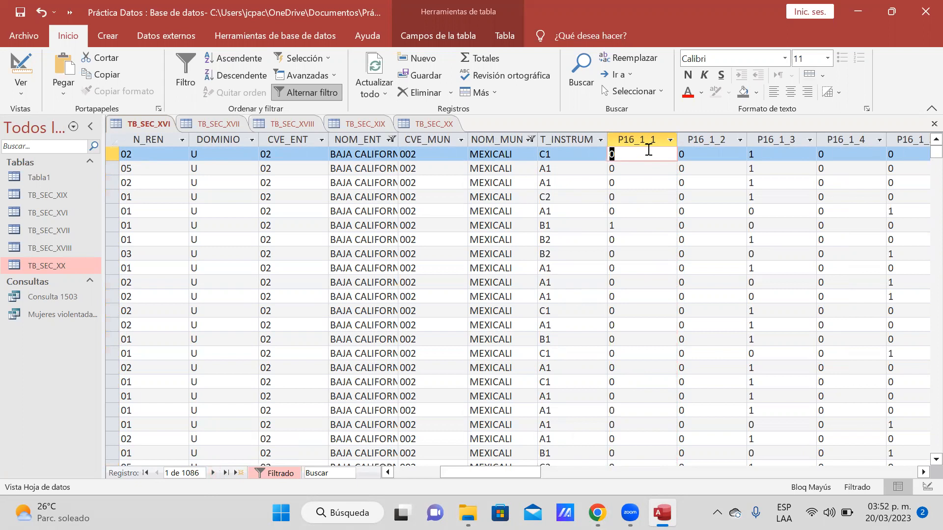
Select the P16_1_2 column, switch to the PDF in Chrome and highlight its description "vecinas?" at 150% zoom
click(718, 142)
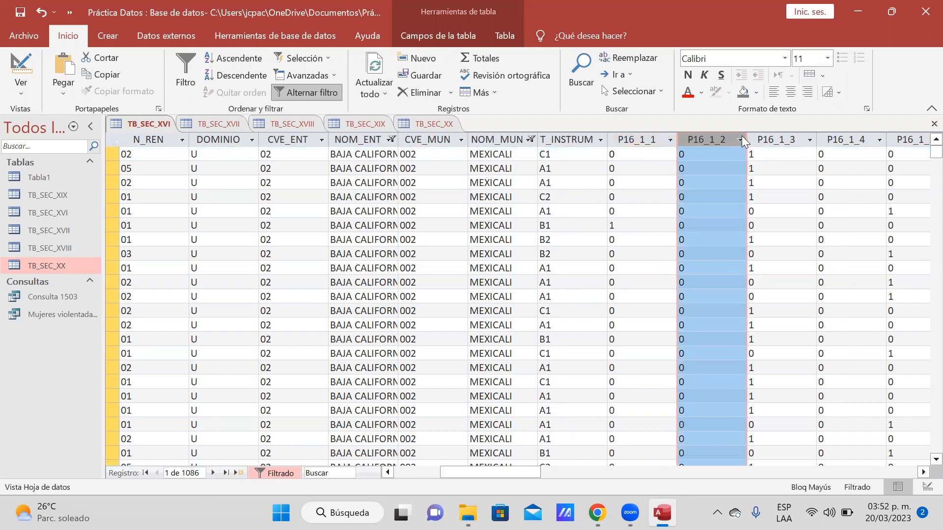
click(597, 513)
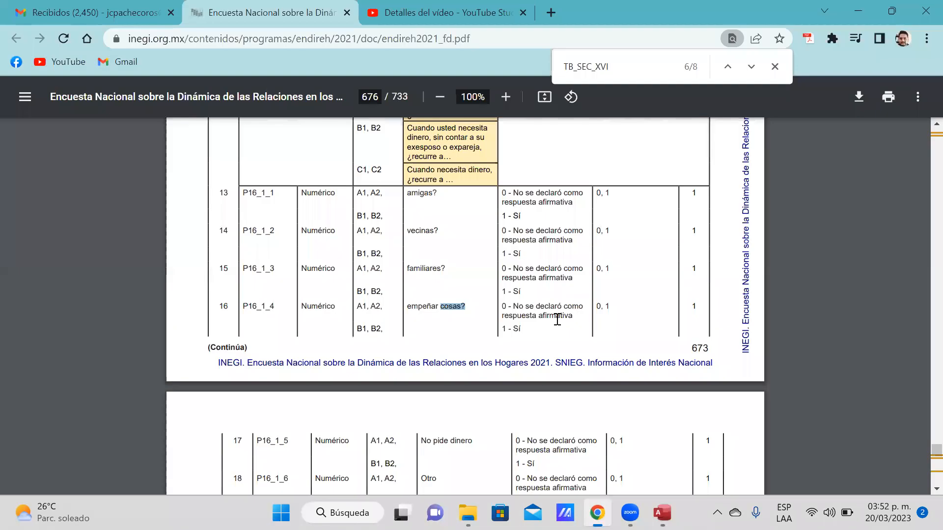
drag(439, 231, 406, 231)
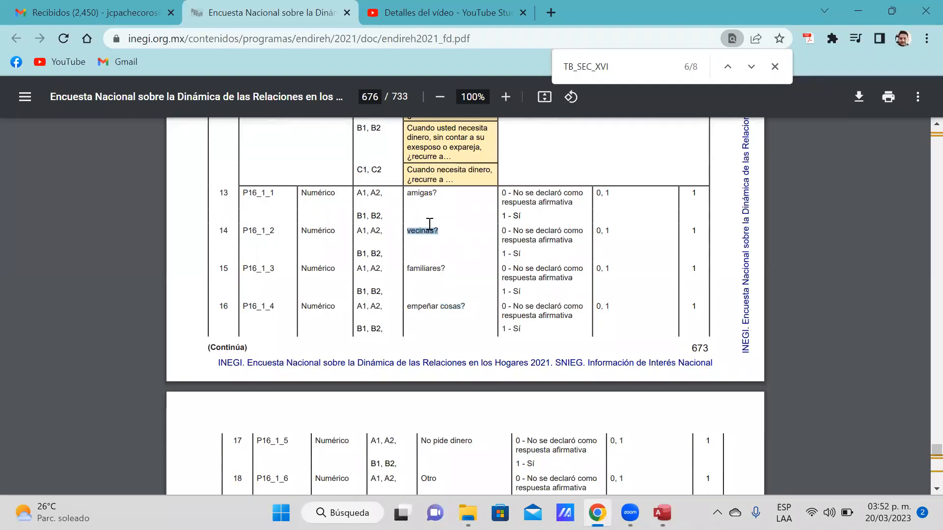
click(506, 98)
click(506, 98)
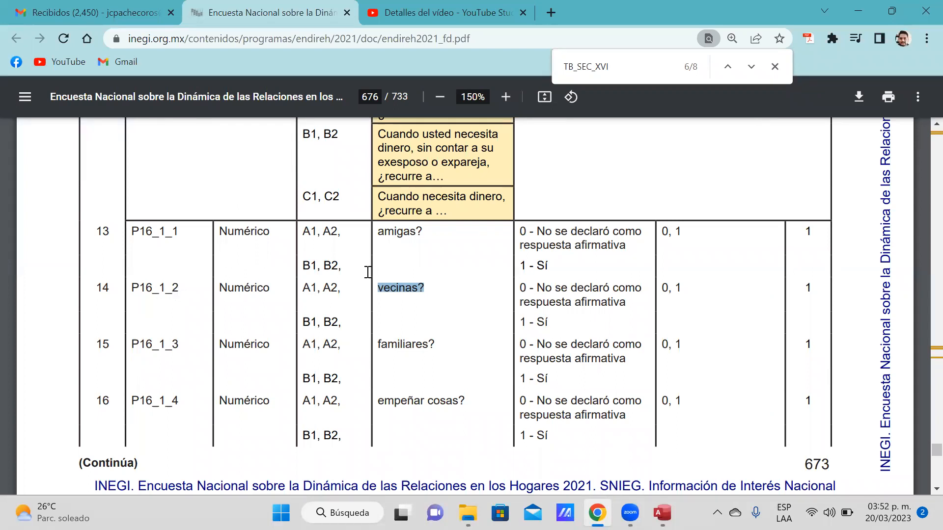
Switch back to Access and filter the P16_1_2 column to show only records with value 1
key(alt+Tab)
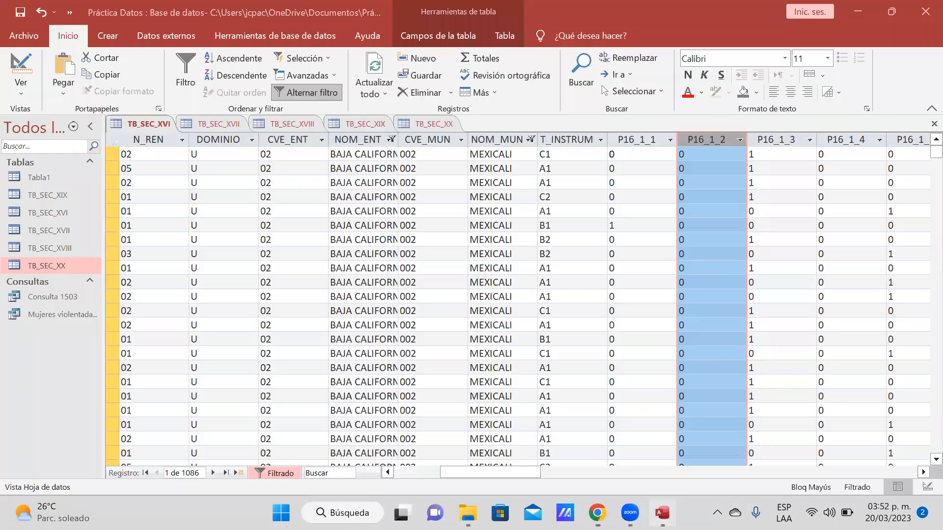
click(739, 142)
click(765, 234)
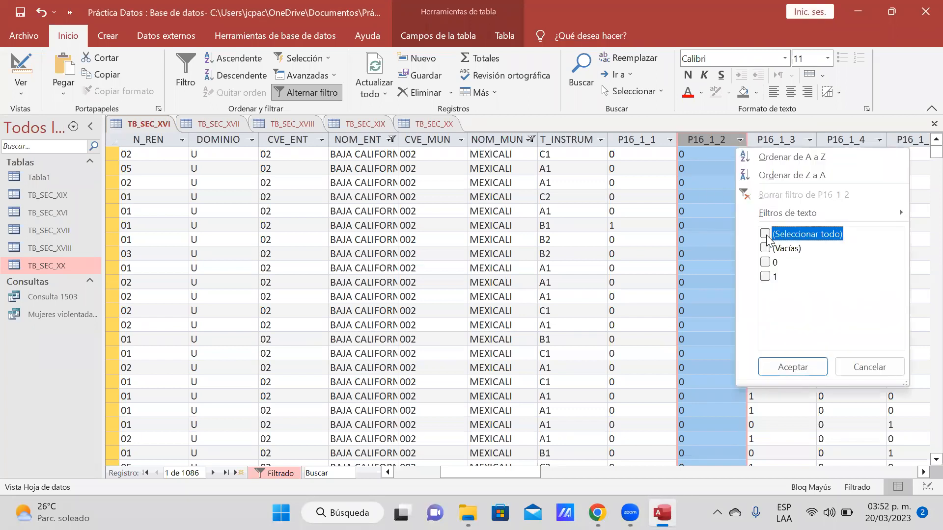
click(765, 276)
click(773, 369)
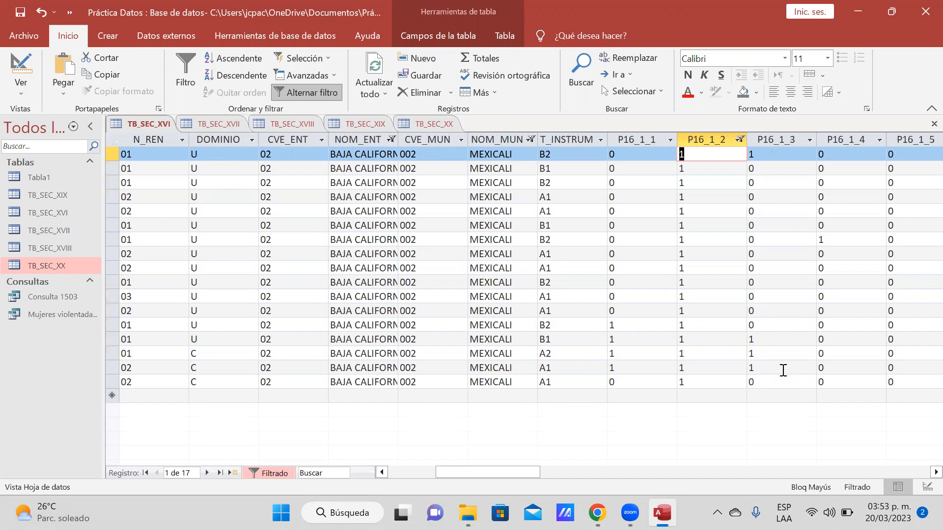
Reselect all values in the P16_1_2 filter so the column is unfiltered
click(740, 139)
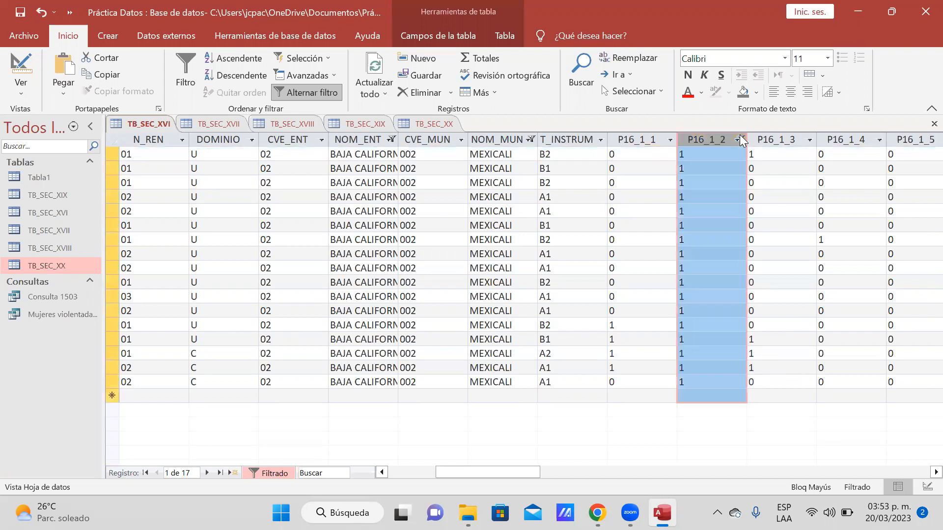
click(769, 234)
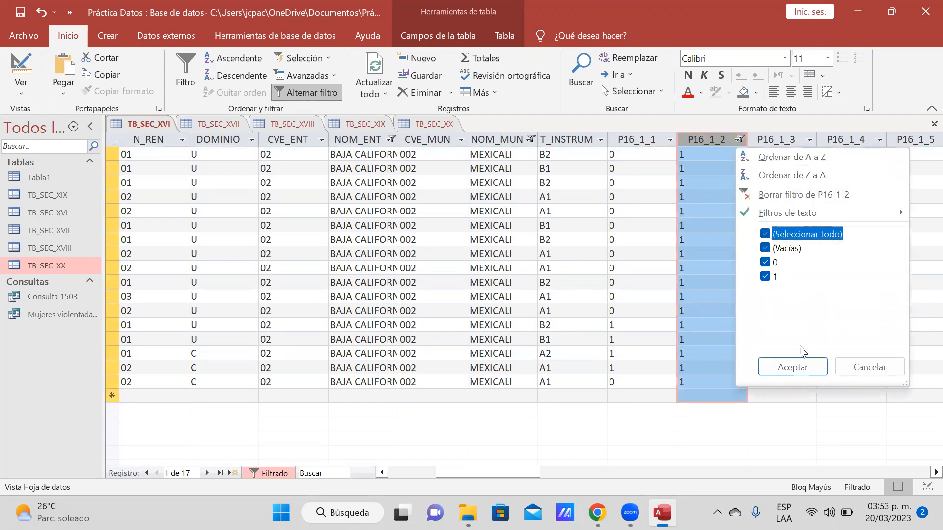
click(799, 368)
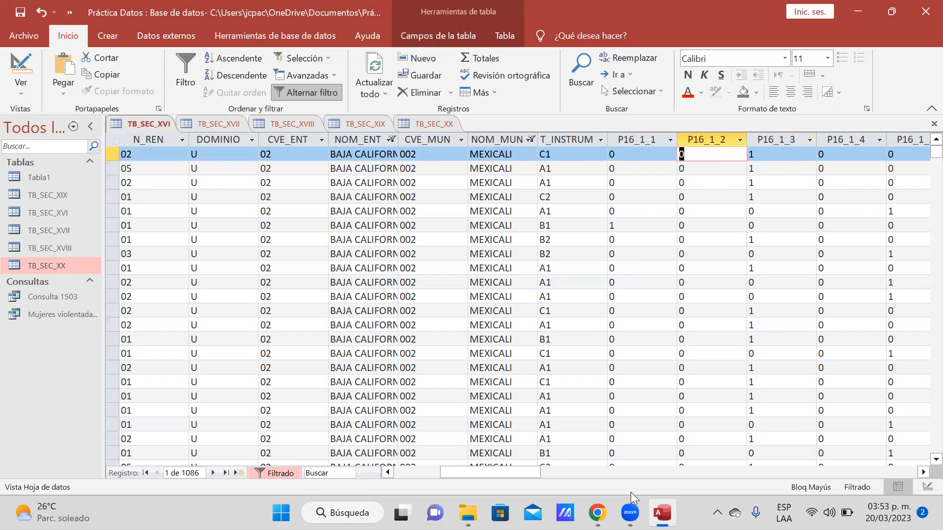
Switch to the structure PDF in Chrome and highlight the P16_1_3 description "familiares?"
click(597, 513)
drag(437, 344, 377, 353)
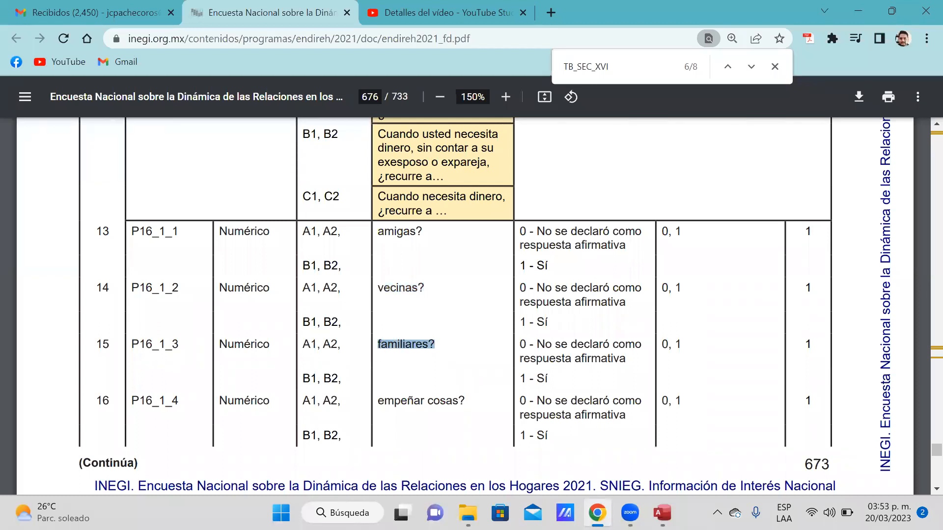
mouse_move(629, 512)
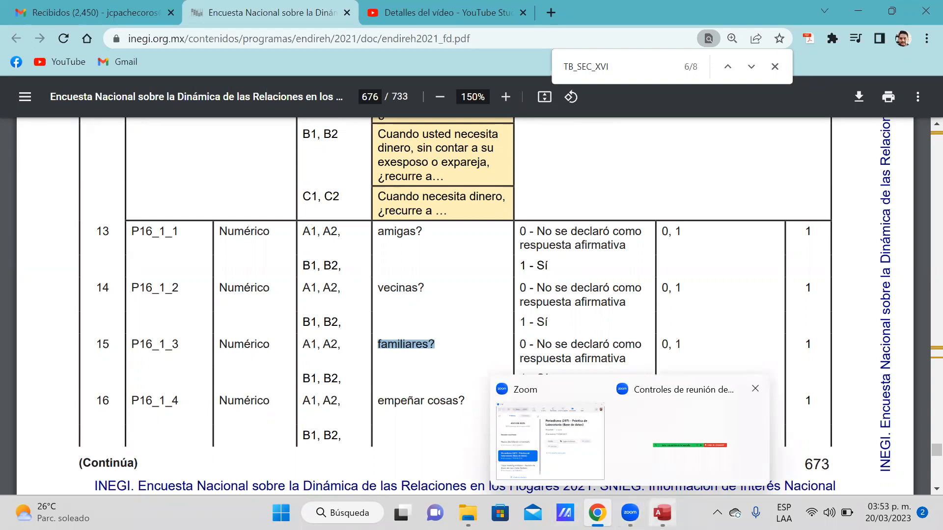
Switch back to Access and filter the P16_1_2 column again to show only records with value 1
click(662, 513)
click(739, 140)
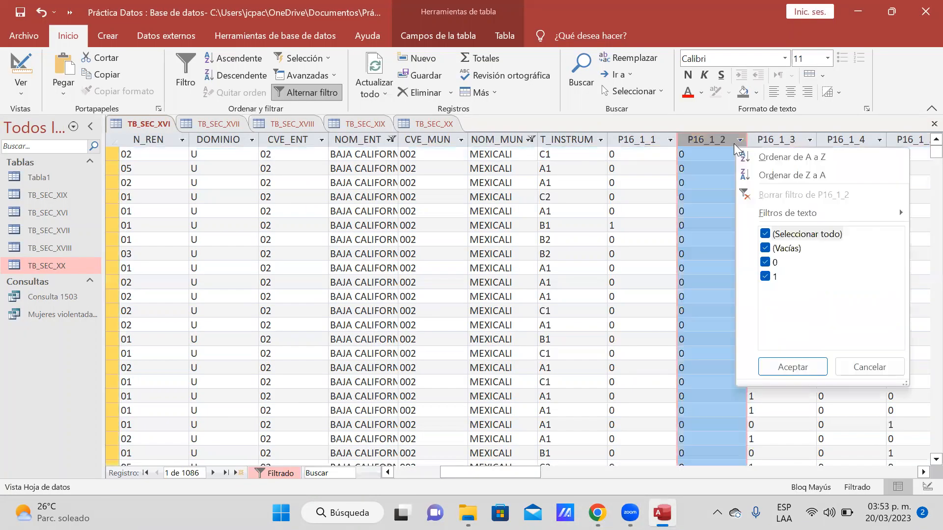
click(765, 233)
click(765, 276)
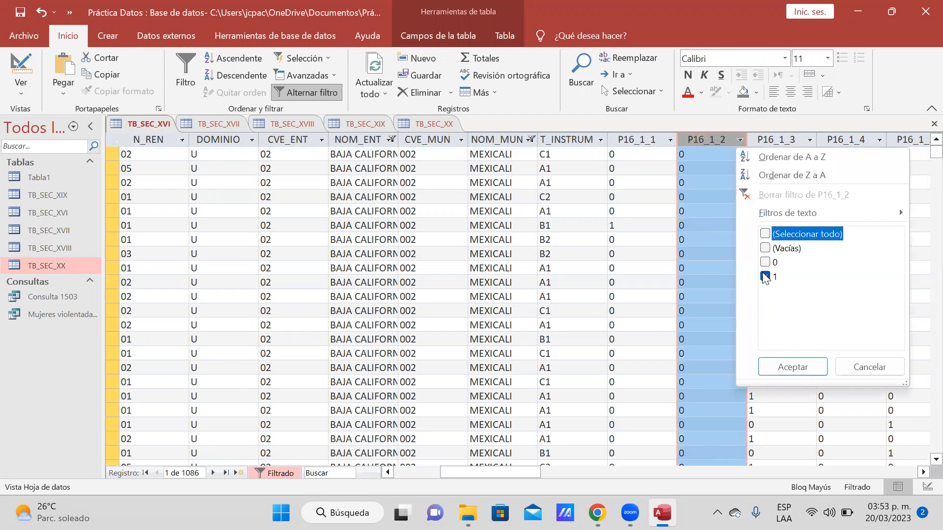
click(784, 367)
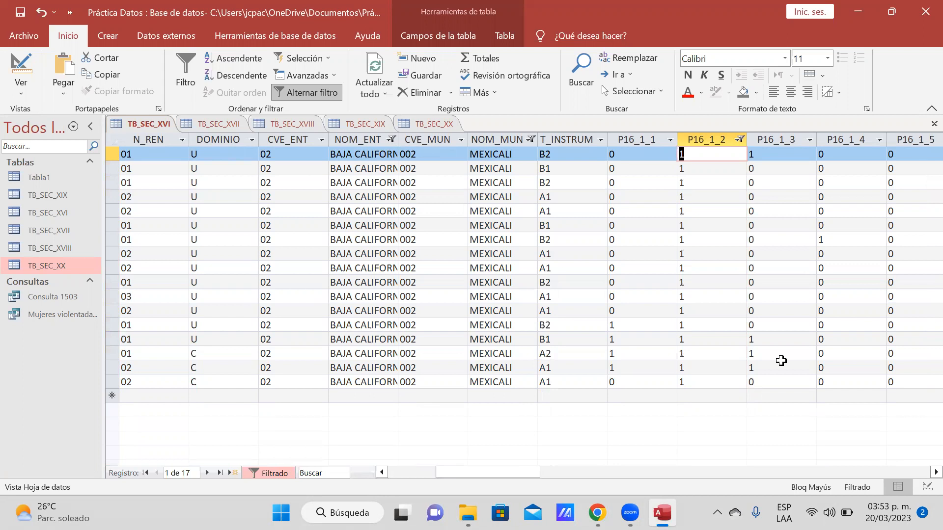
Remove the repeated P16_1_2 filter by reselecting all of its values
click(740, 140)
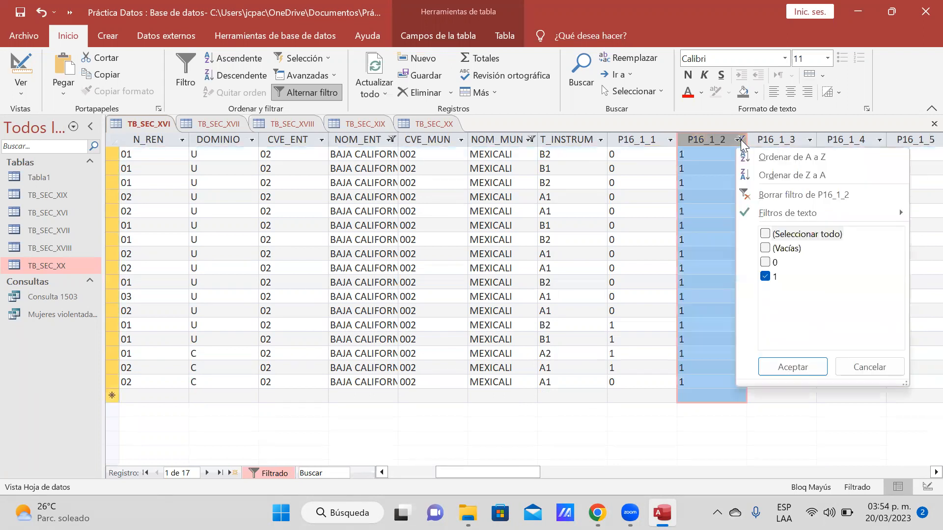
click(777, 234)
click(781, 368)
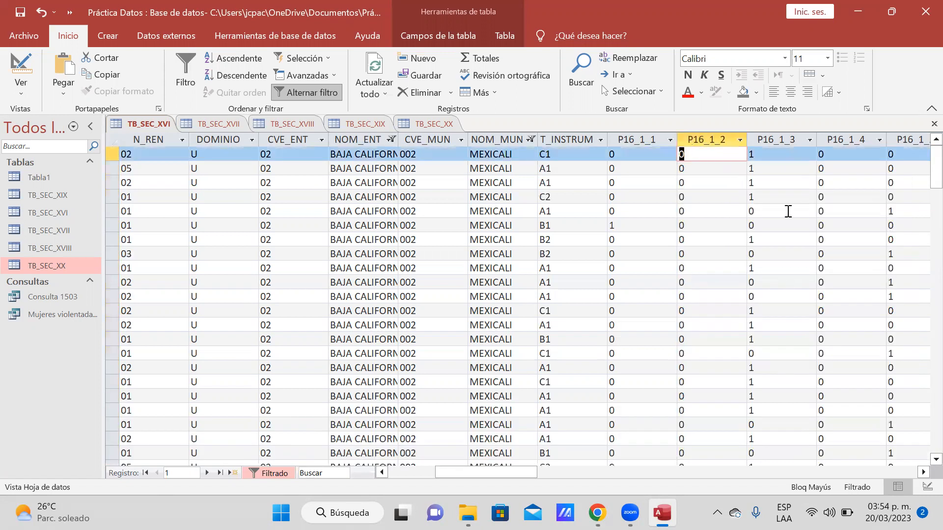
Filter the P16_1_3 column to show only records with value 1
click(775, 142)
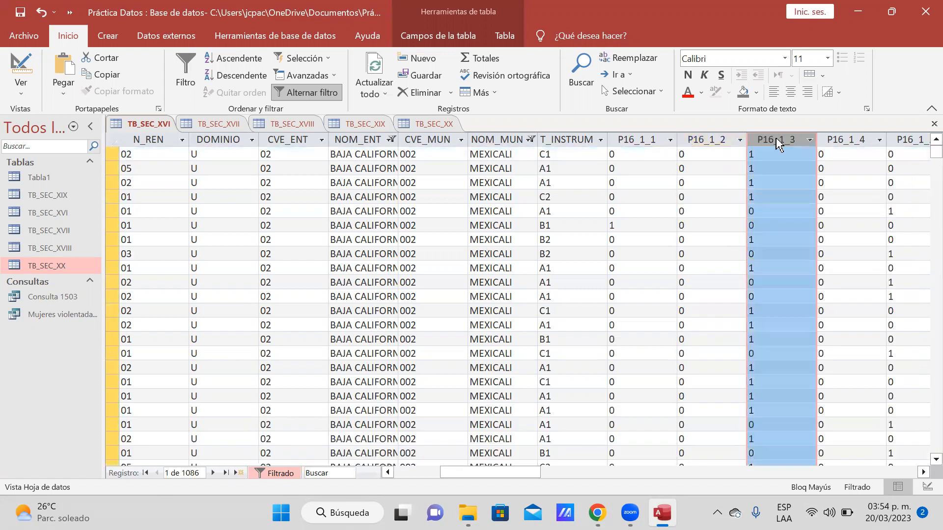
click(810, 142)
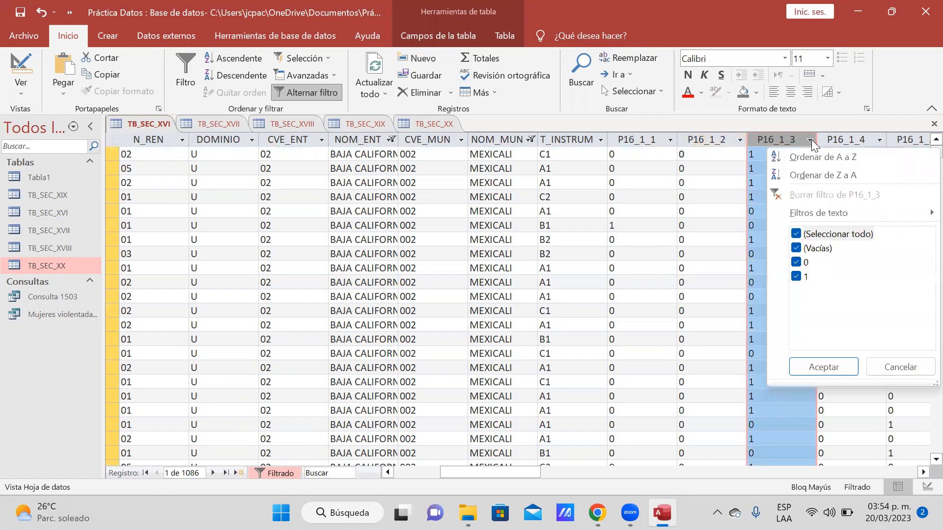
click(796, 234)
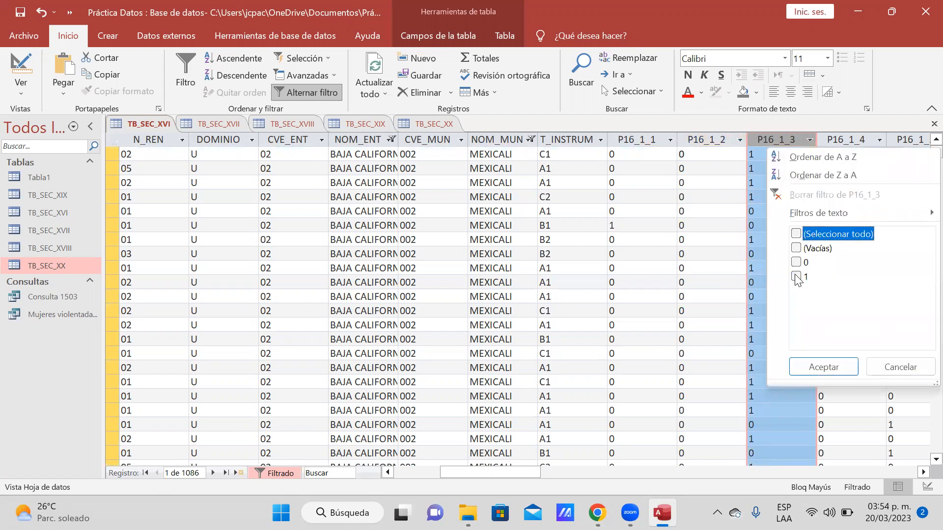
click(796, 277)
click(825, 368)
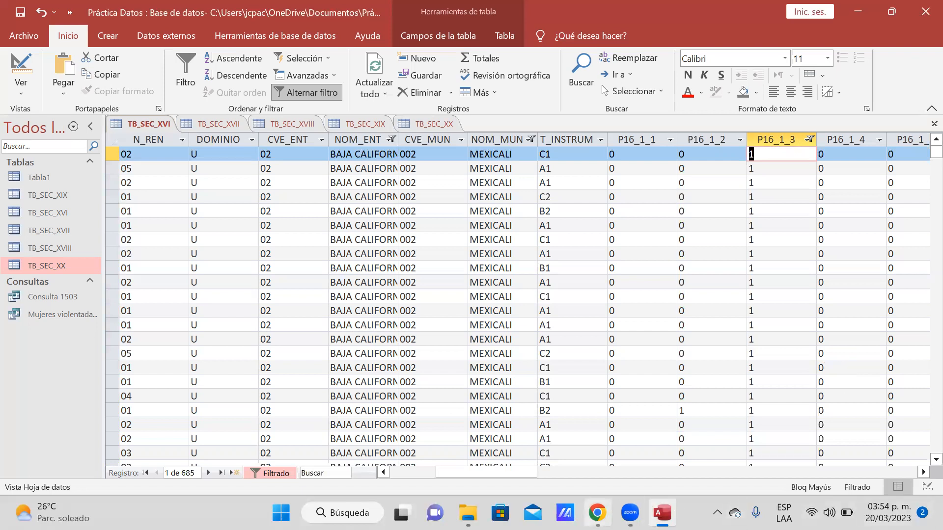
Switch to the structure PDF in Chrome and highlight the P16_1_4 description "empeñar cosas?"
click(597, 513)
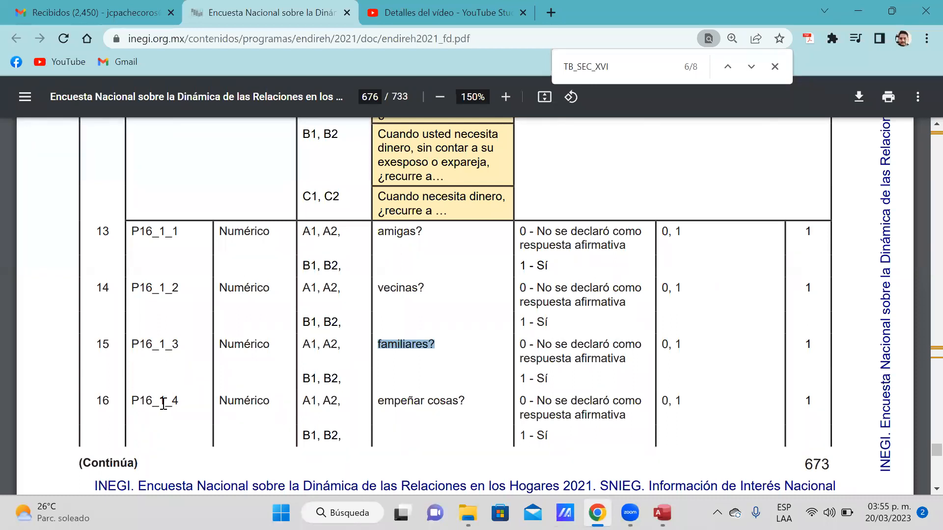
drag(474, 398, 385, 395)
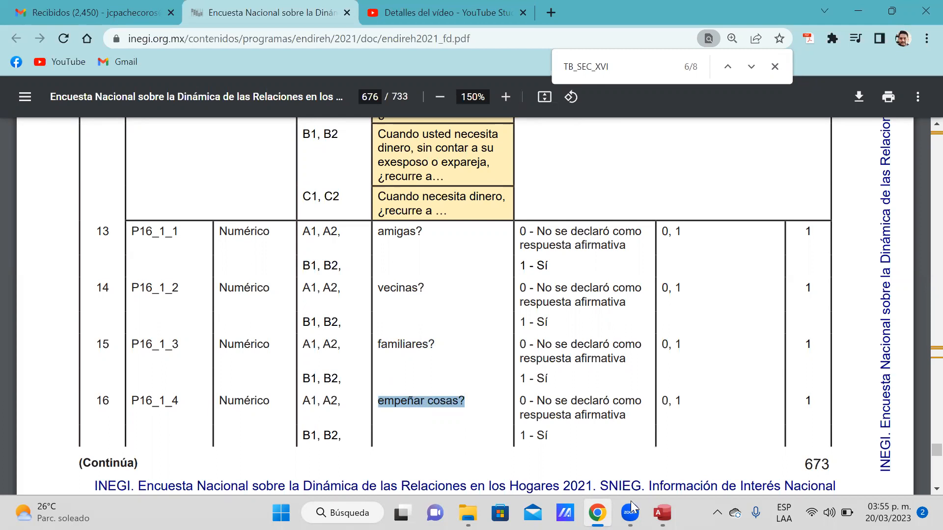
Back in Access, reselect all values in the P16_1_3 filter and highlight the P16_1_3 and P16_1_2 columns in turn
click(662, 513)
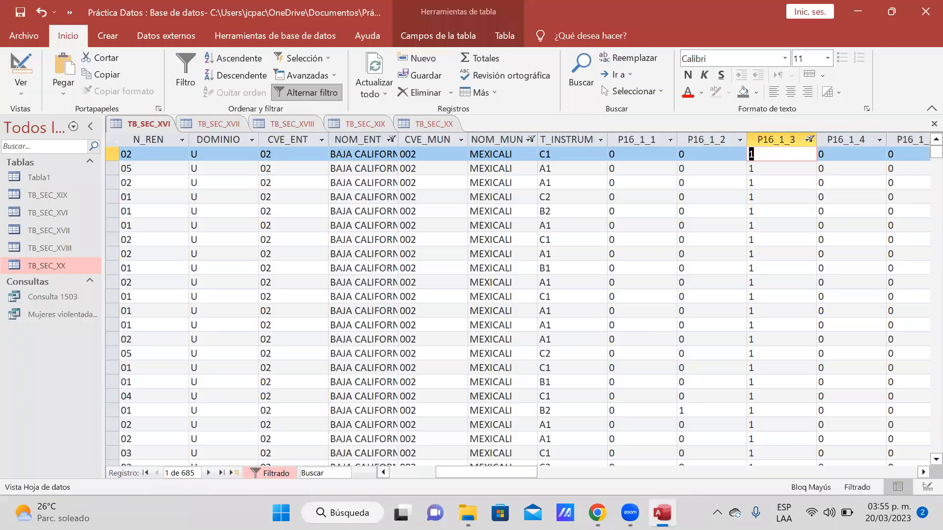
click(808, 140)
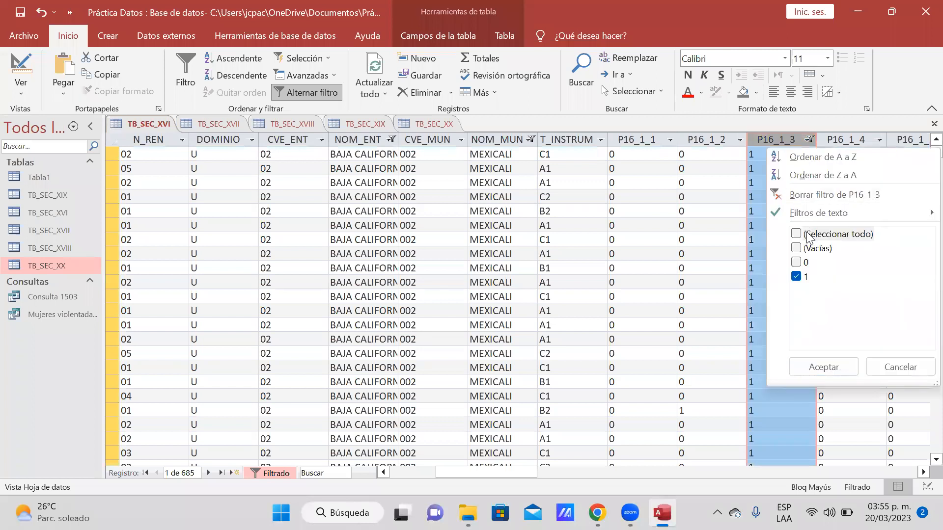
click(808, 234)
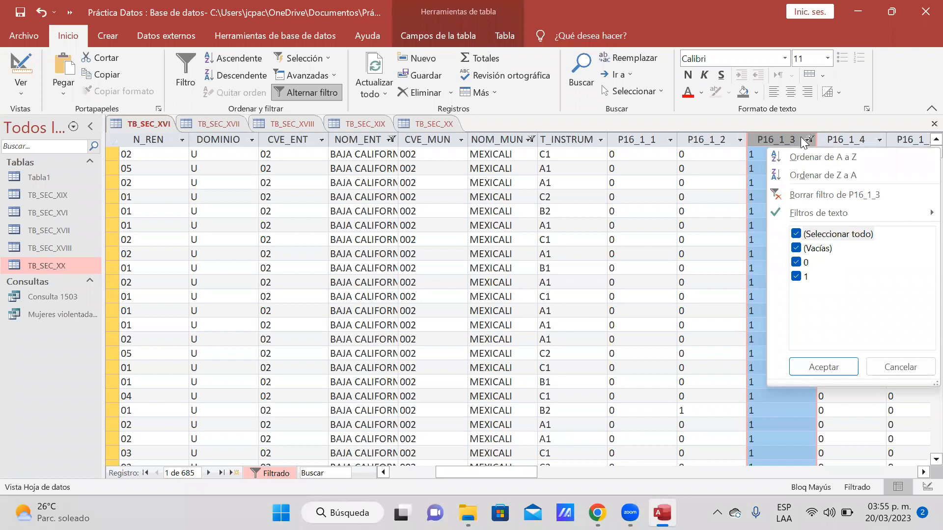
click(809, 364)
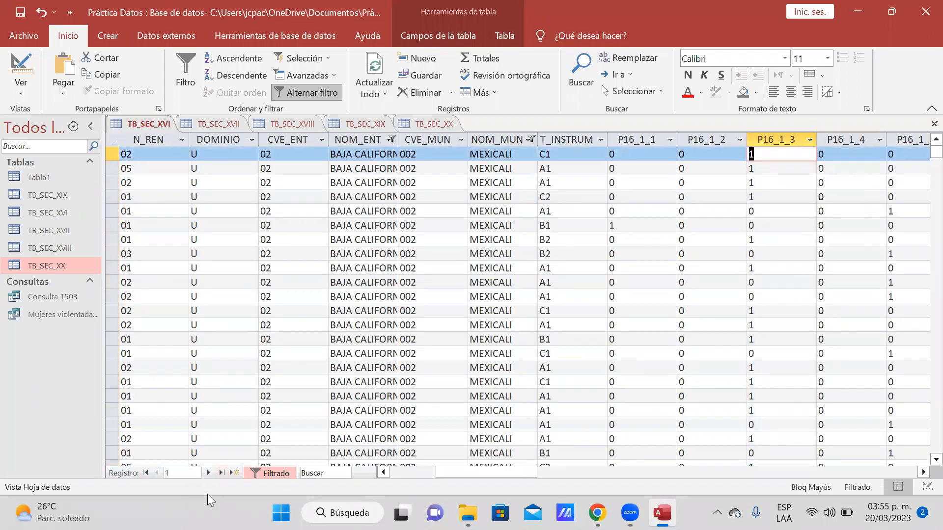
click(766, 140)
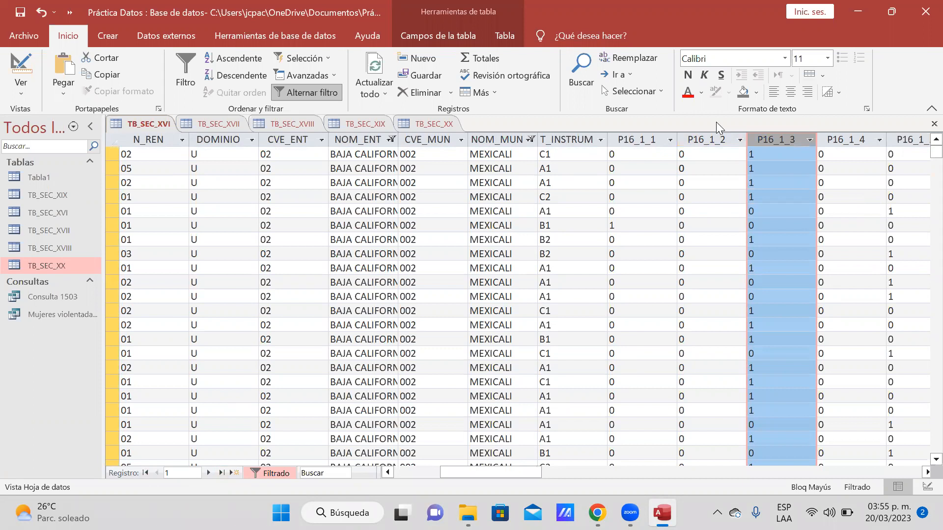
click(716, 139)
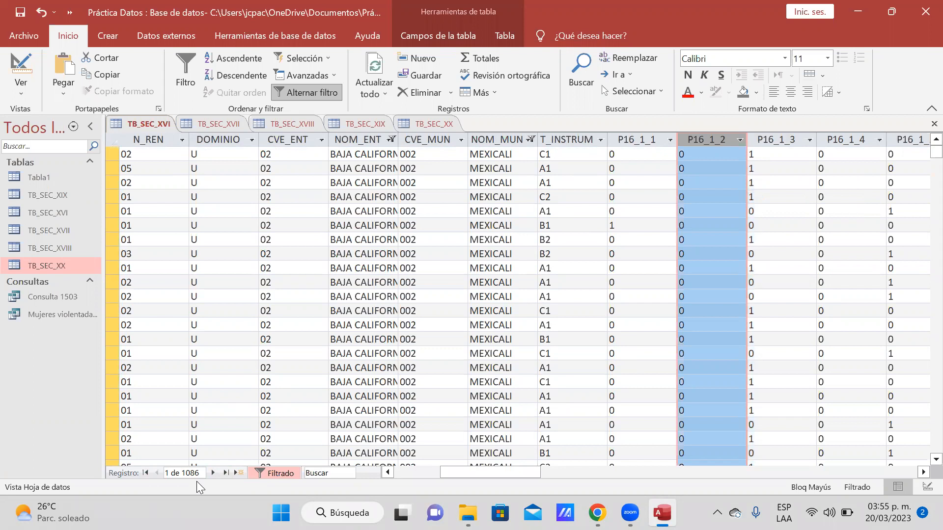
Filter the P16_1_4 column to show only records with value 1
click(879, 141)
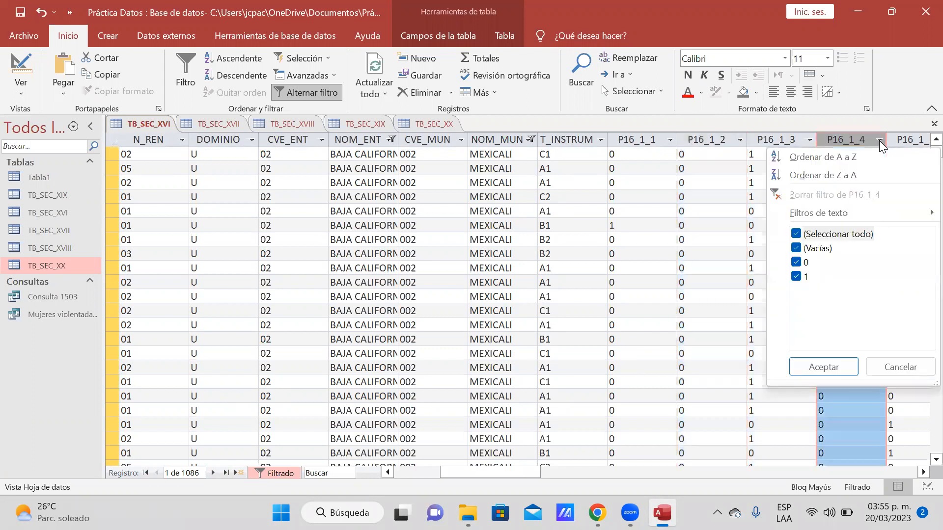
click(800, 234)
click(796, 276)
click(824, 367)
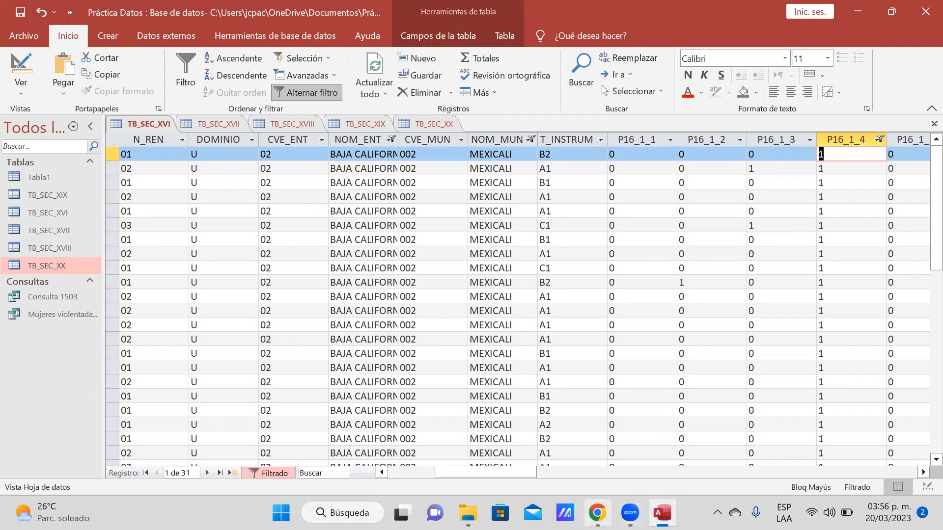
Switch to the structure PDF in Chrome, find field P16_1_5 and highlight its description "No pide dinero"
click(597, 513)
scroll(491, 374, down, 2)
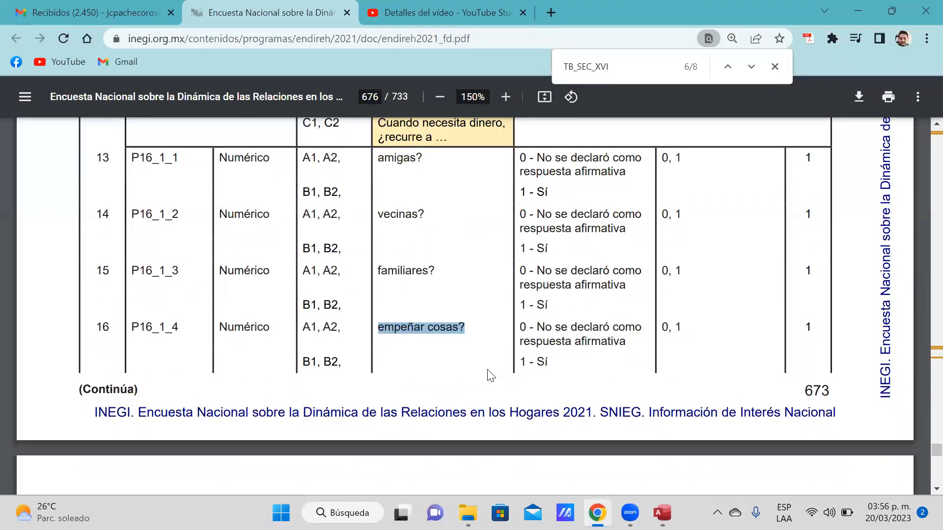
scroll(491, 375, down, 2)
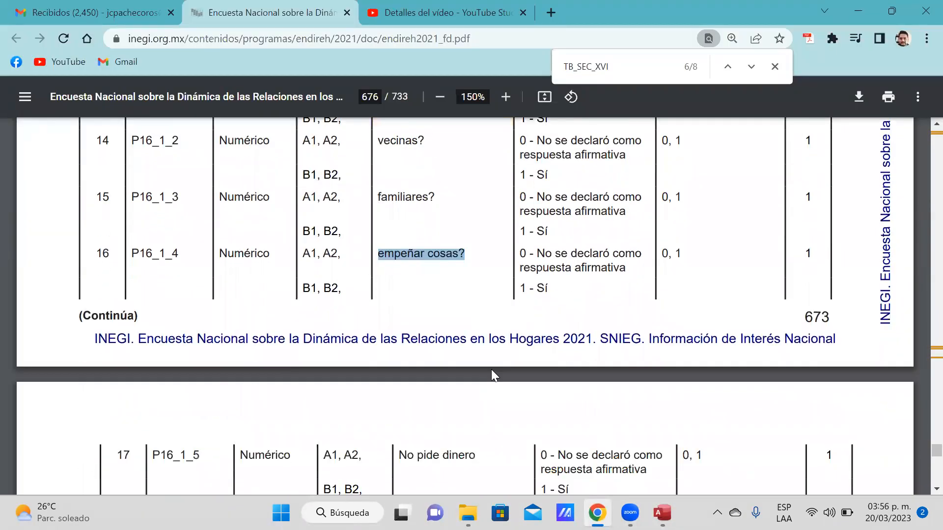
scroll(492, 370, down, 2)
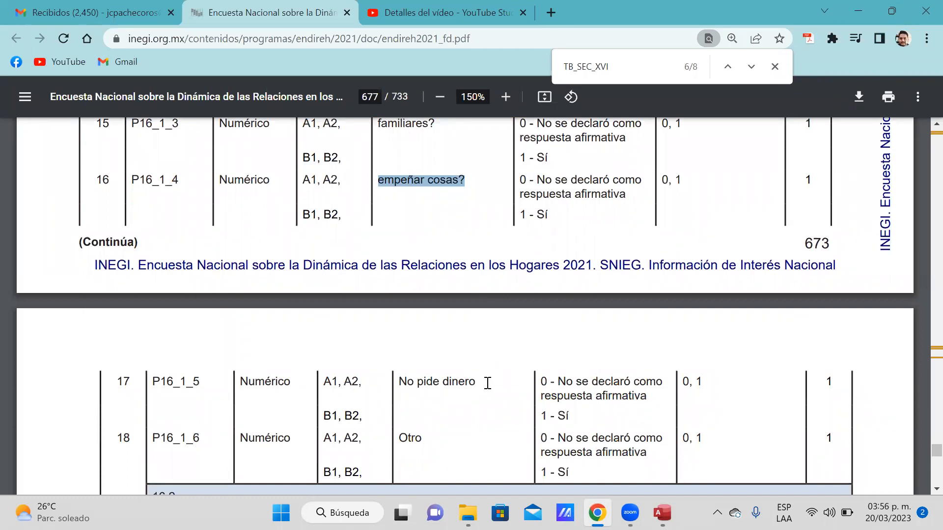
scroll(491, 364, down, 2)
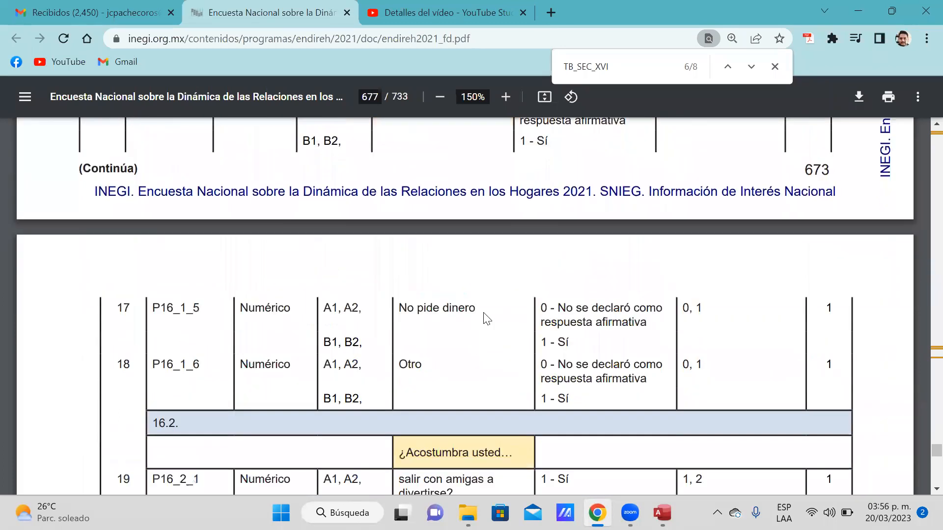
drag(477, 304, 401, 304)
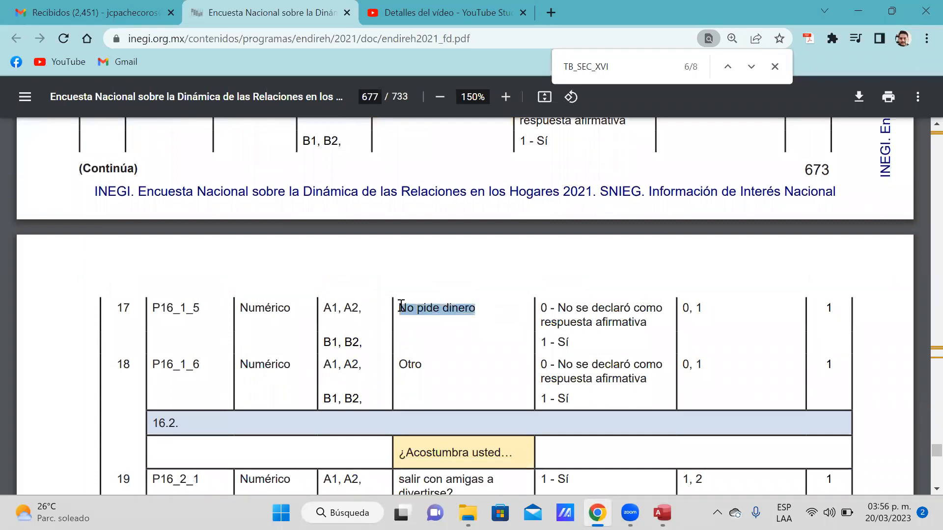
Switch back to Access and reselect all values in the P16_1_4 filter so the column is unfiltered
key(alt+Tab)
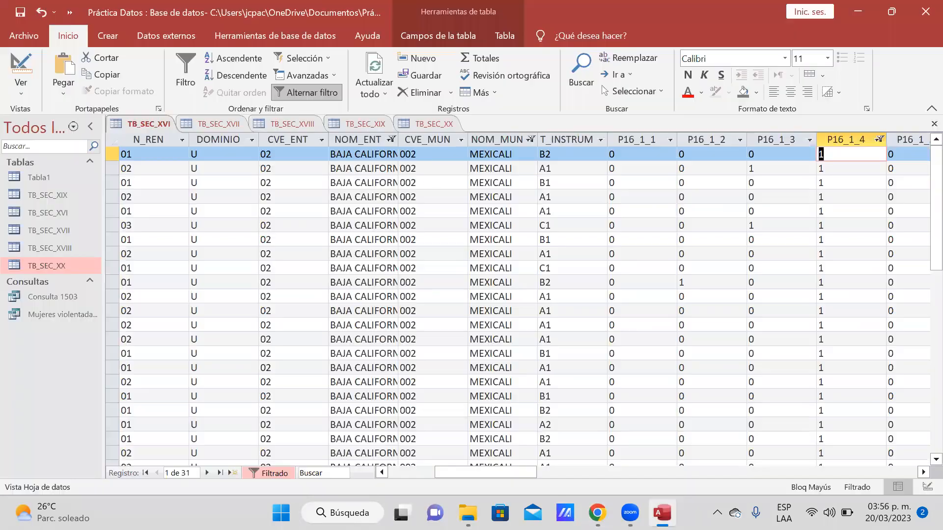
click(880, 137)
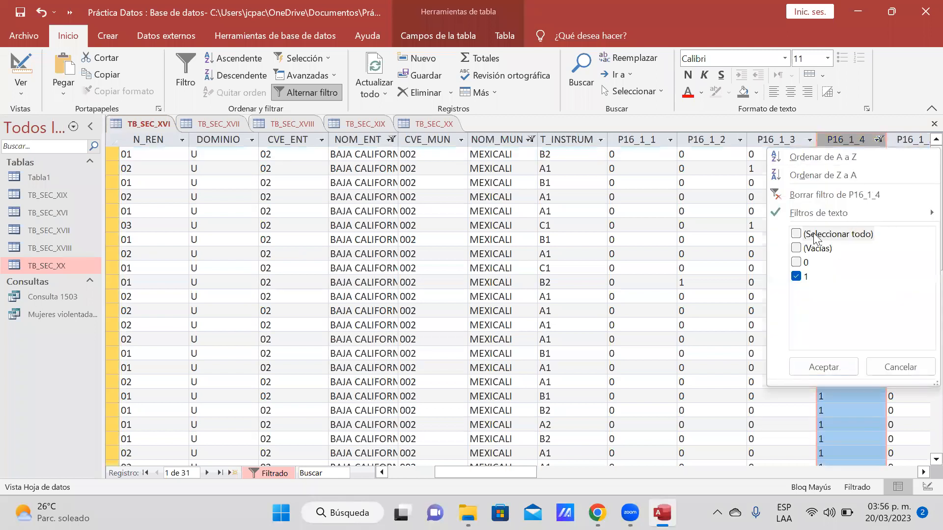
click(830, 368)
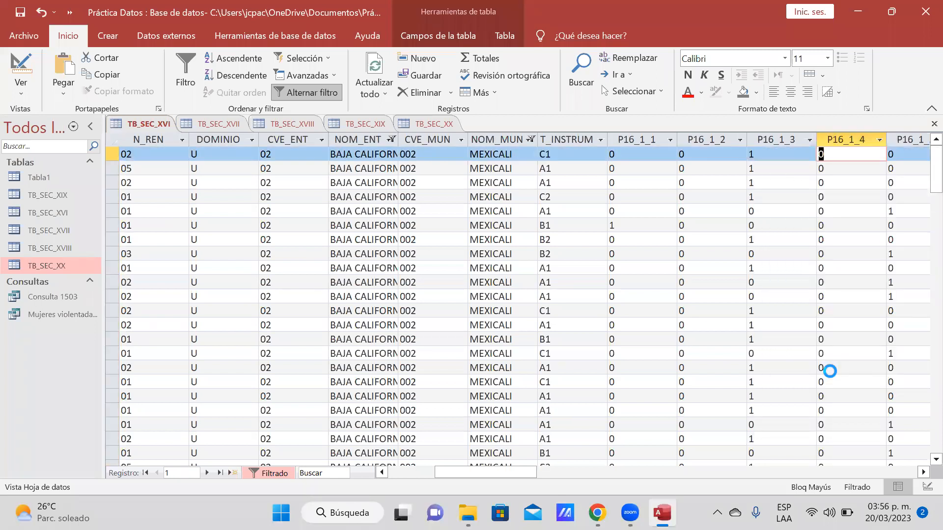
Filter the P16_1_5 column to show only records with value 1
drag(501, 476, 717, 120)
click(738, 139)
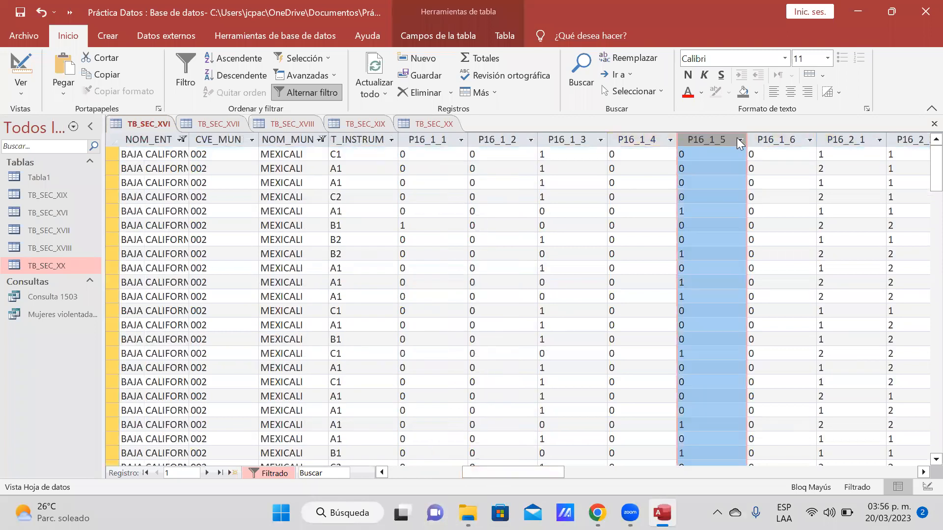
click(765, 235)
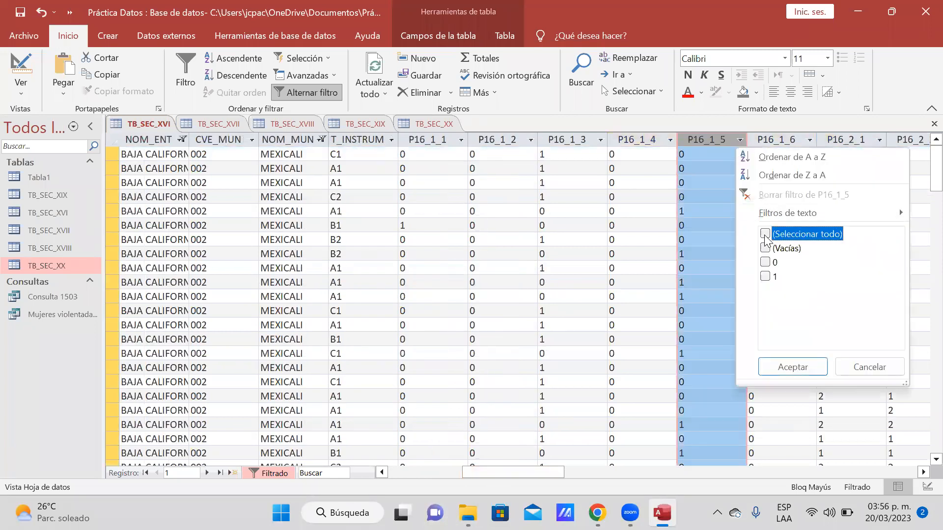
click(765, 277)
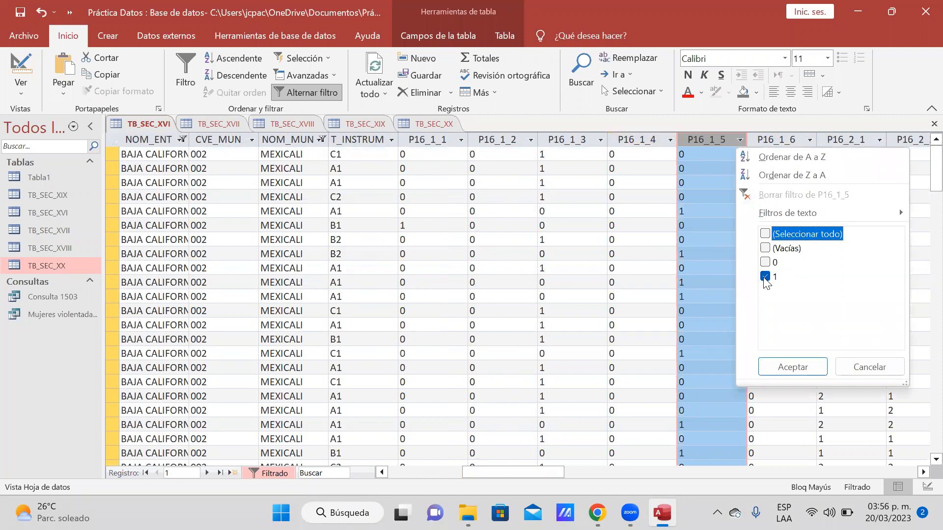
click(769, 366)
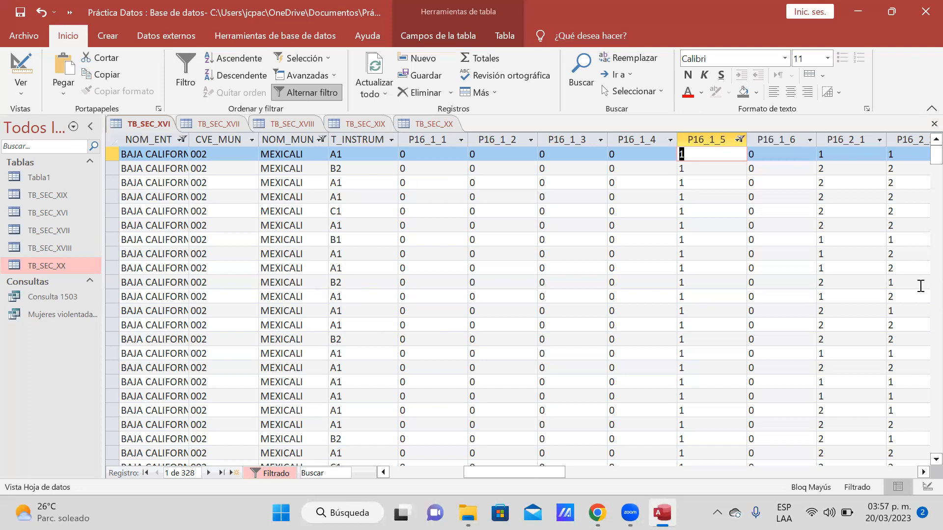
Highlight the P16_1_1, P16_1_2 and P16_1_3 columns in turn, and check the filter values available for P16_1_1 without changing them
click(411, 140)
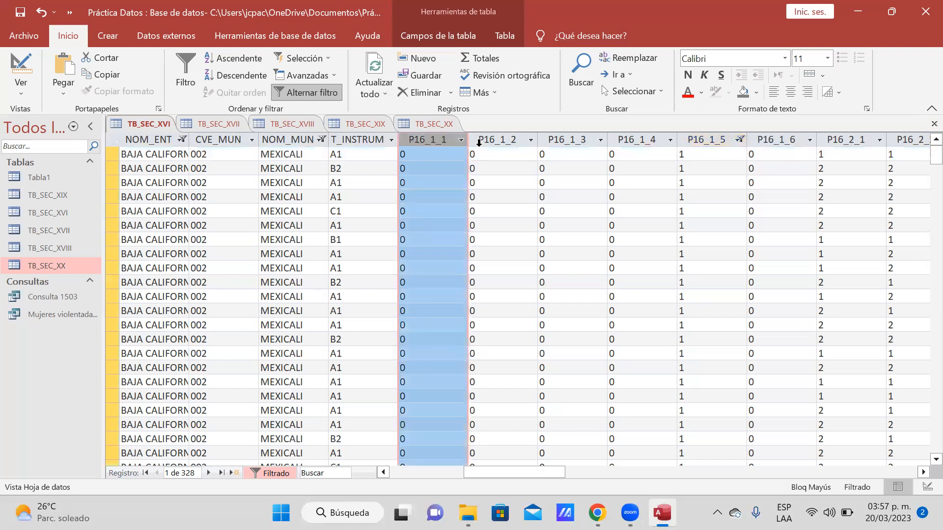
click(498, 140)
click(564, 139)
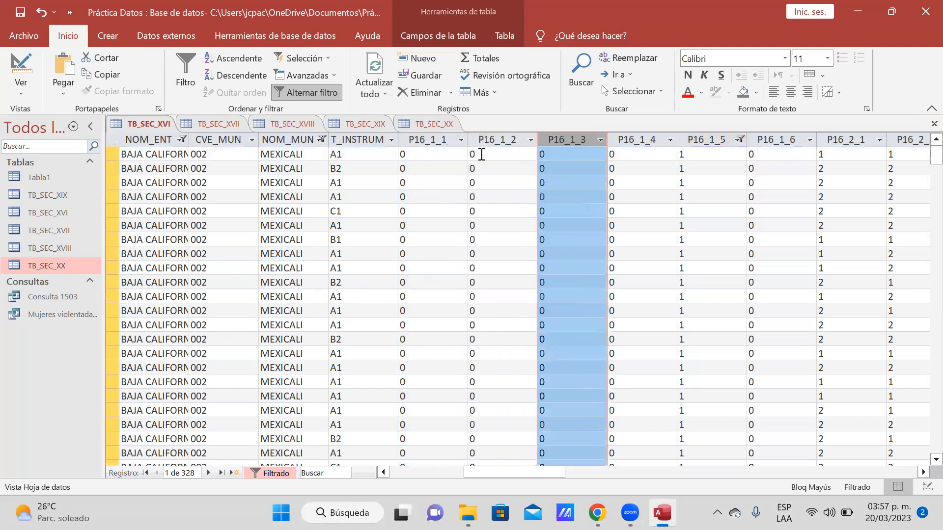
click(457, 140)
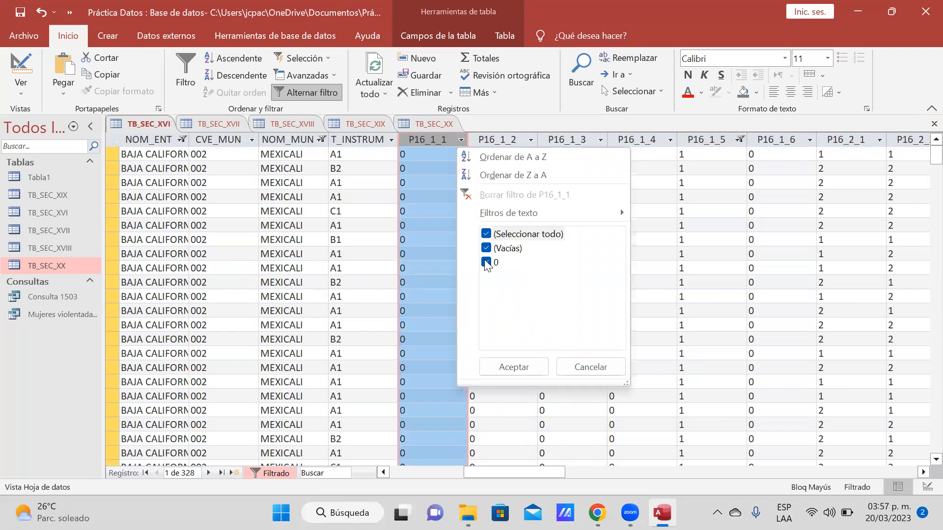
click(502, 118)
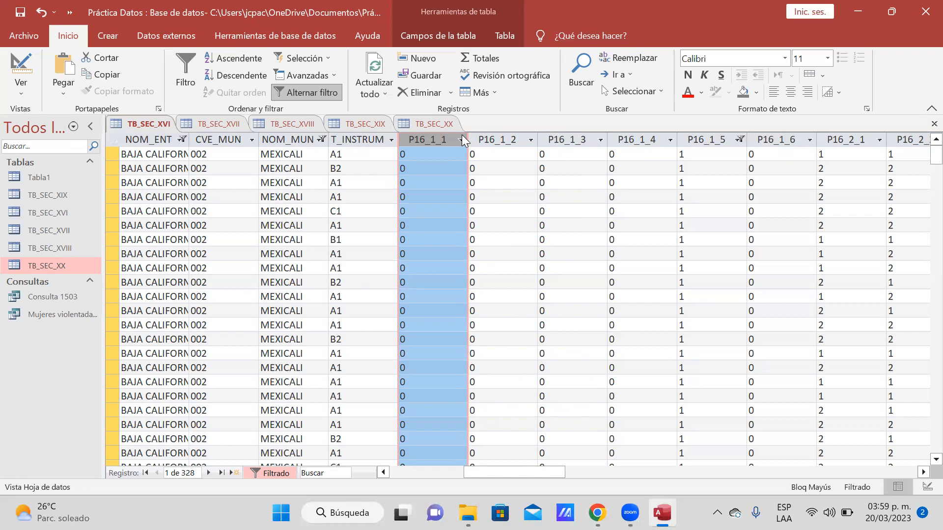
Switch to the structure PDF in Chrome and, in section 16.2, highlight "¿Acostumbra usted…", "salir con amigas a divertirse?" and its field code P16_2_1
click(597, 512)
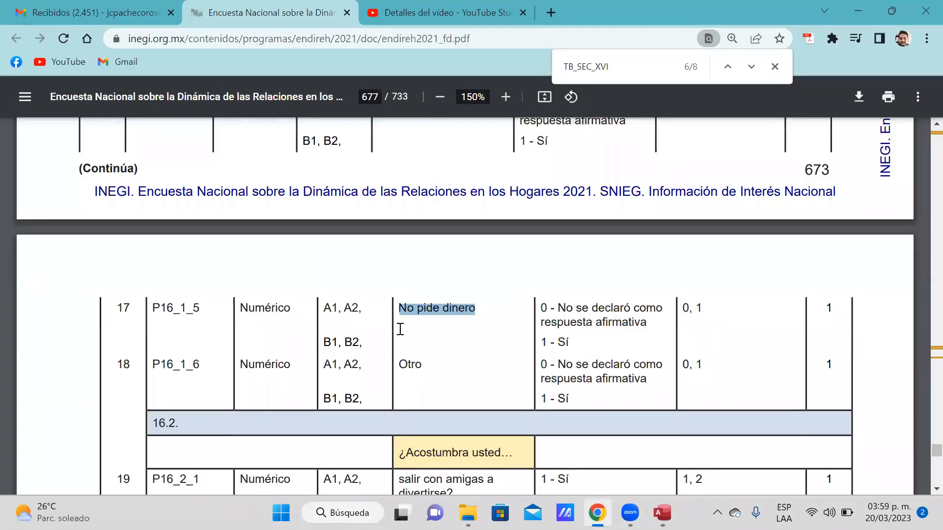
scroll(372, 331, down, 1)
scroll(371, 331, down, 2)
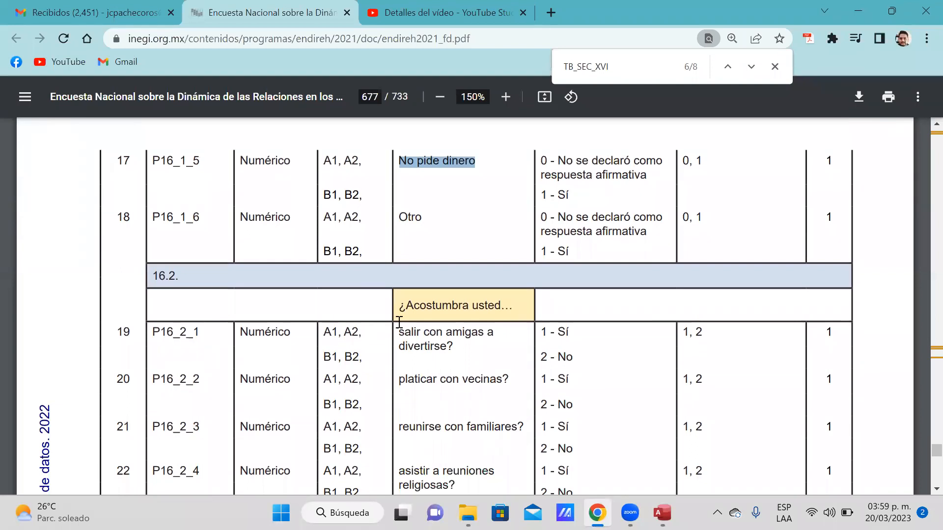
scroll(401, 322, down, 2)
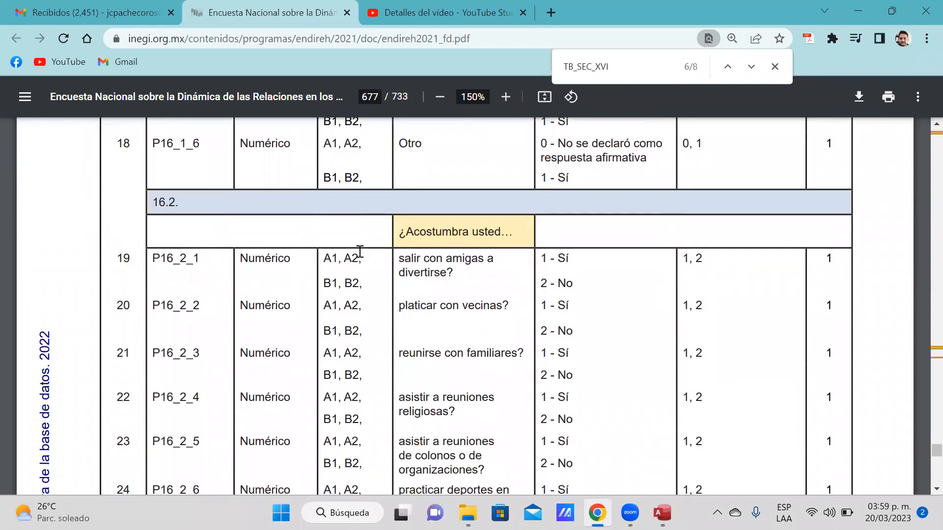
drag(160, 202, 181, 204)
drag(399, 233, 509, 234)
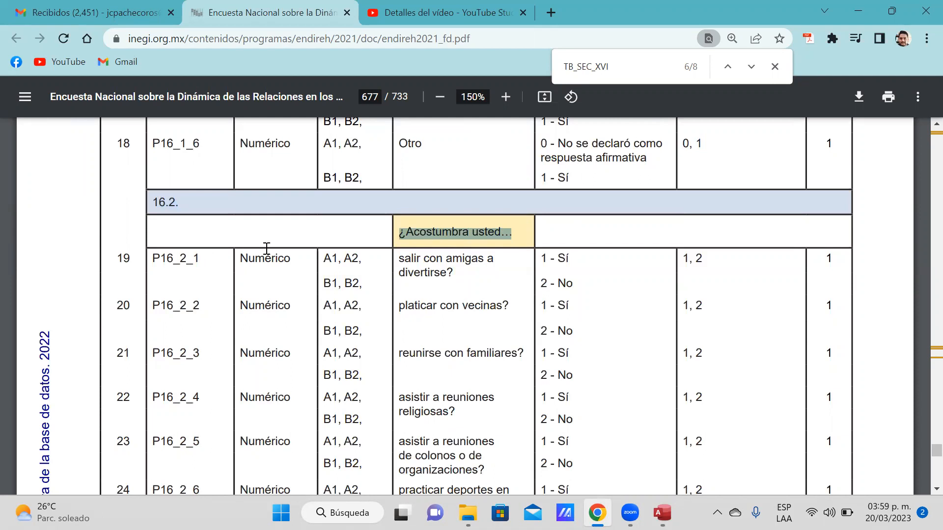
scroll(266, 248, down, 1)
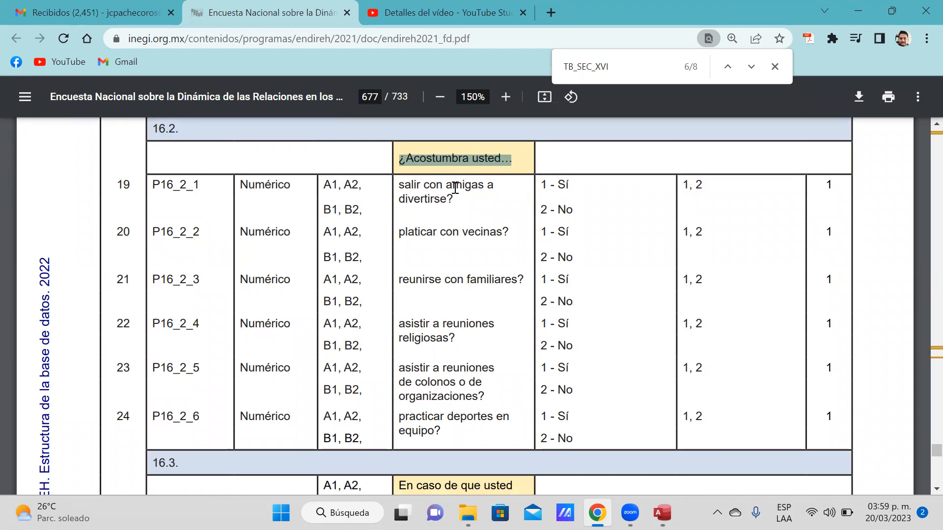
drag(453, 199, 403, 186)
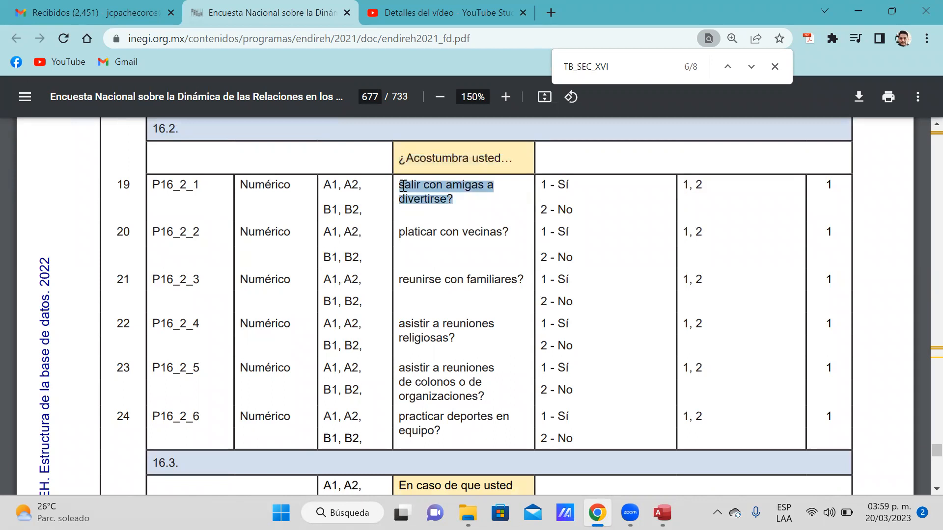
drag(209, 187, 153, 187)
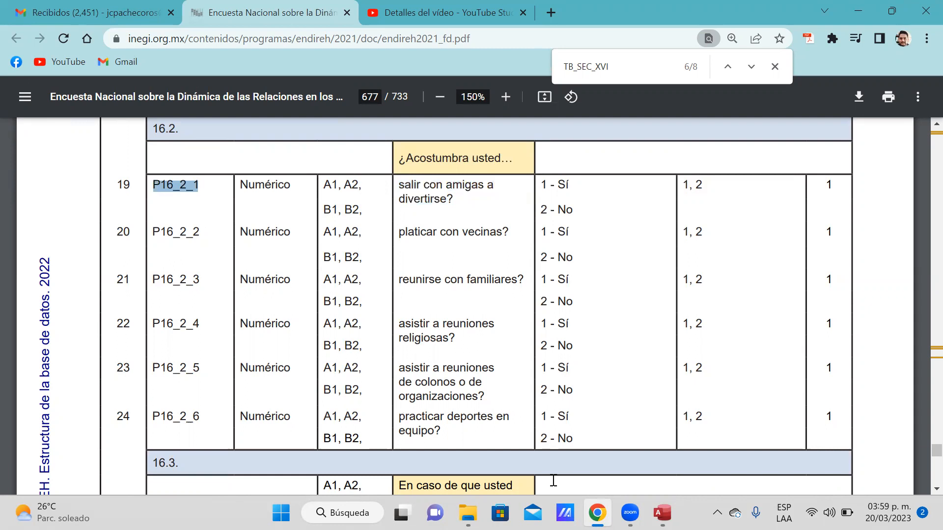
Switch back to Access and reselect all values in the P16_1_5 filter so the column is unfiltered
key(alt+Tab)
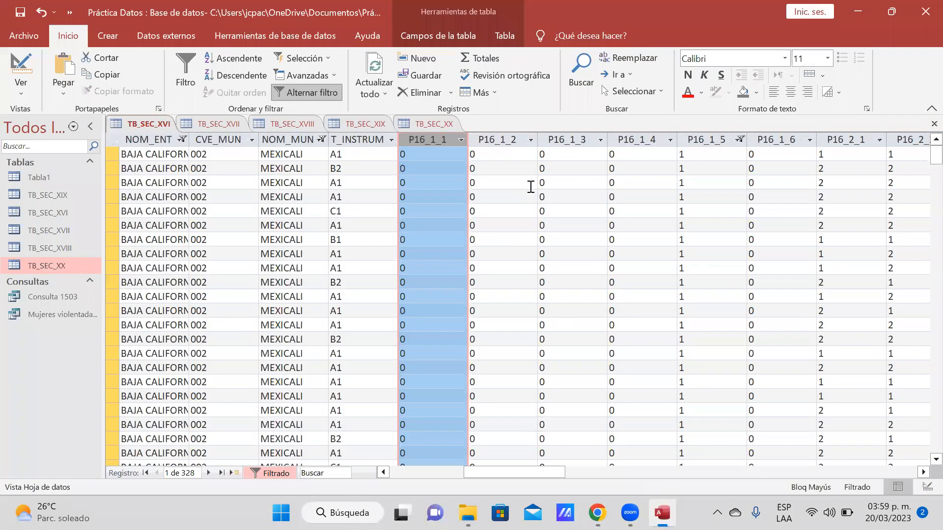
click(738, 139)
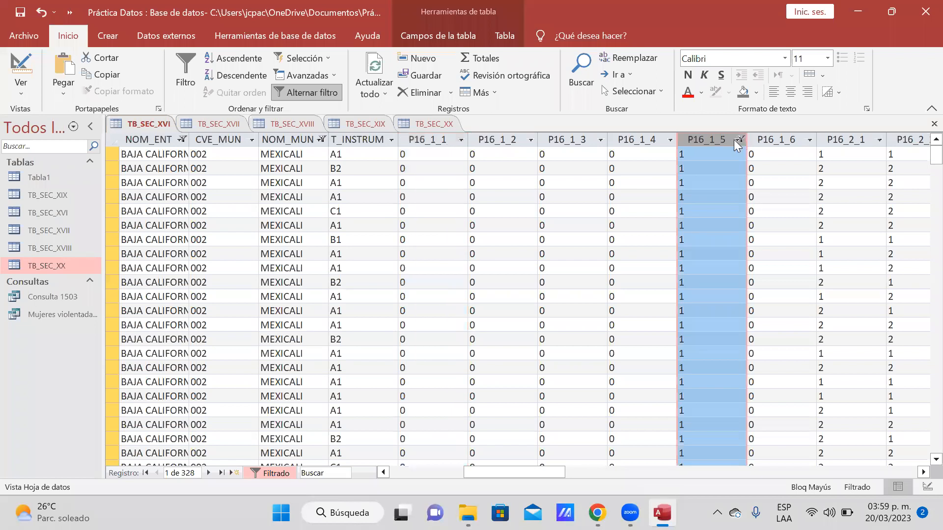
click(776, 234)
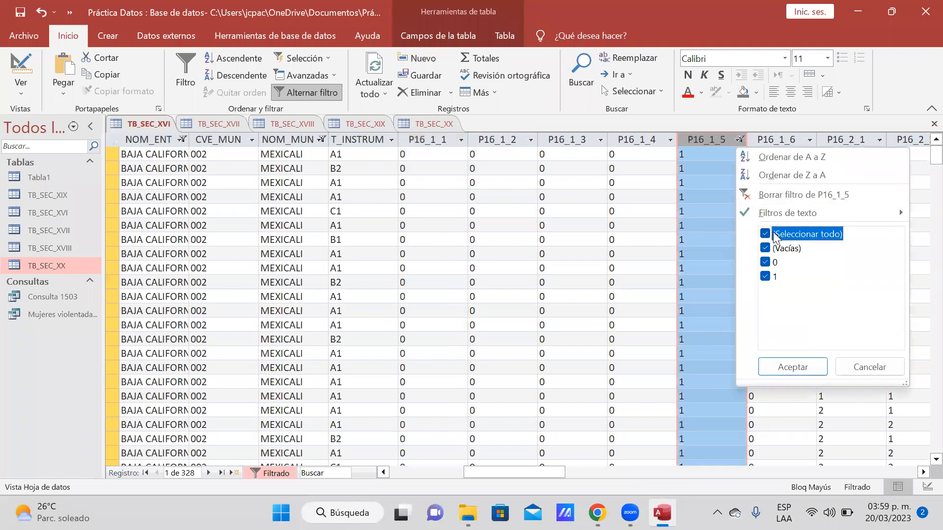
click(800, 370)
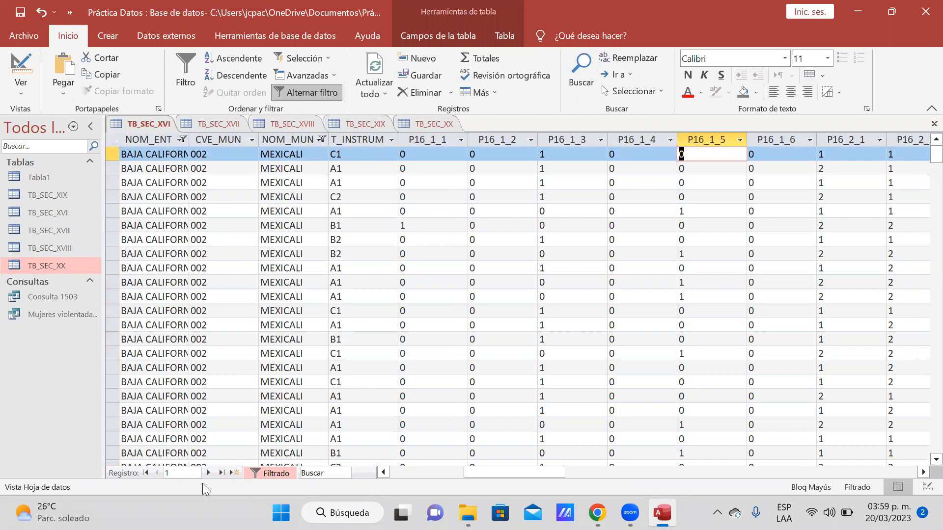
Examine the unfiltered P16_1 answers, highlight the P16_1_5 and P16_2_1 columns, and select a P16_2_1 cell containing 2
click(540, 167)
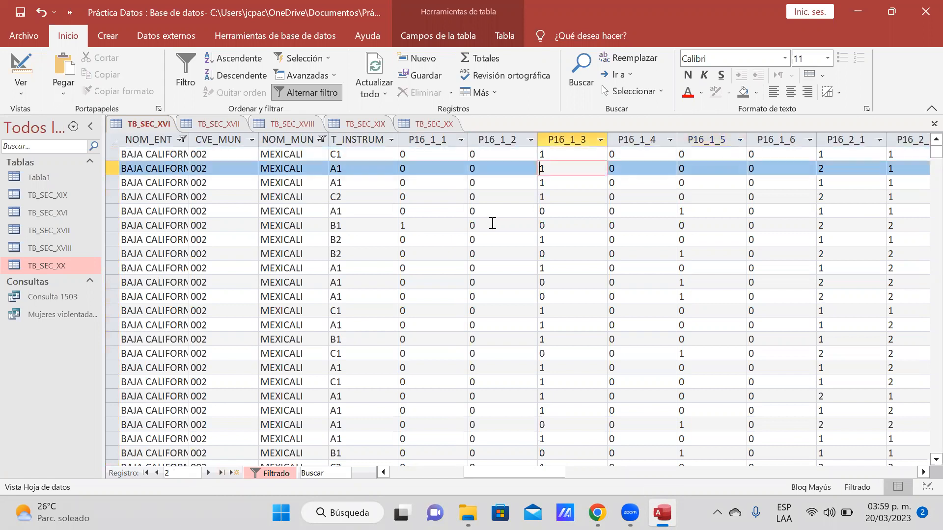
click(446, 268)
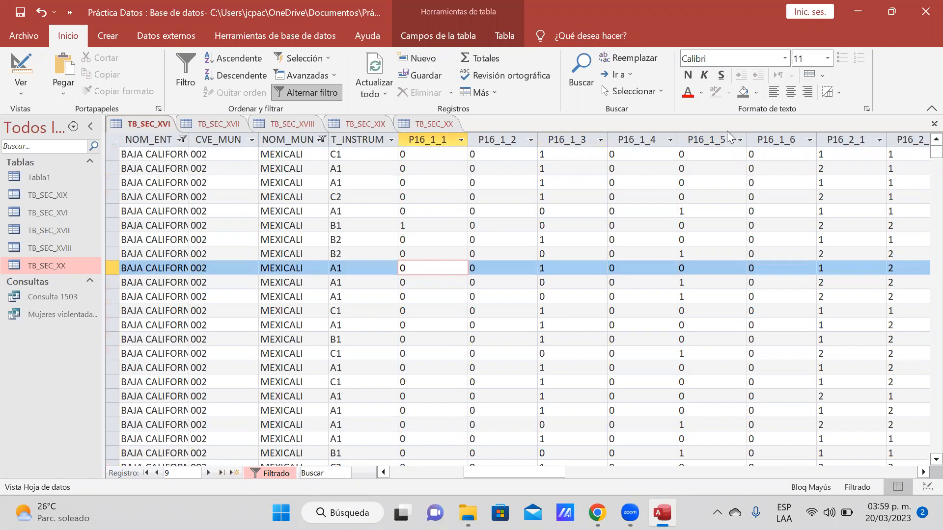
click(727, 140)
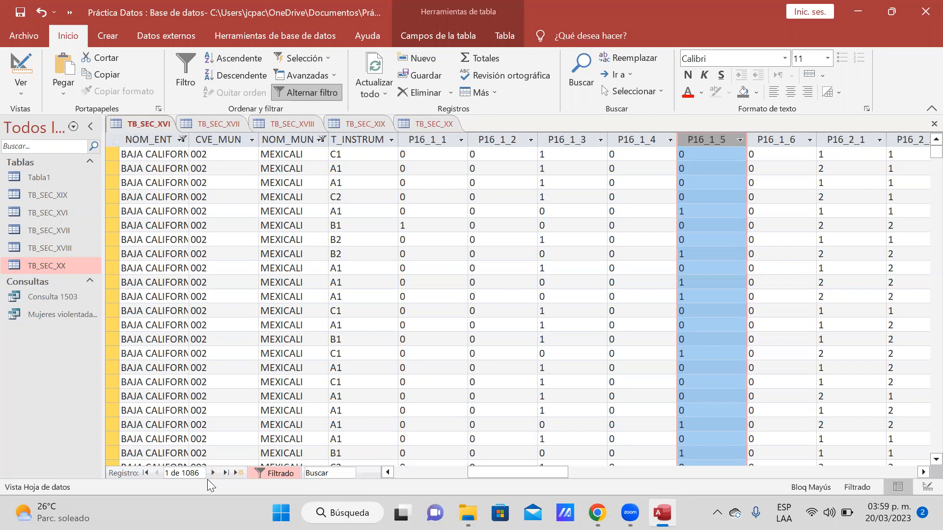
click(922, 473)
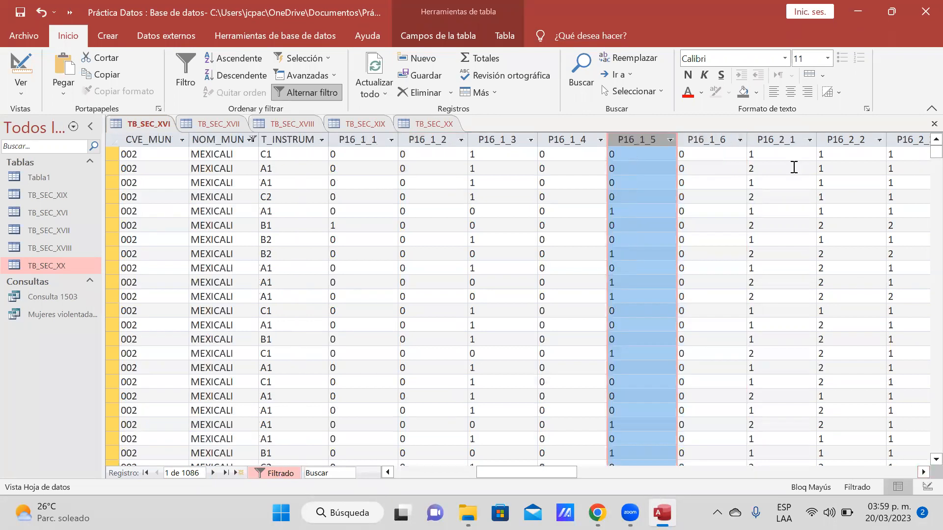
click(784, 141)
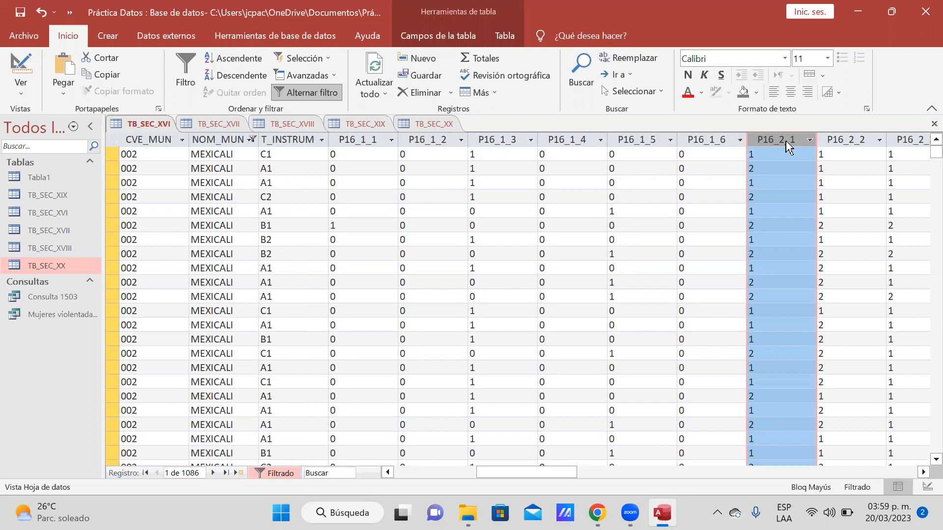
click(757, 197)
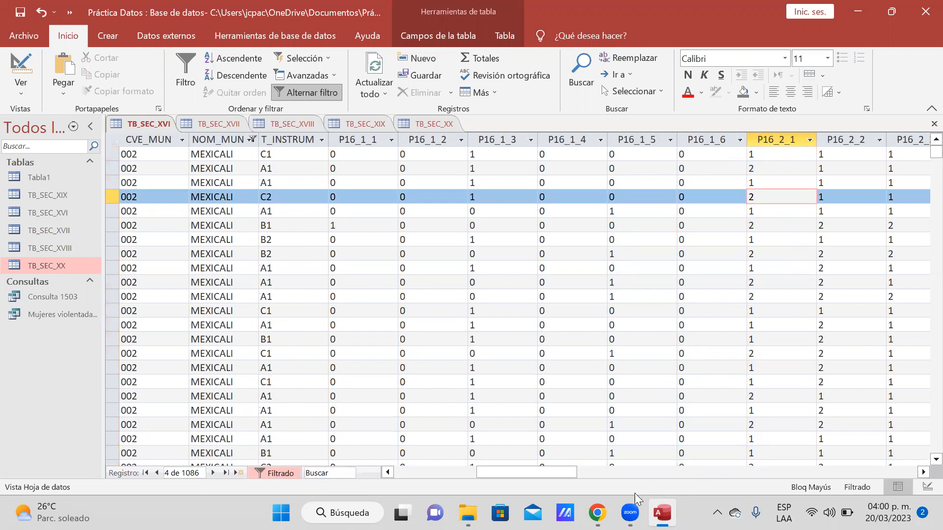
Switch to the structure PDF in Chrome, highlight the Sí and No answer codes of P16_2_1 and compare them with the P16_1 codes
click(597, 513)
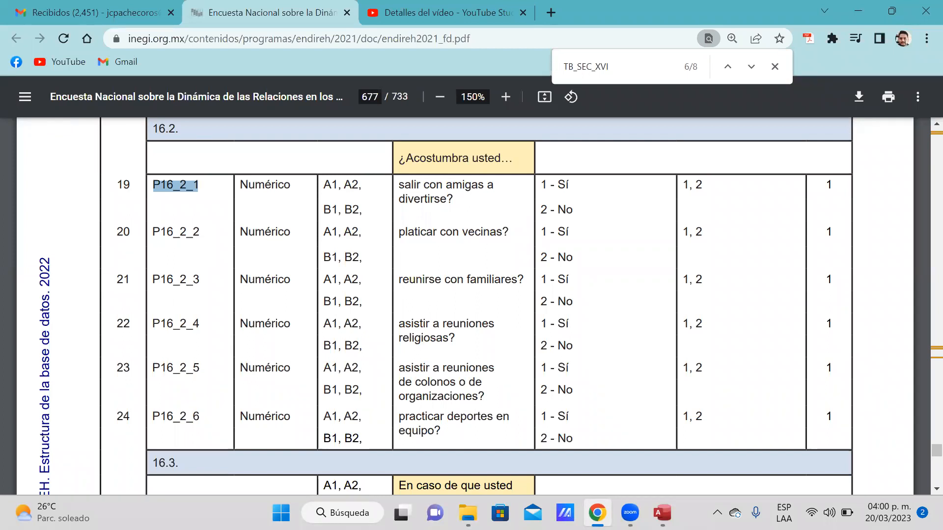
drag(557, 186, 578, 186)
drag(540, 209, 573, 217)
scroll(572, 216, up, 5)
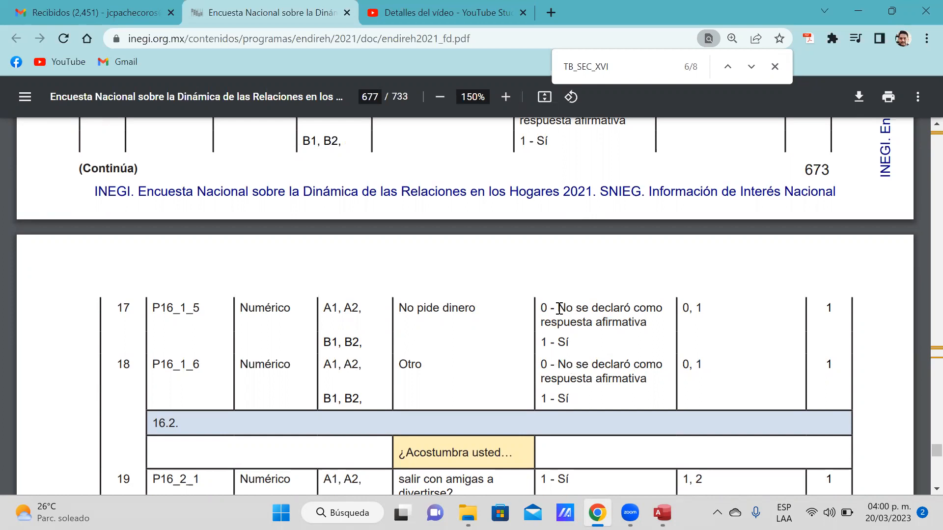
scroll(491, 360, down, 3)
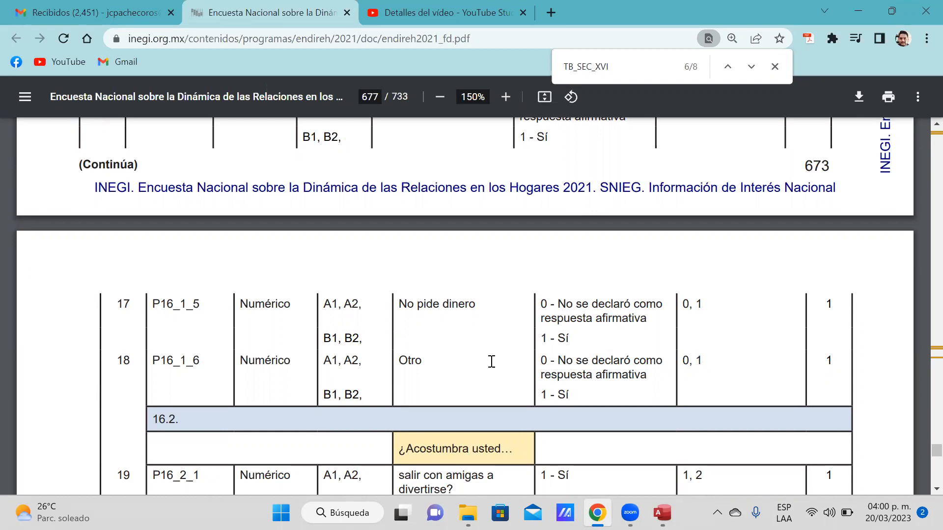
scroll(496, 362, down, 2)
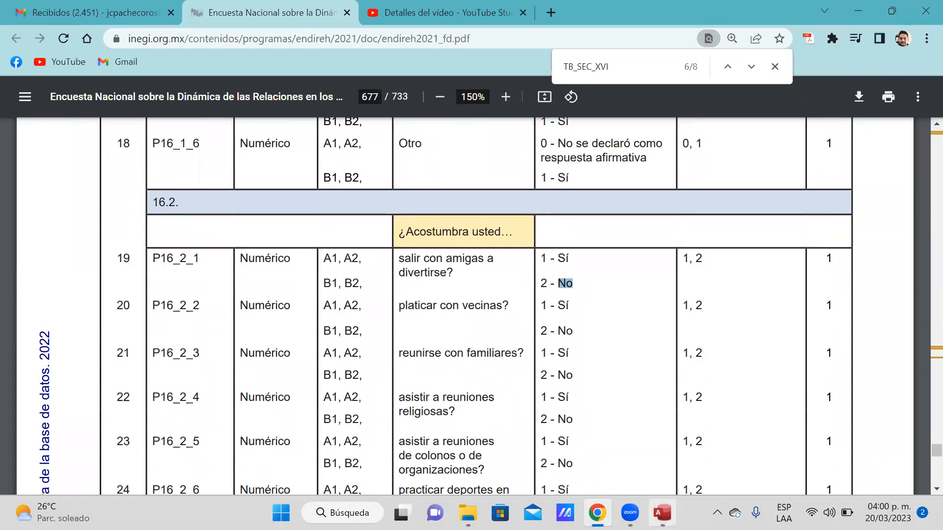
Switch back to Access and filter the P16_2_1 column to show only records with value 1
click(662, 512)
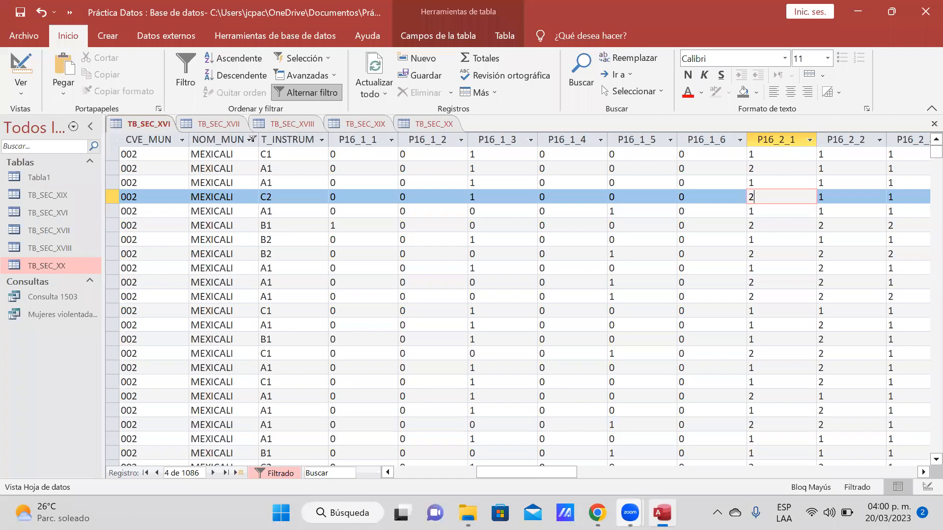
click(810, 141)
click(796, 234)
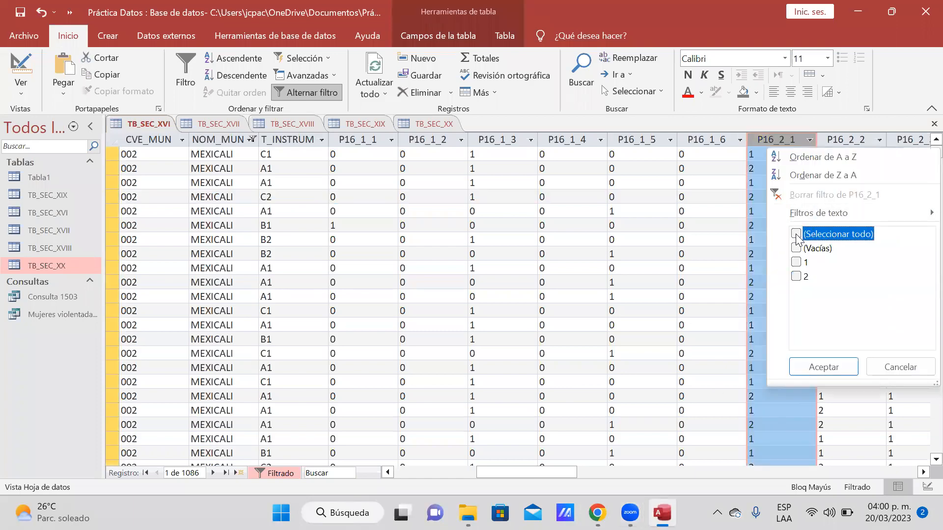
click(796, 263)
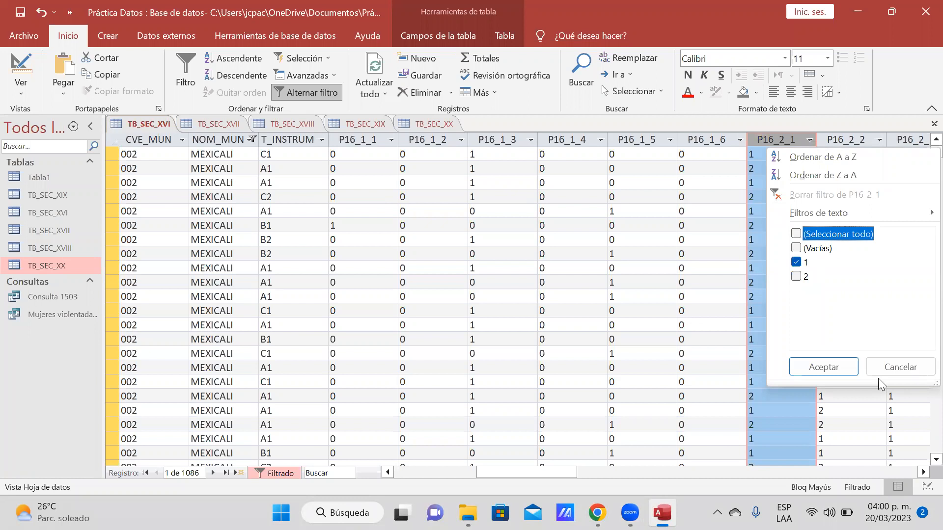
click(848, 369)
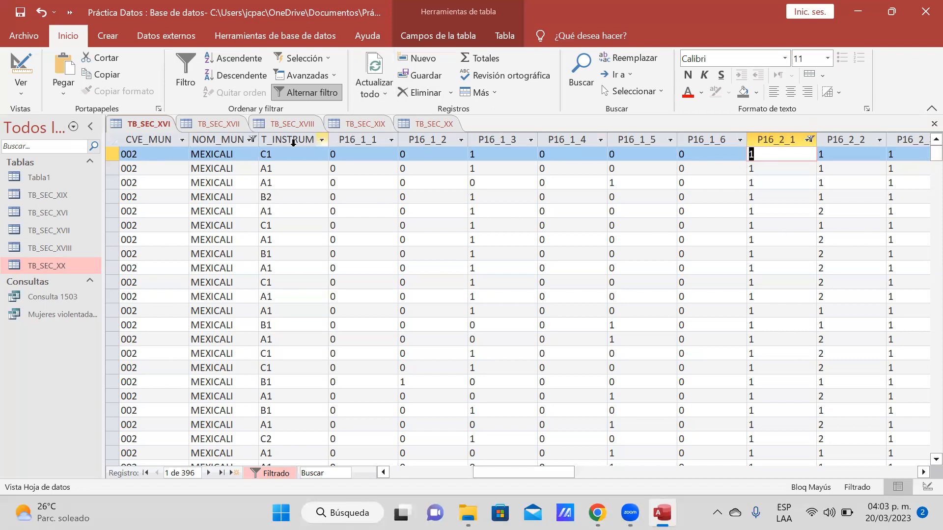
click(324, 138)
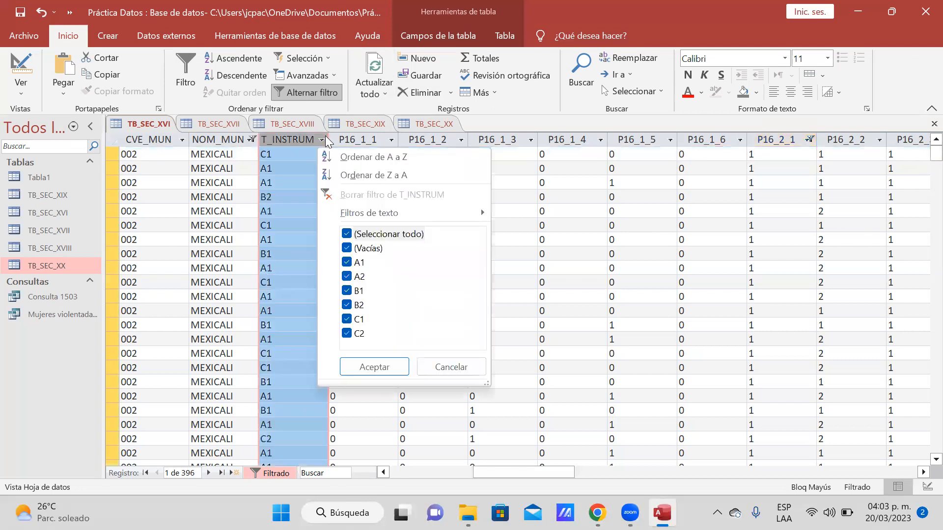
click(391, 139)
click(391, 139)
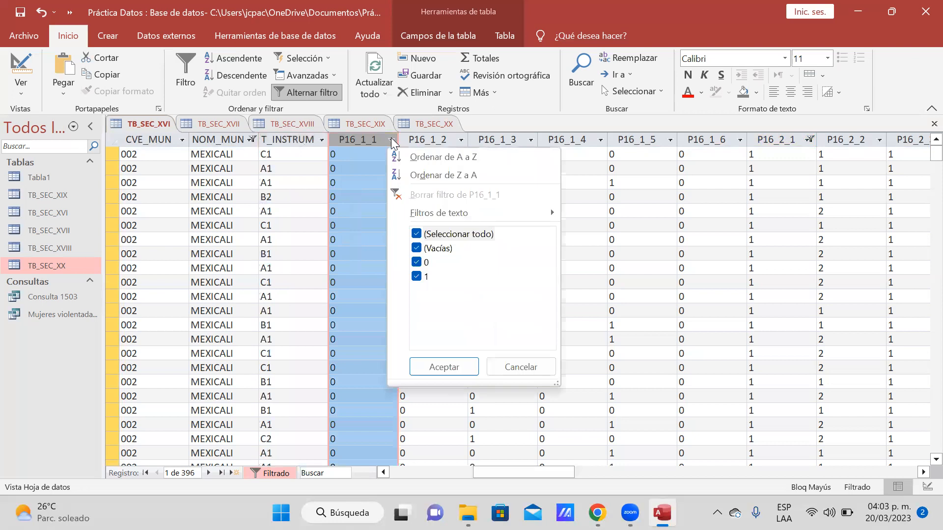
click(418, 233)
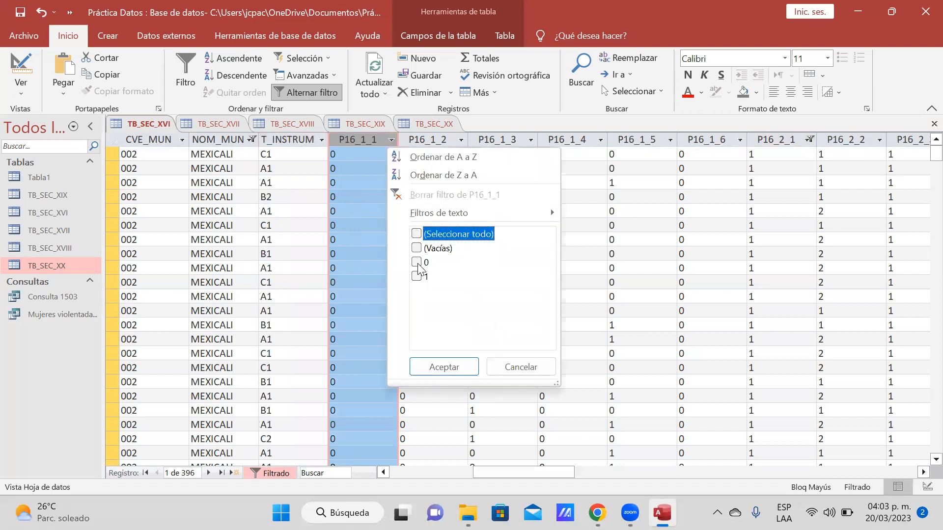
Open the T_INSTRUM filter values, switch to the structure PDF in Chrome and locate the T_INSTRUM field description
click(325, 139)
click(324, 139)
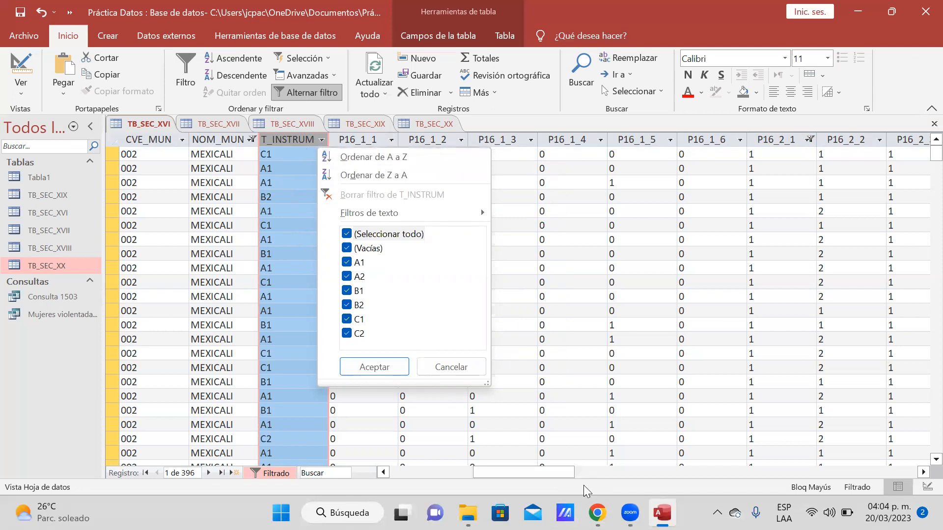
click(597, 513)
scroll(514, 361, up, 5)
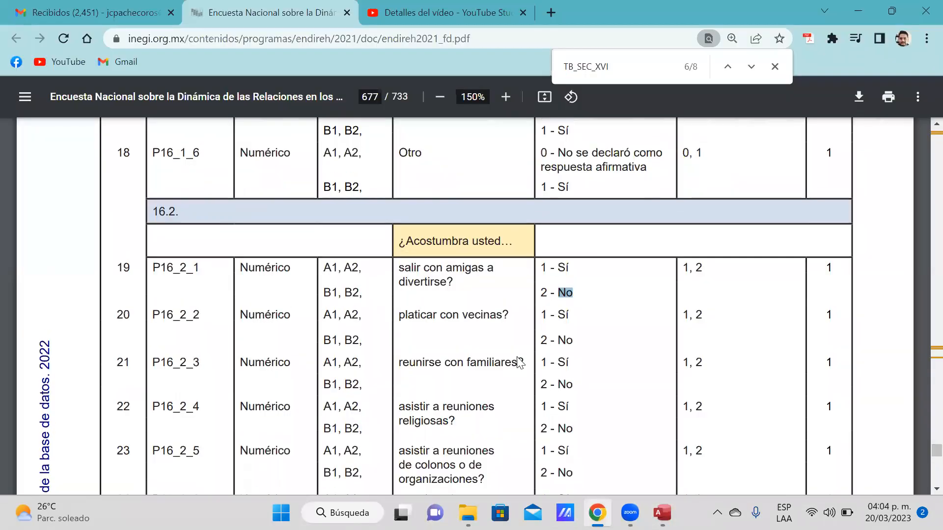
scroll(521, 362, up, 5)
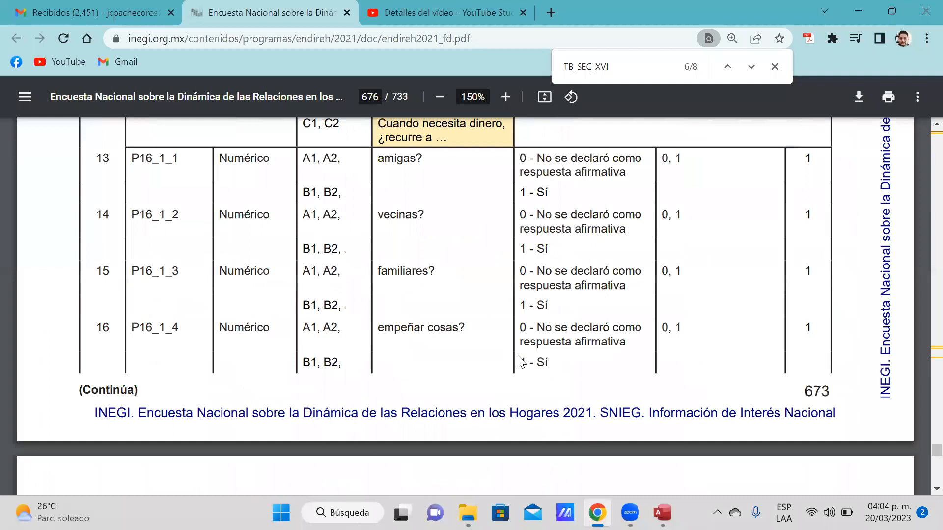
scroll(521, 362, up, 15)
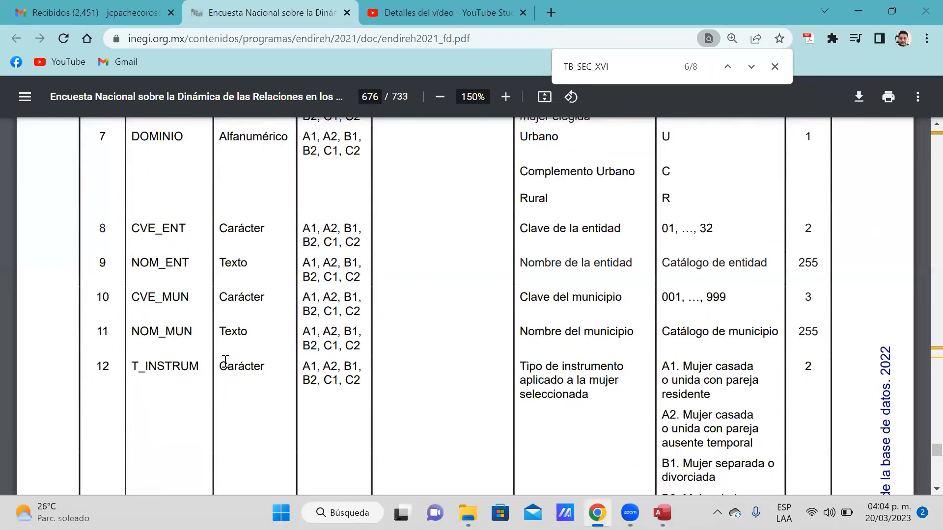
Highlight the T_INSTRUM instrument codes and read the definitions of A1 and A2 in the structure PDF
drag(302, 366, 362, 382)
click(668, 364)
drag(667, 364, 691, 367)
scroll(727, 362, down, 2)
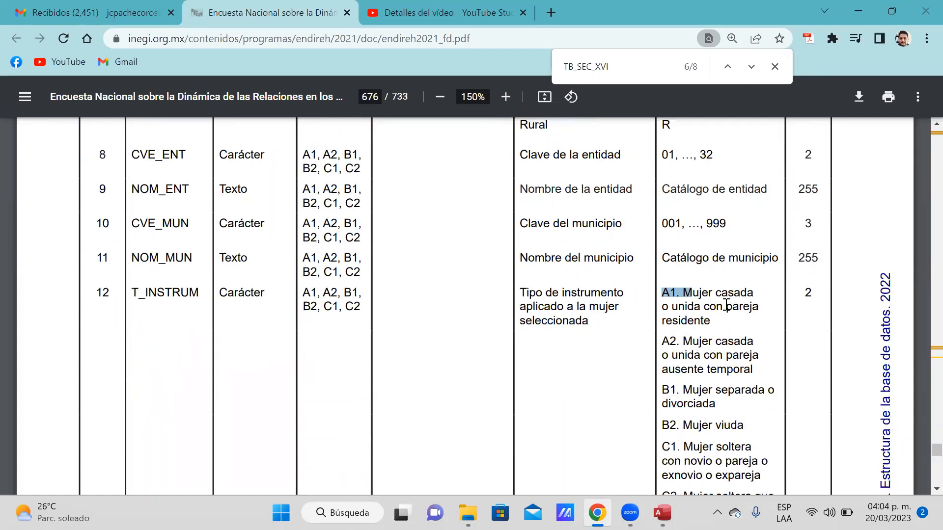
click(714, 322)
drag(759, 368, 699, 341)
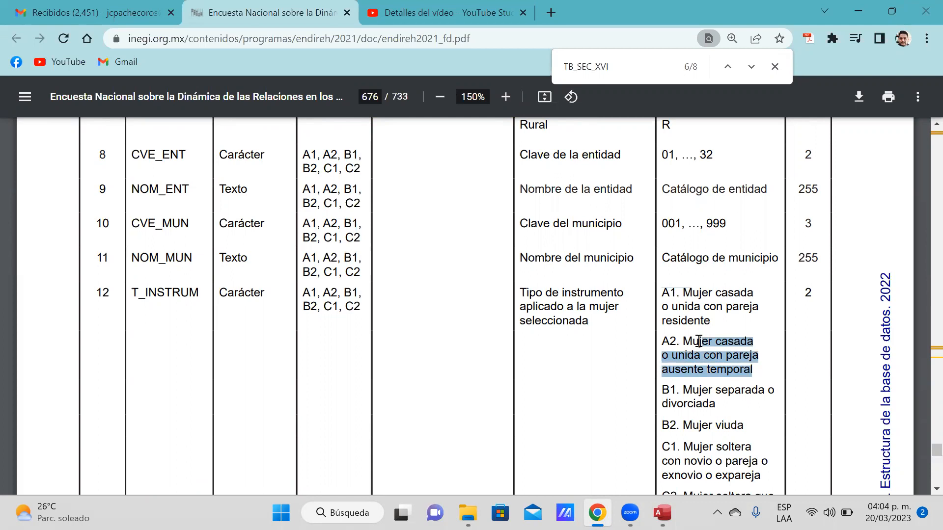